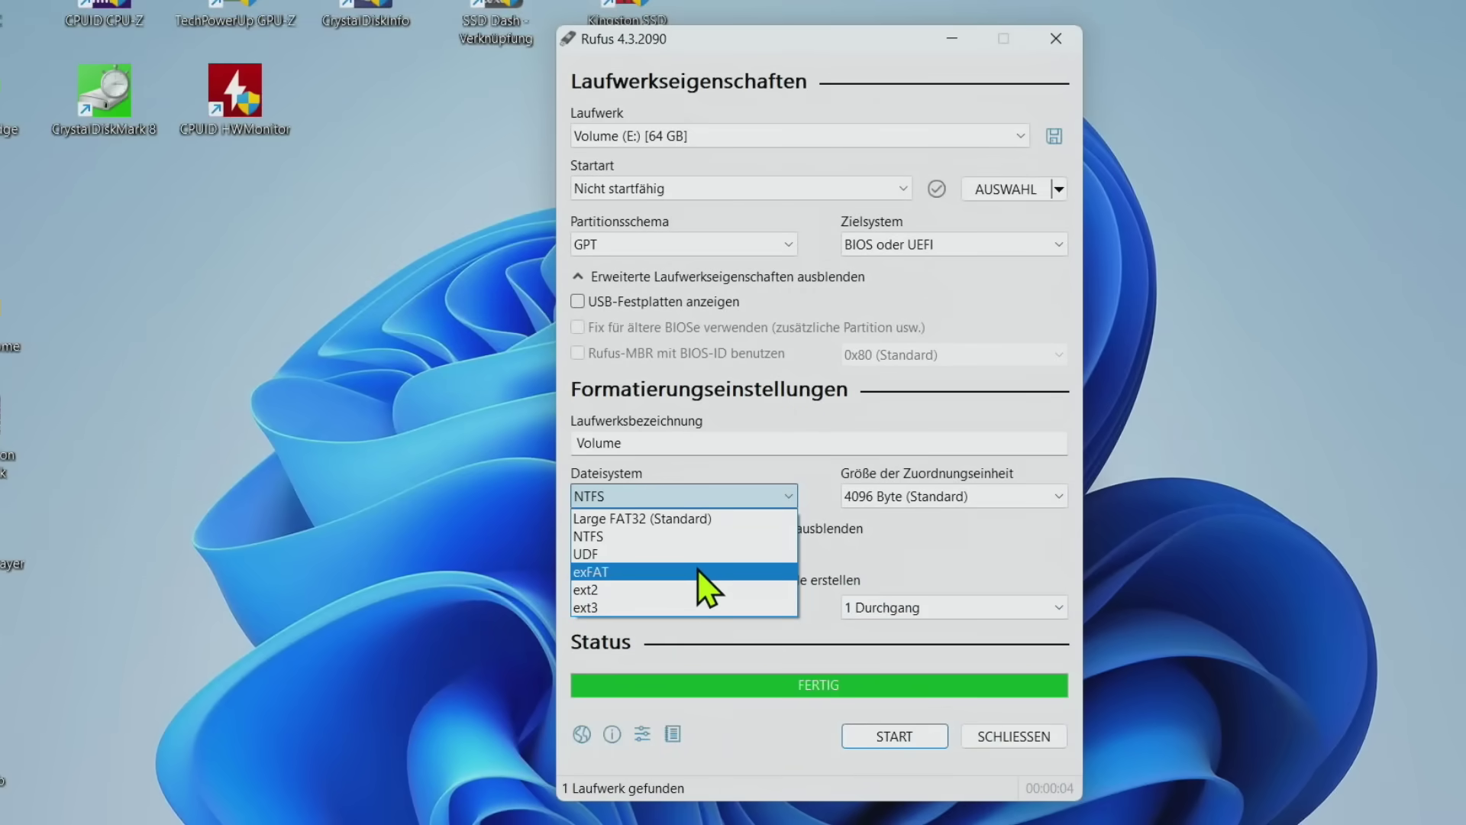
# Choose exFAT as the file system for the 64 GB drive in Rufus
pyautogui.click(698, 570)
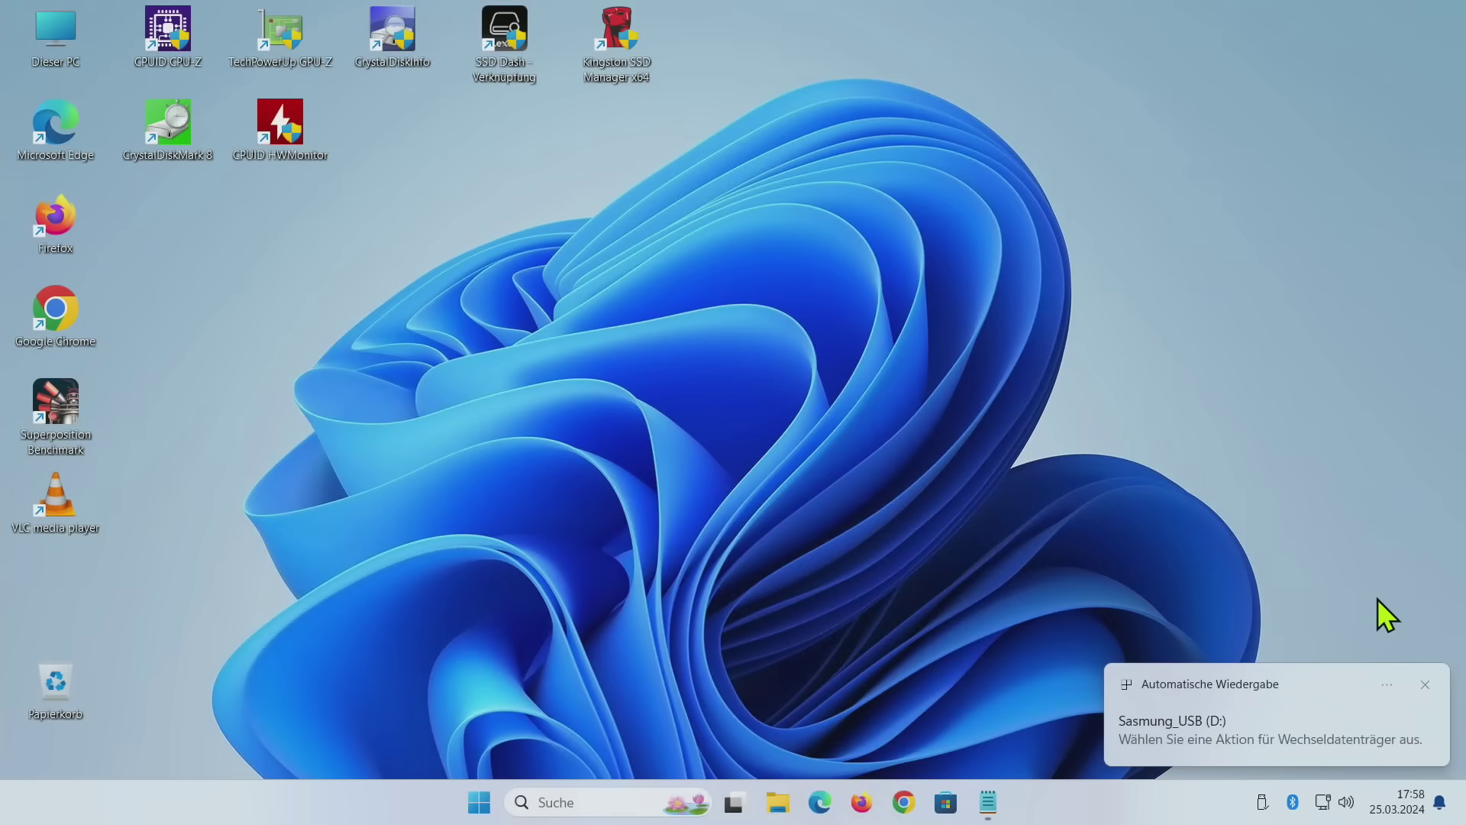
# Open File Explorer and view the contents of the Sasmung_USB (D:) drive
pyautogui.press('super+e')
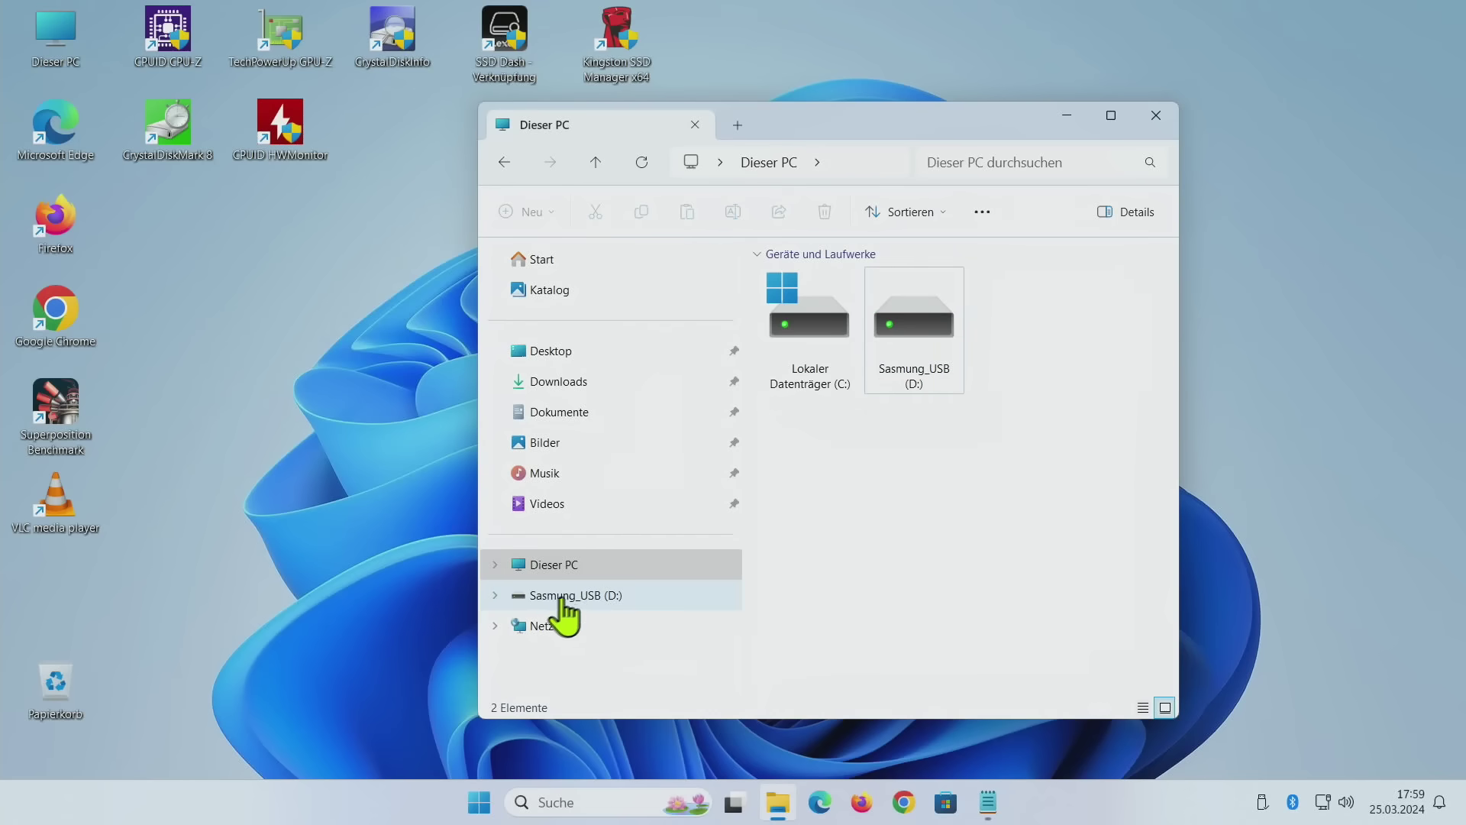
pyautogui.click(595, 600)
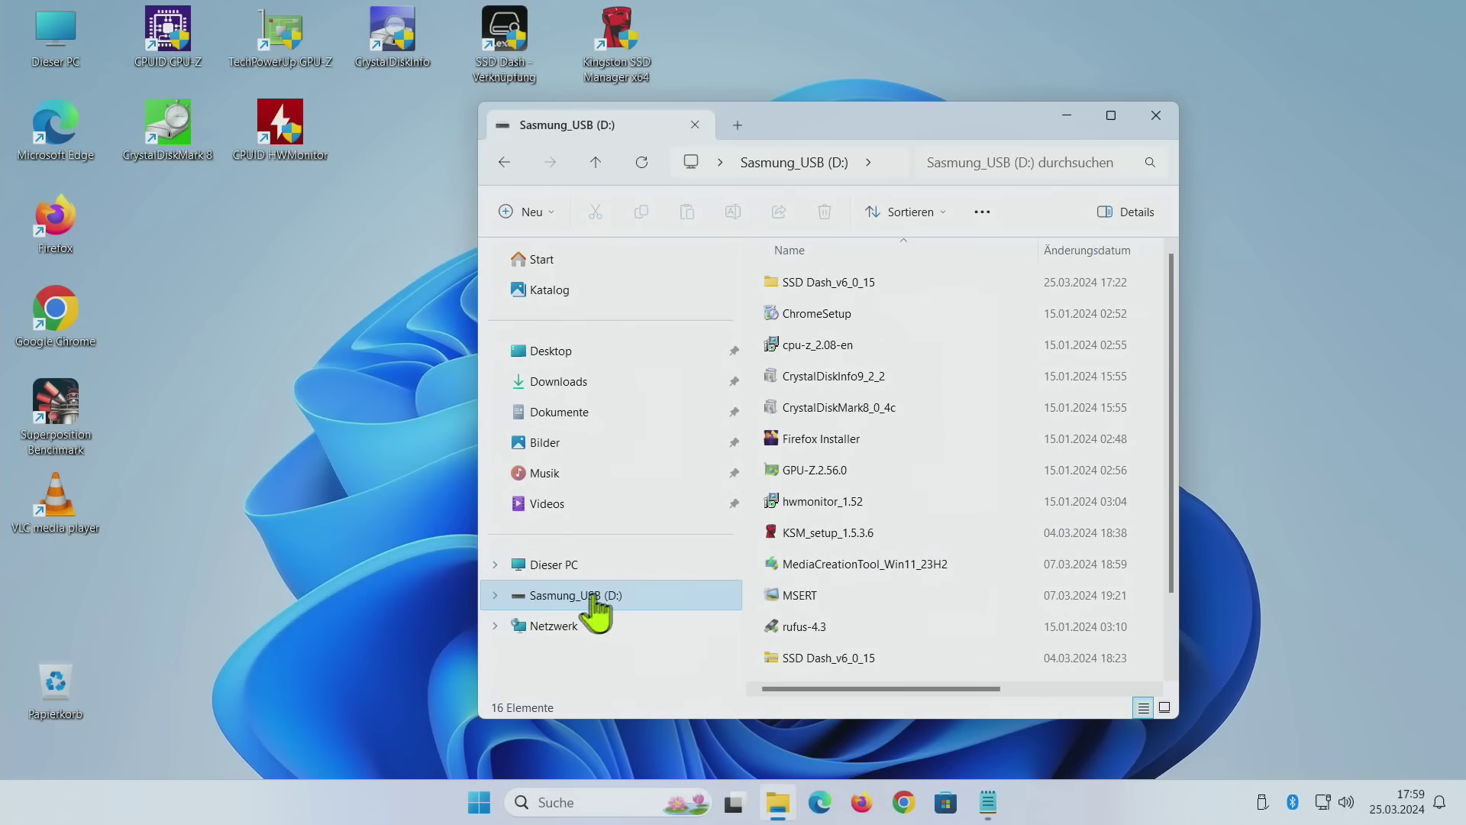
pyautogui.moveTo(1173, 378)
pyautogui.mouseDown()
pyautogui.moveTo(1172, 474)
pyautogui.moveTo(1182, 377)
pyautogui.mouseUp()
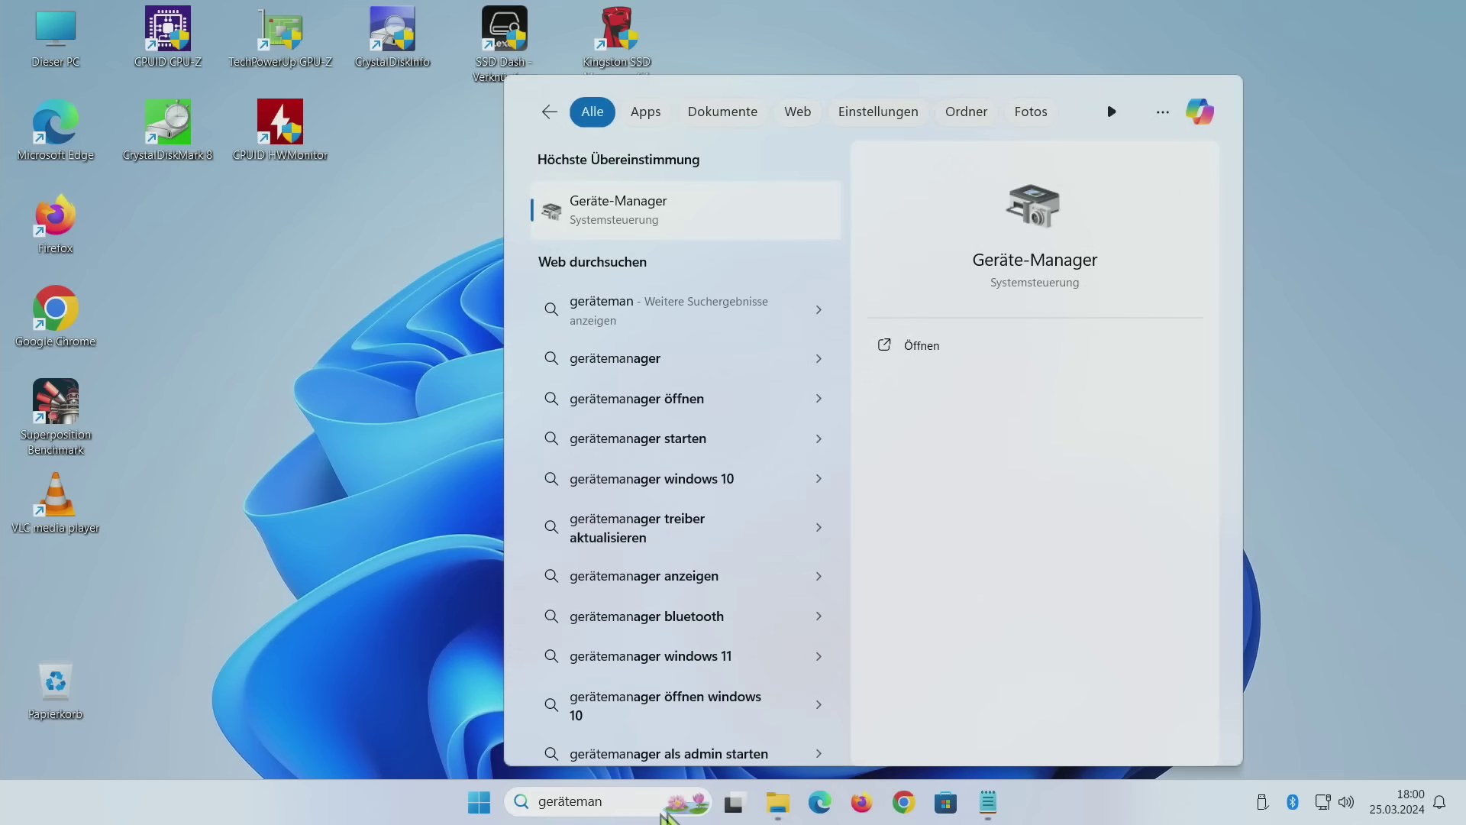
# Open the Geräte-Manager, enlarge its window, and expand the USB-Controller and Laufwerke categories
pyautogui.click(1035, 256)
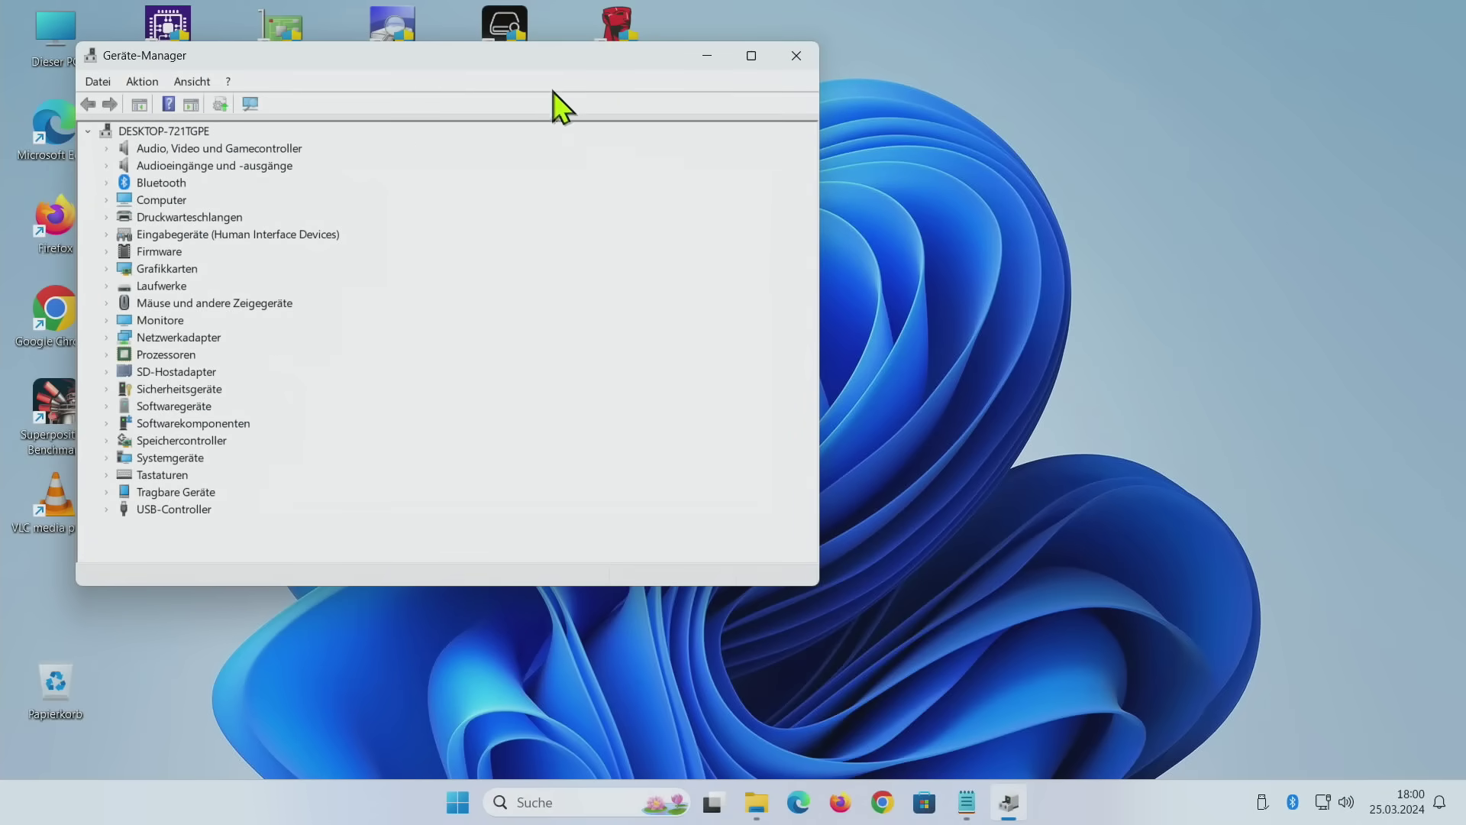
pyautogui.moveTo(533, 62); pyautogui.dragTo(681, 117)
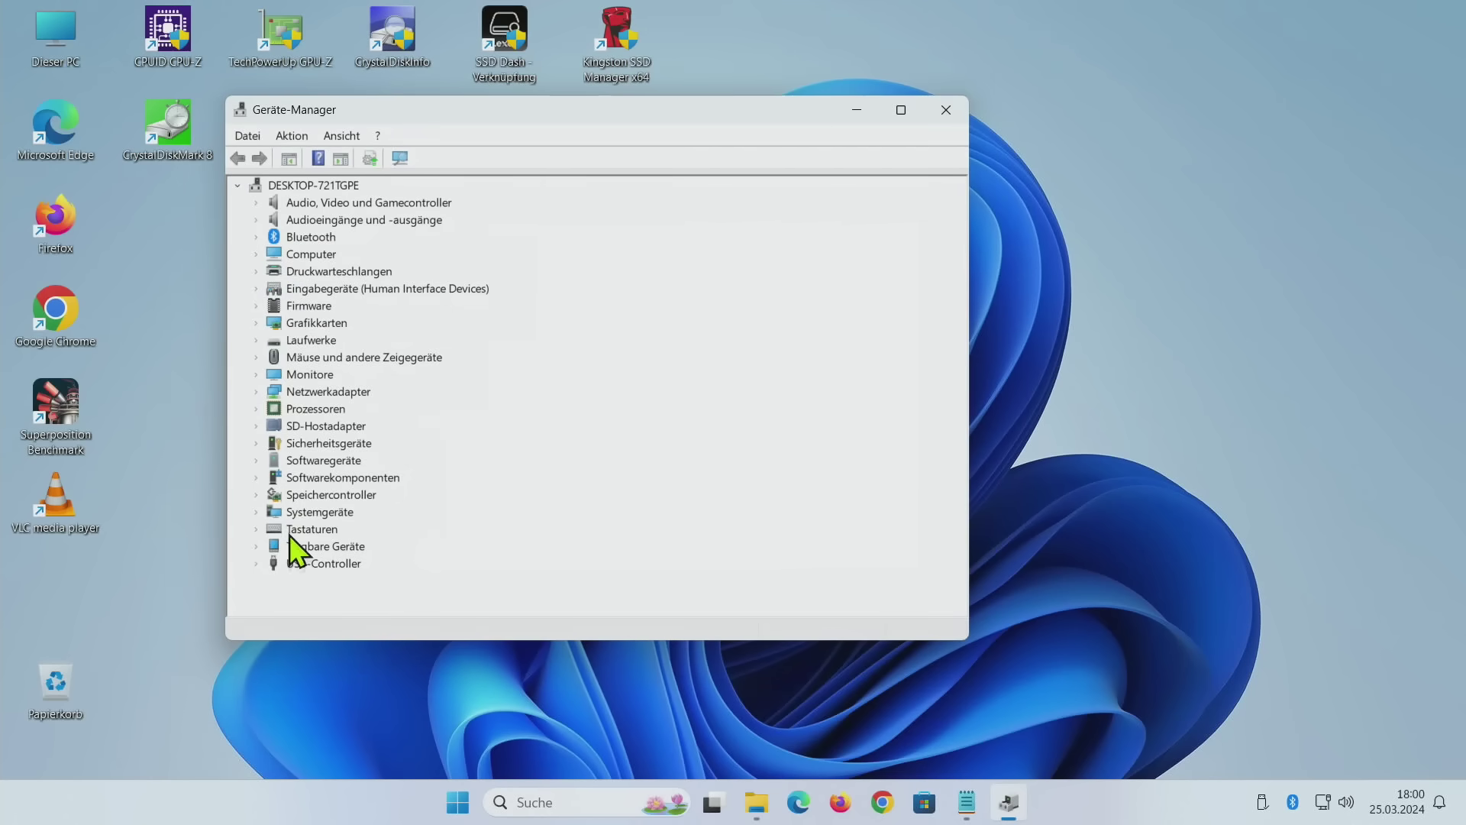
pyautogui.click(257, 566)
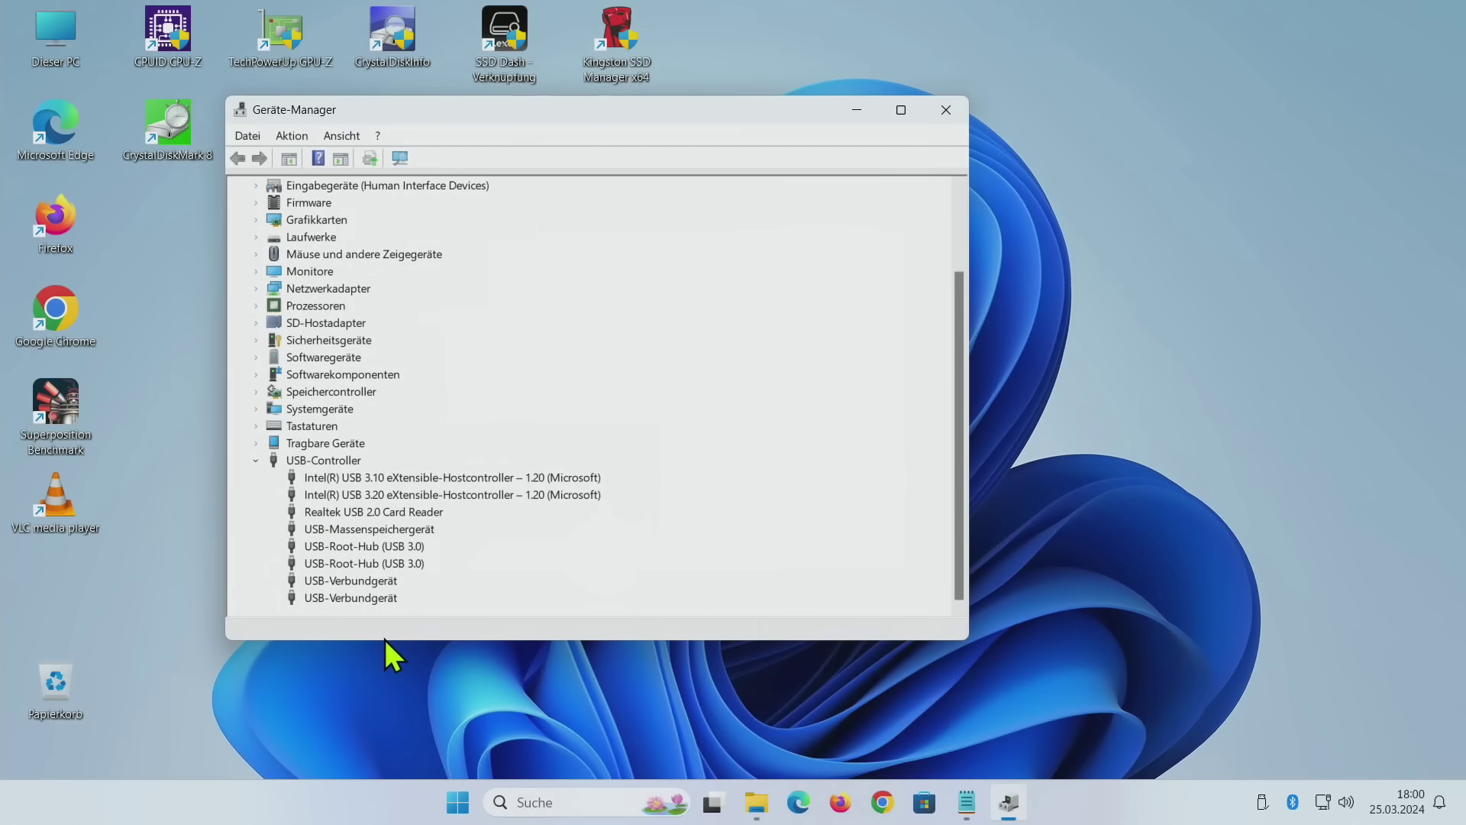
pyautogui.moveTo(383, 641); pyautogui.dragTo(378, 750)
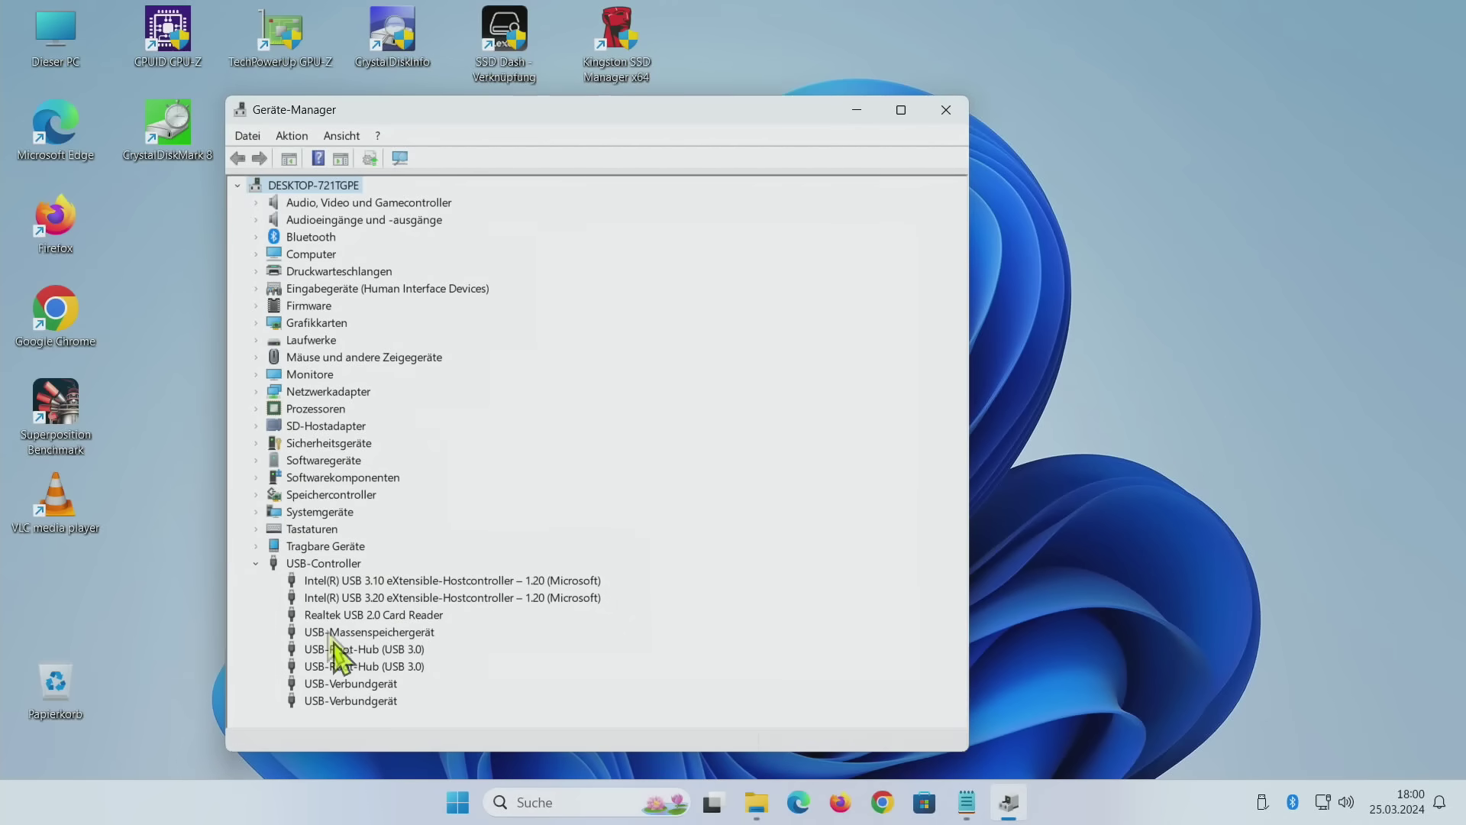
pyautogui.click(256, 341)
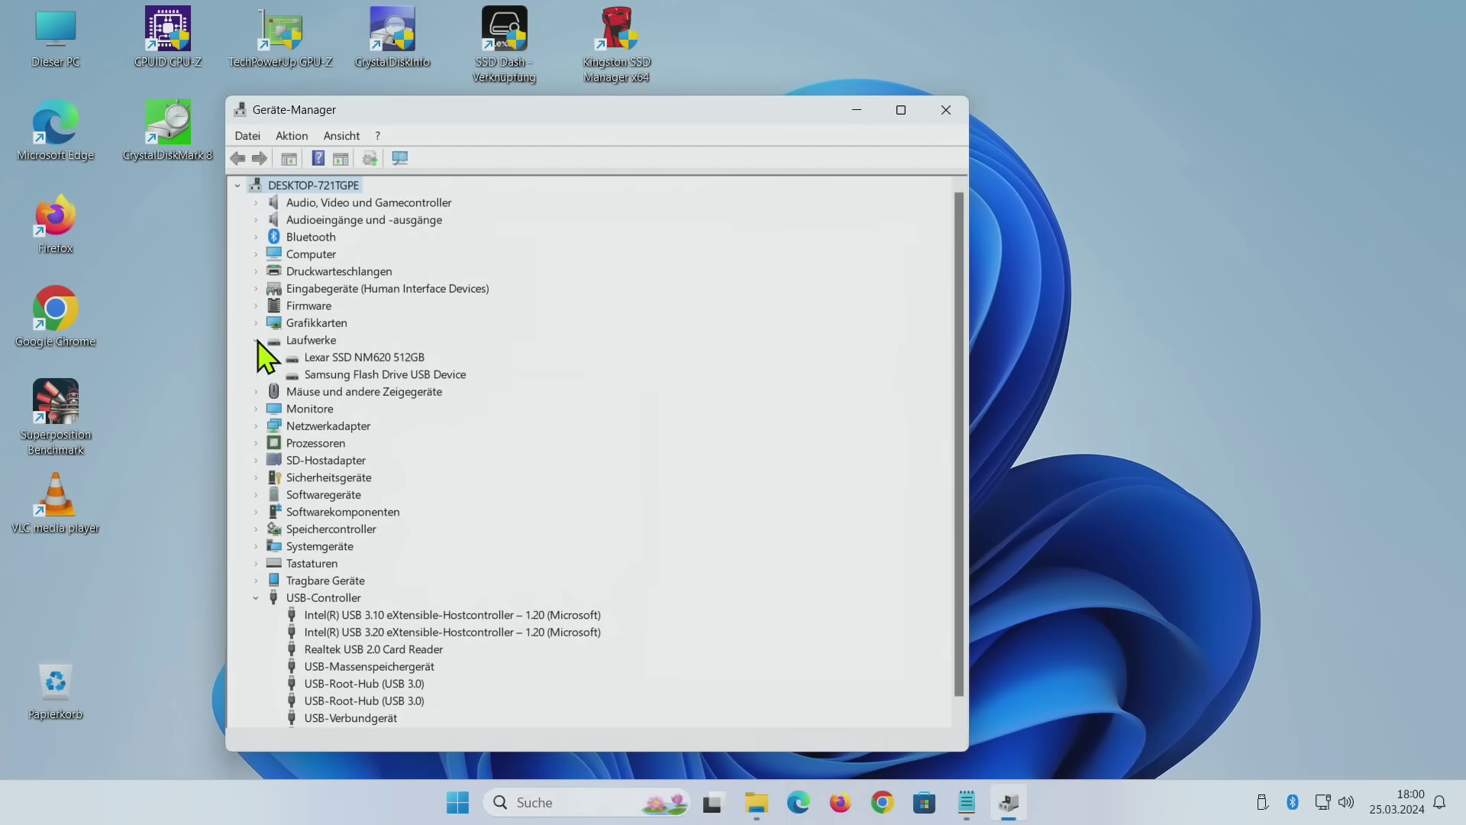
# Uninstall the Samsung Flash Drive USB Device under Laufwerke and scan for changed hardware
pyautogui.click(383, 374)
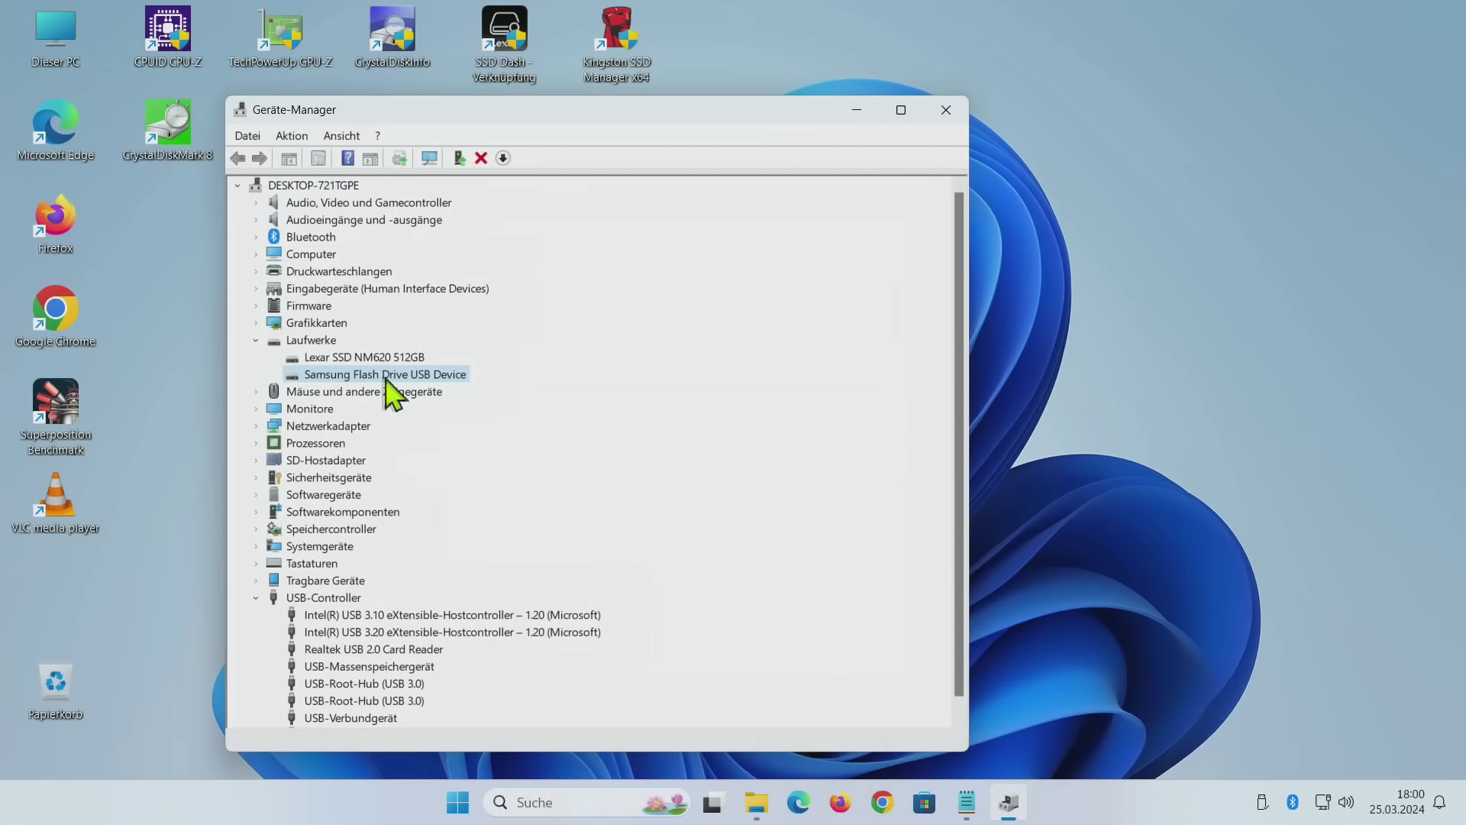
pyautogui.scroll(-1, 393, 657)
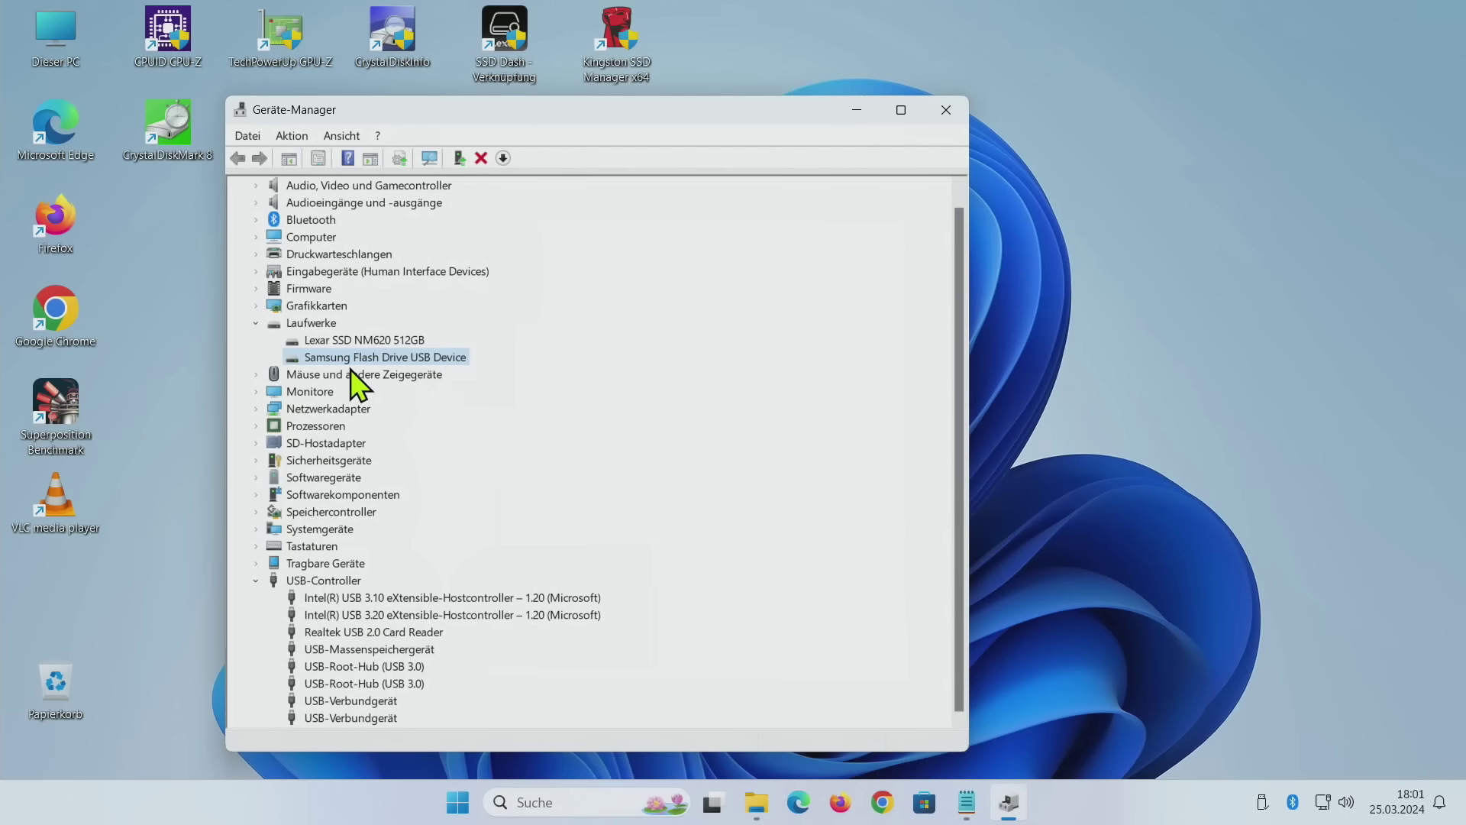
pyautogui.rightClick(383, 357)
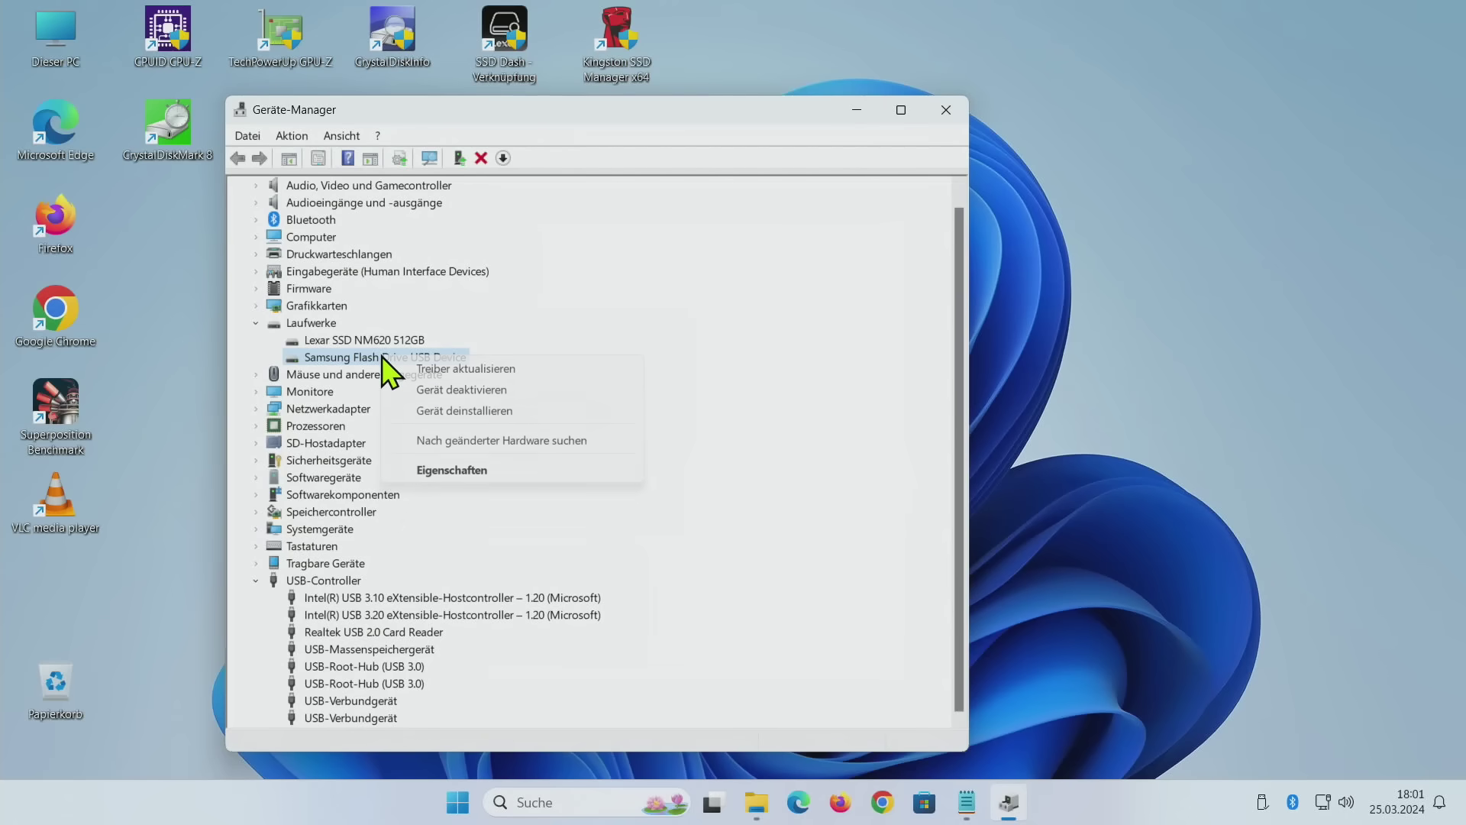
pyautogui.click(449, 411)
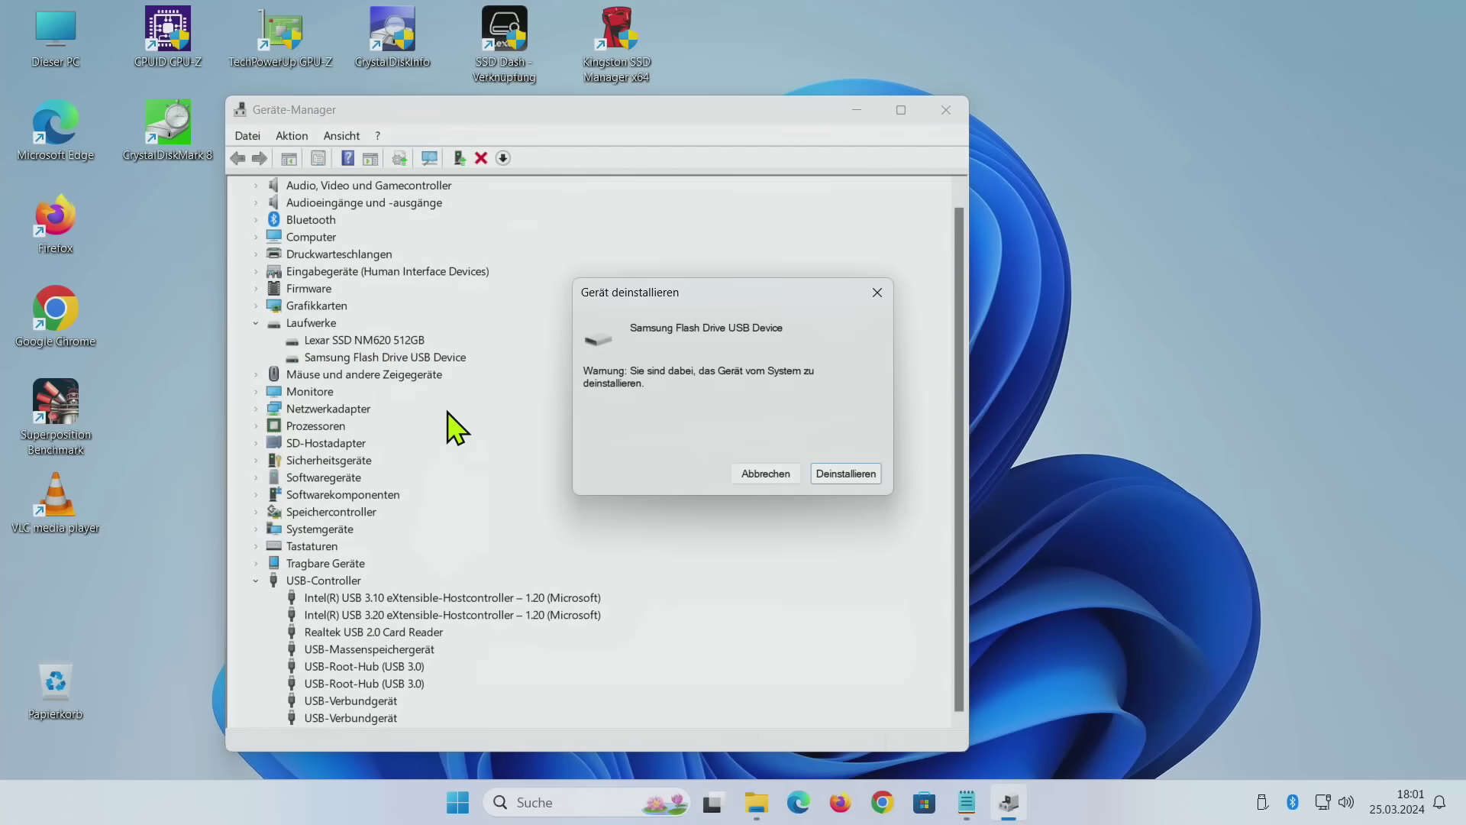
pyautogui.click(846, 473)
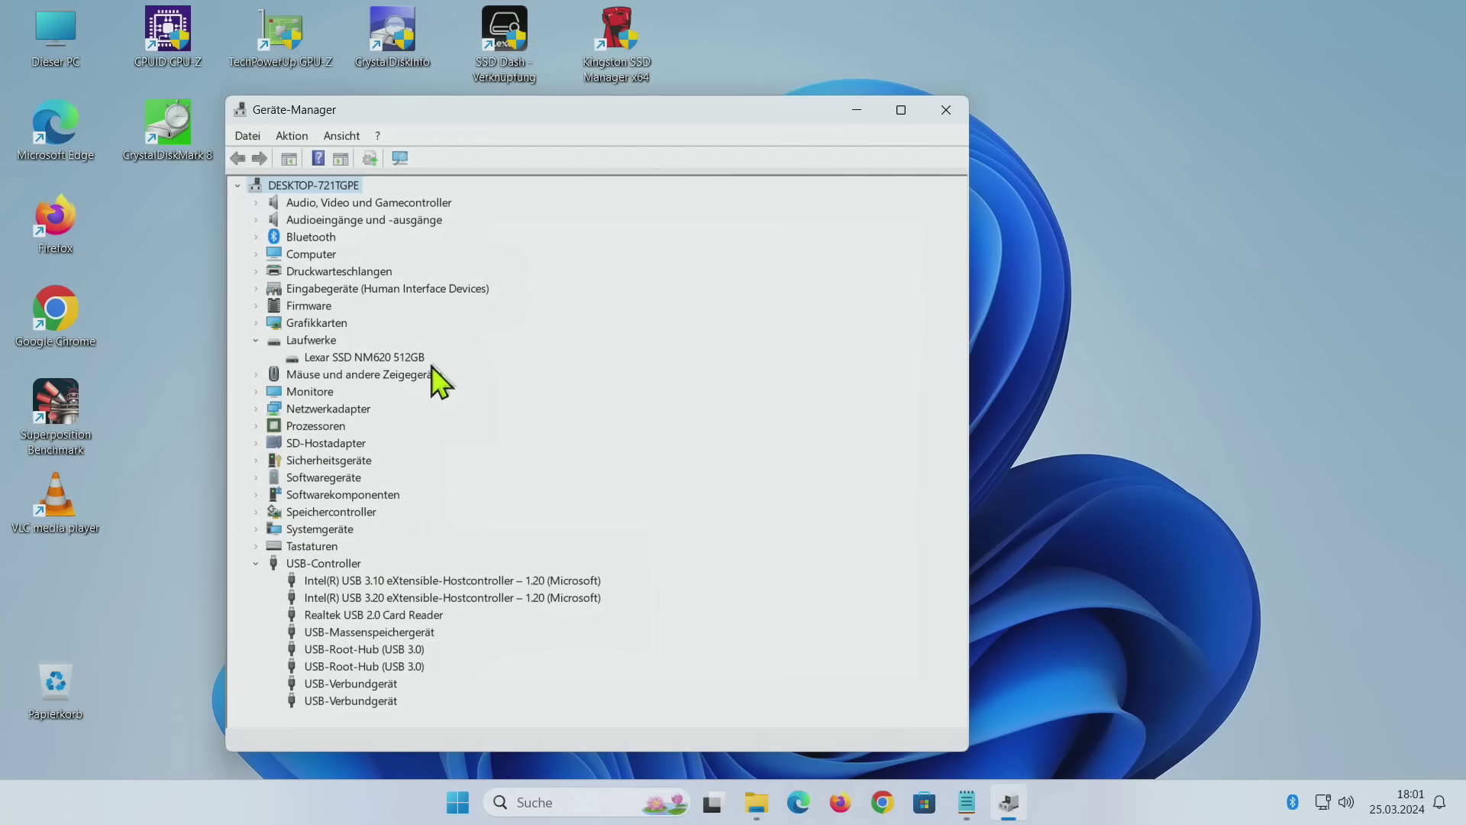
pyautogui.click(399, 158)
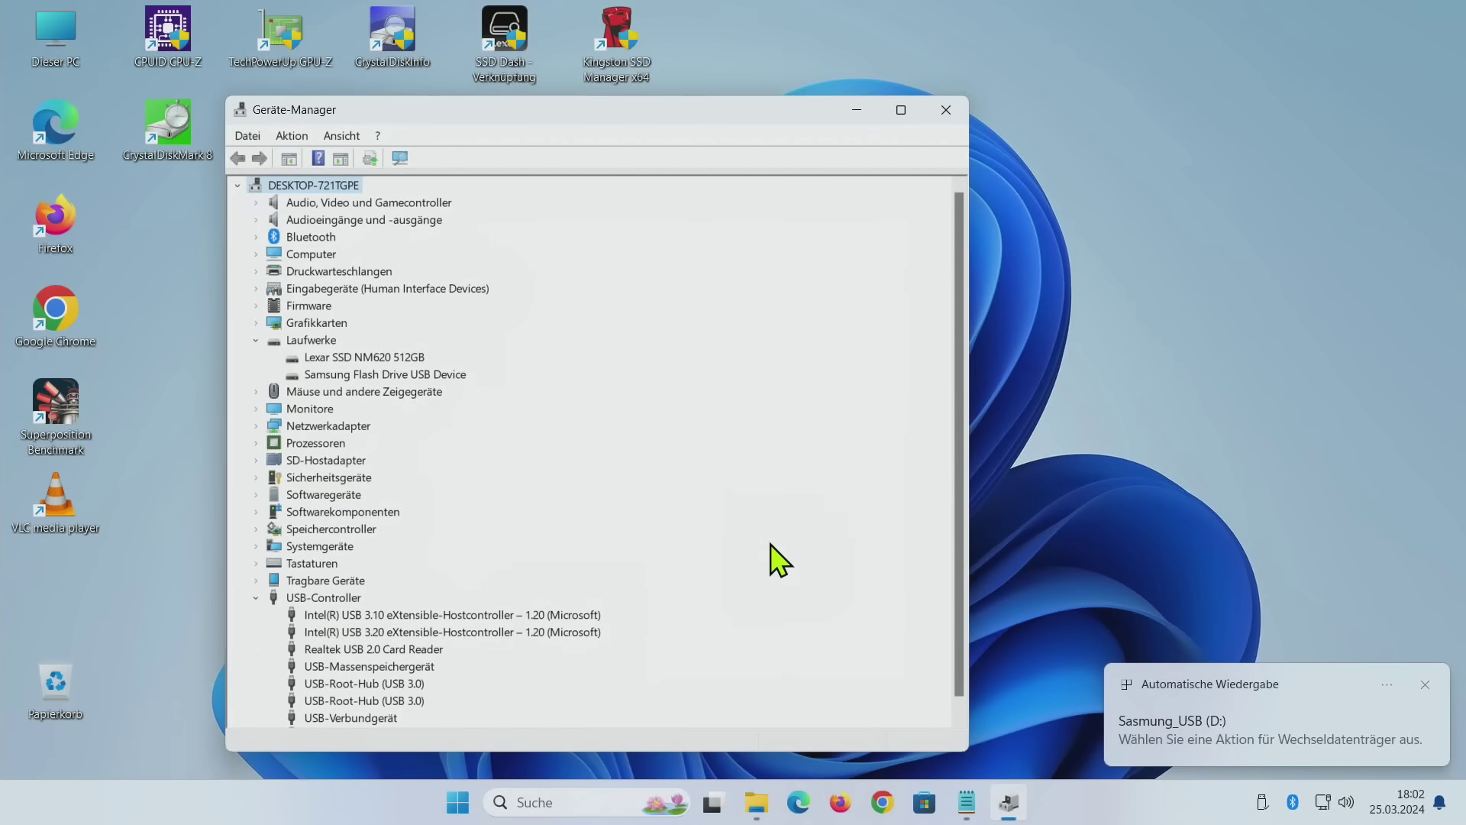
# Search for updated drivers for the Intel(R) USB 3.20 eXtensible-Hostcontroller, first automatically and then through Windows Update
pyautogui.click(359, 631)
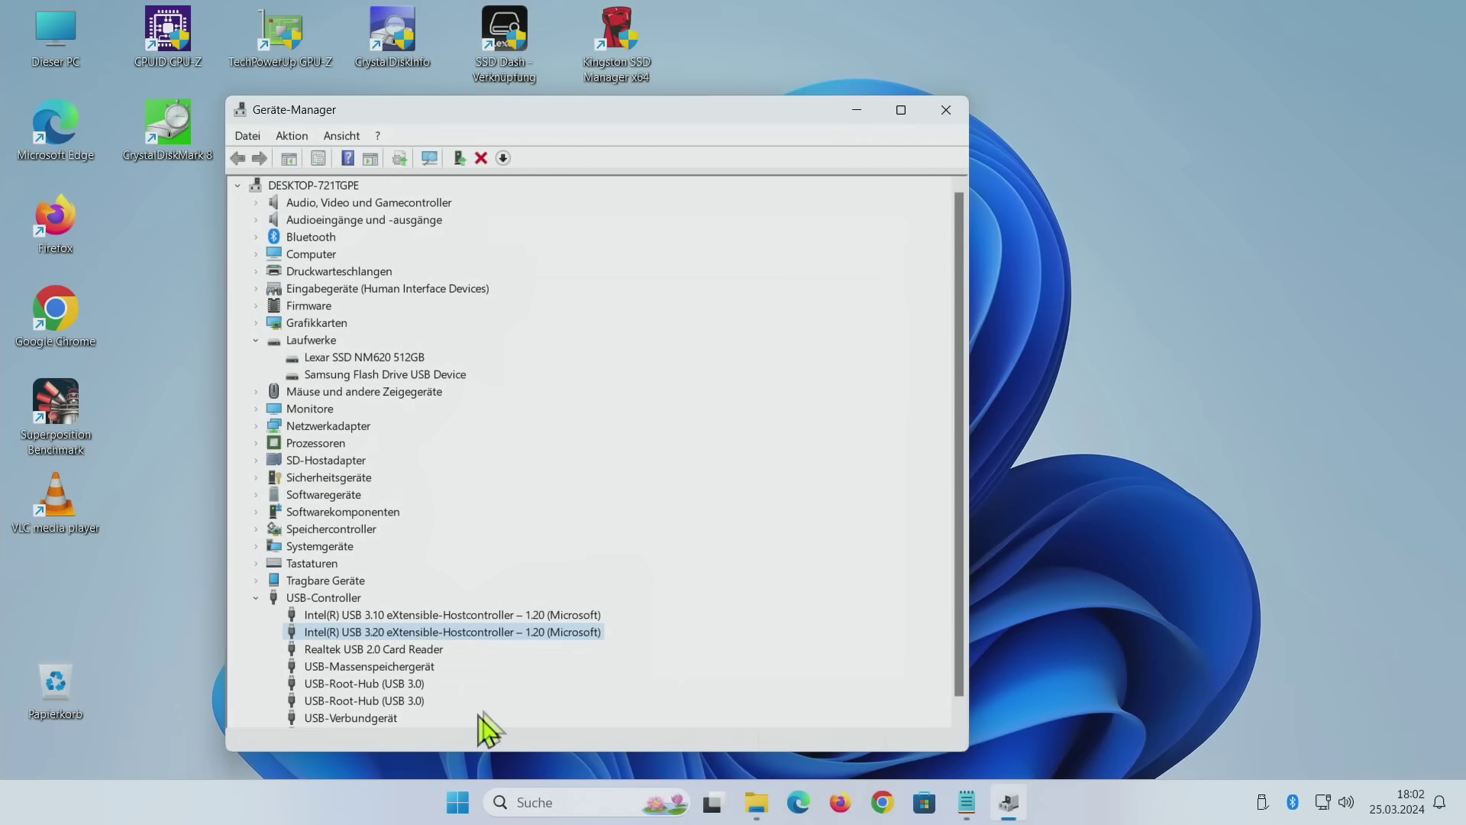
pyautogui.rightClick(414, 632)
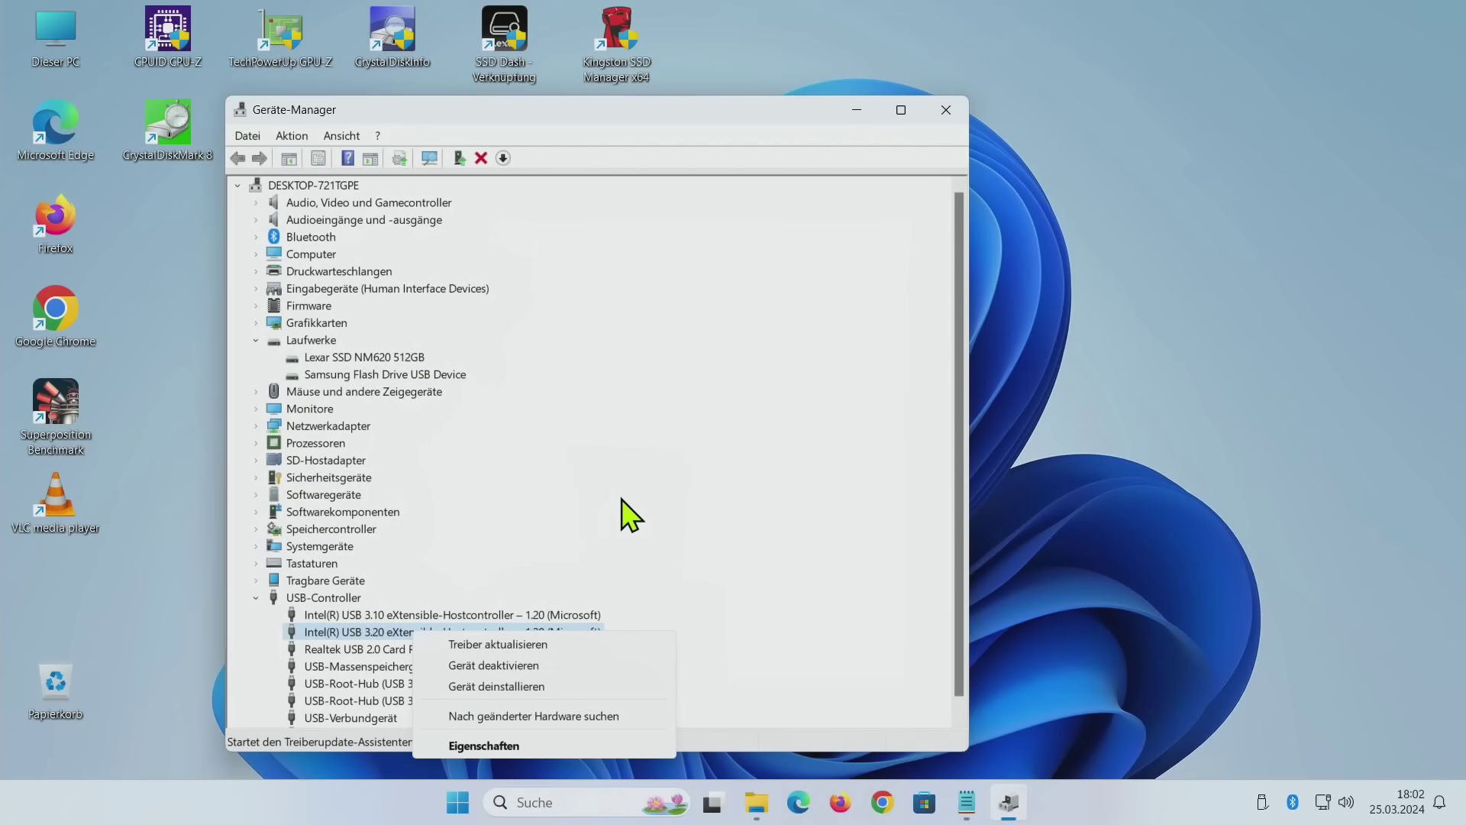
pyautogui.click(631, 516)
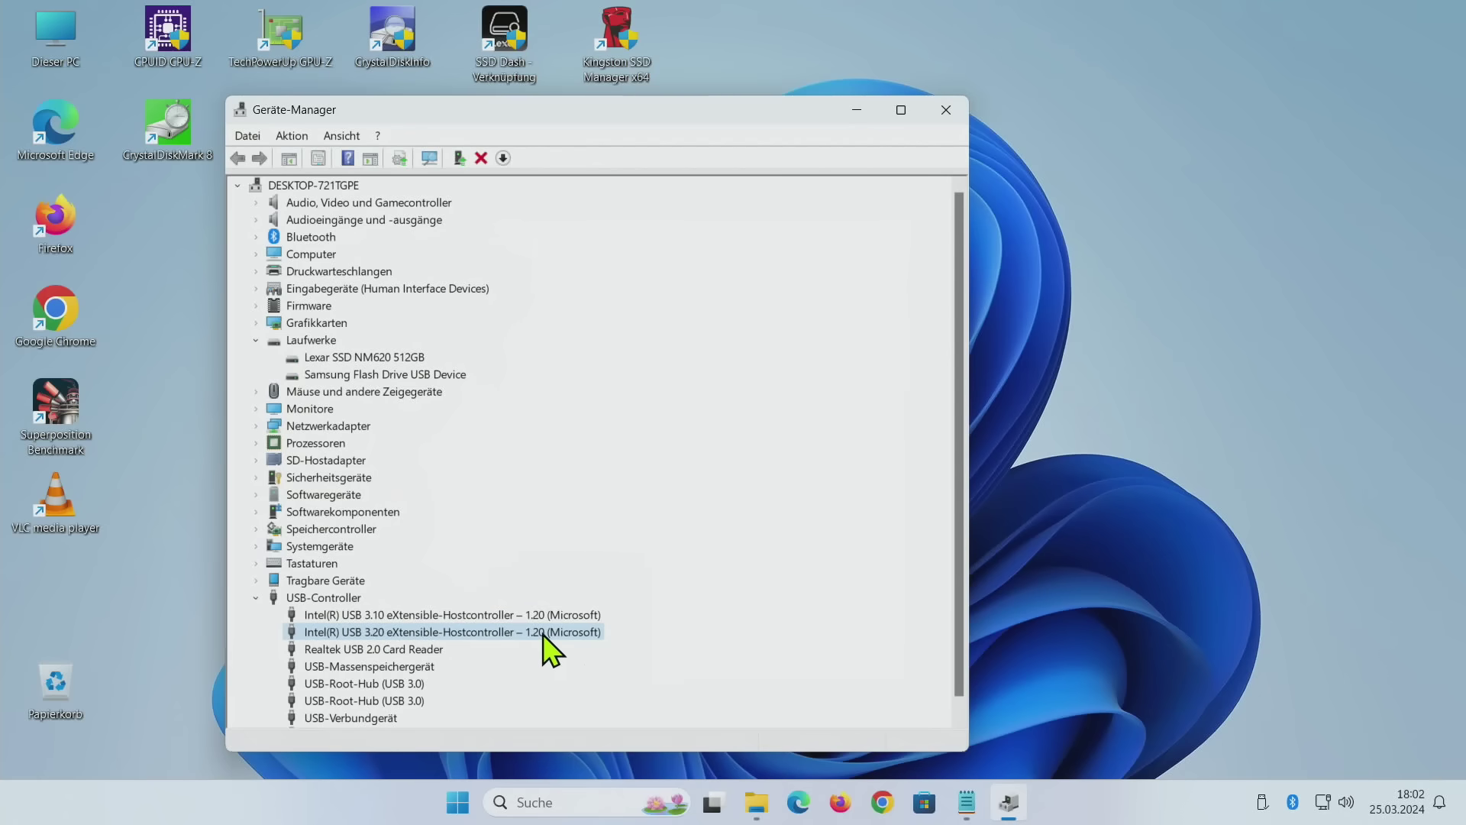
pyautogui.rightClick(519, 640)
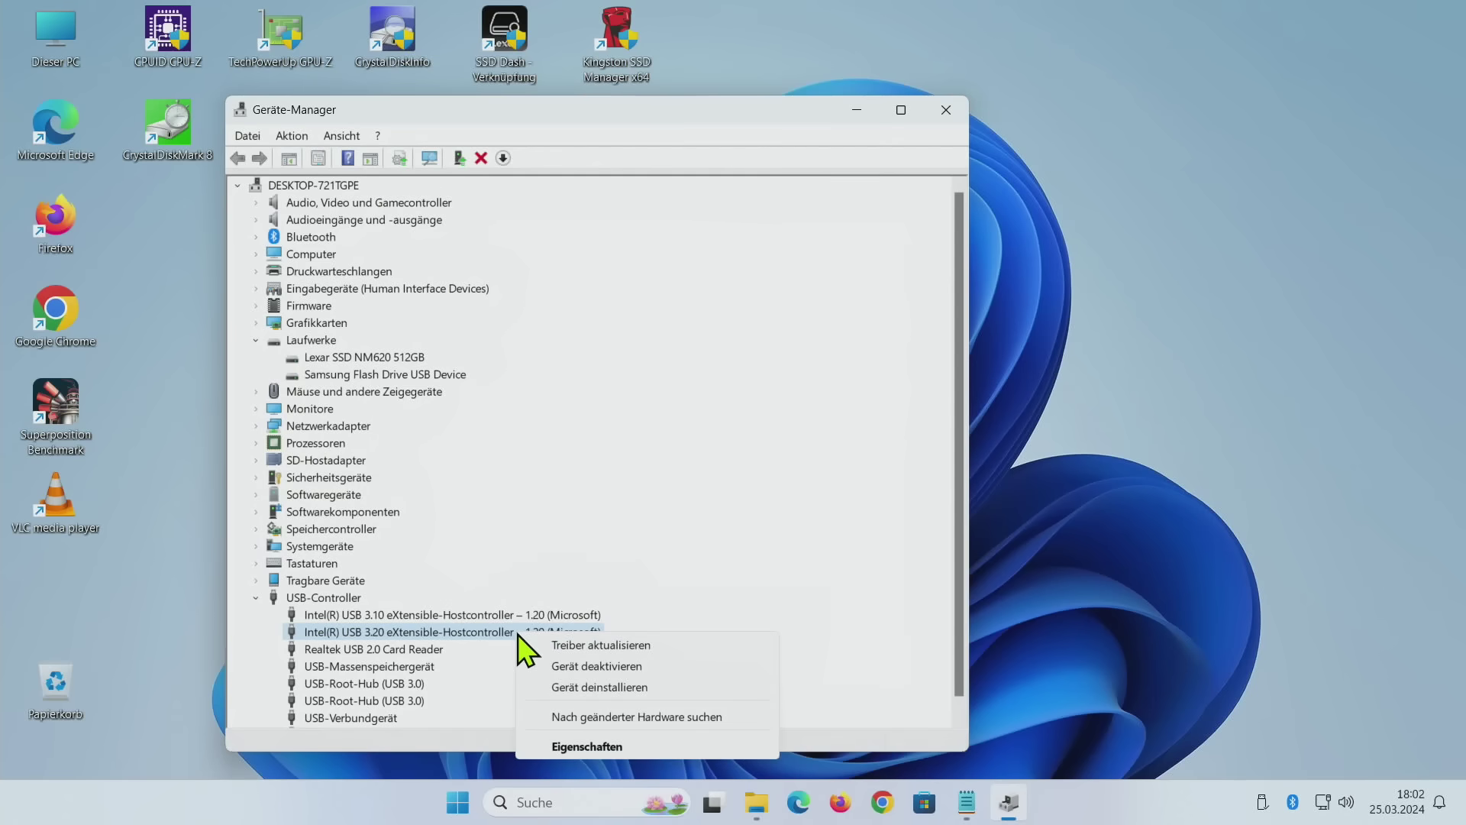
pyautogui.click(568, 646)
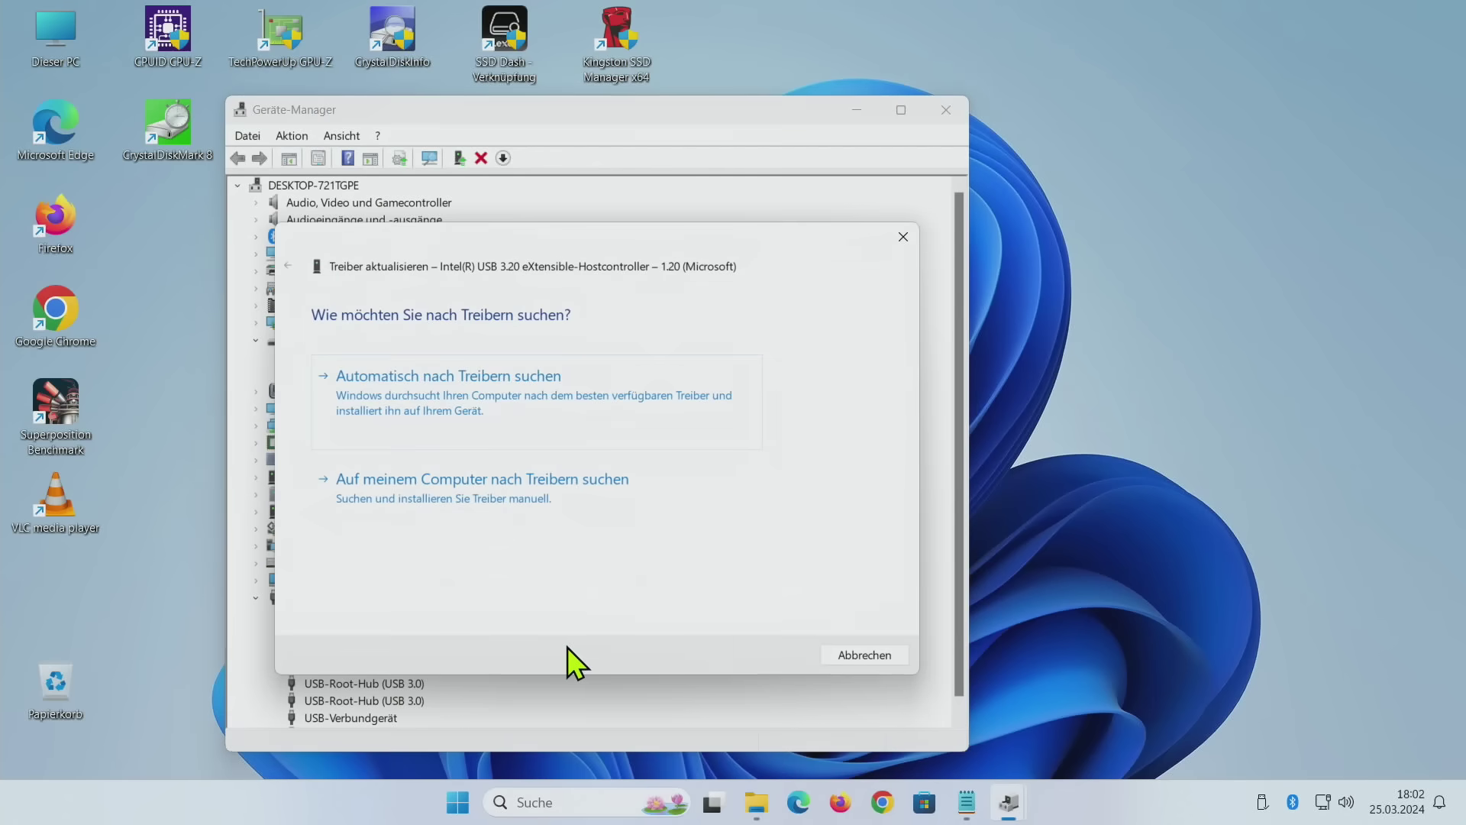
pyautogui.click(482, 408)
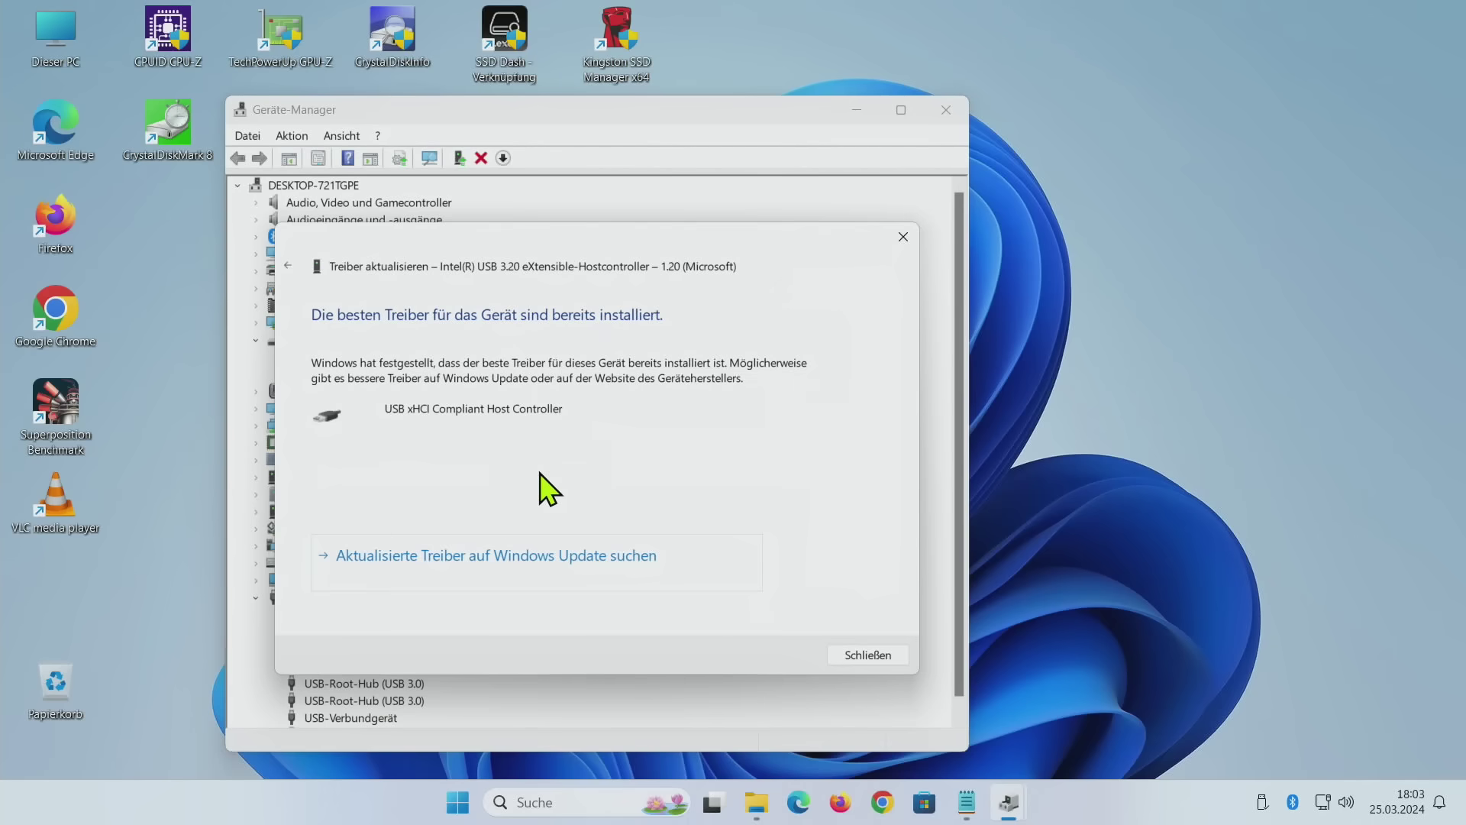
pyautogui.click(425, 556)
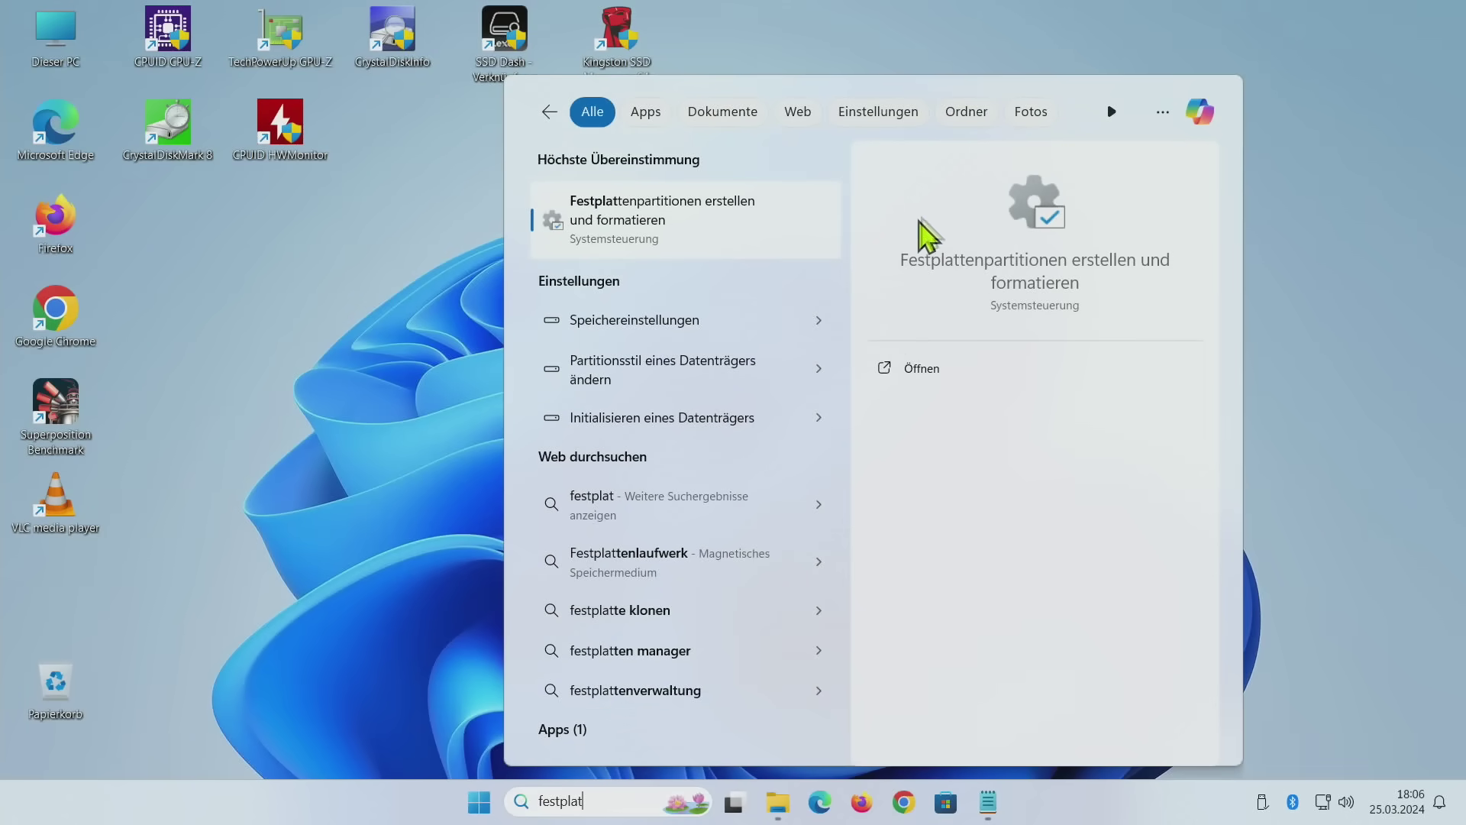
# Open the Datenträgerverwaltung, enlarge its window, and widen the Volume column to show the full partition names
pyautogui.click(1046, 269)
pyautogui.moveTo(682, 117); pyautogui.dragTo(887, 120)
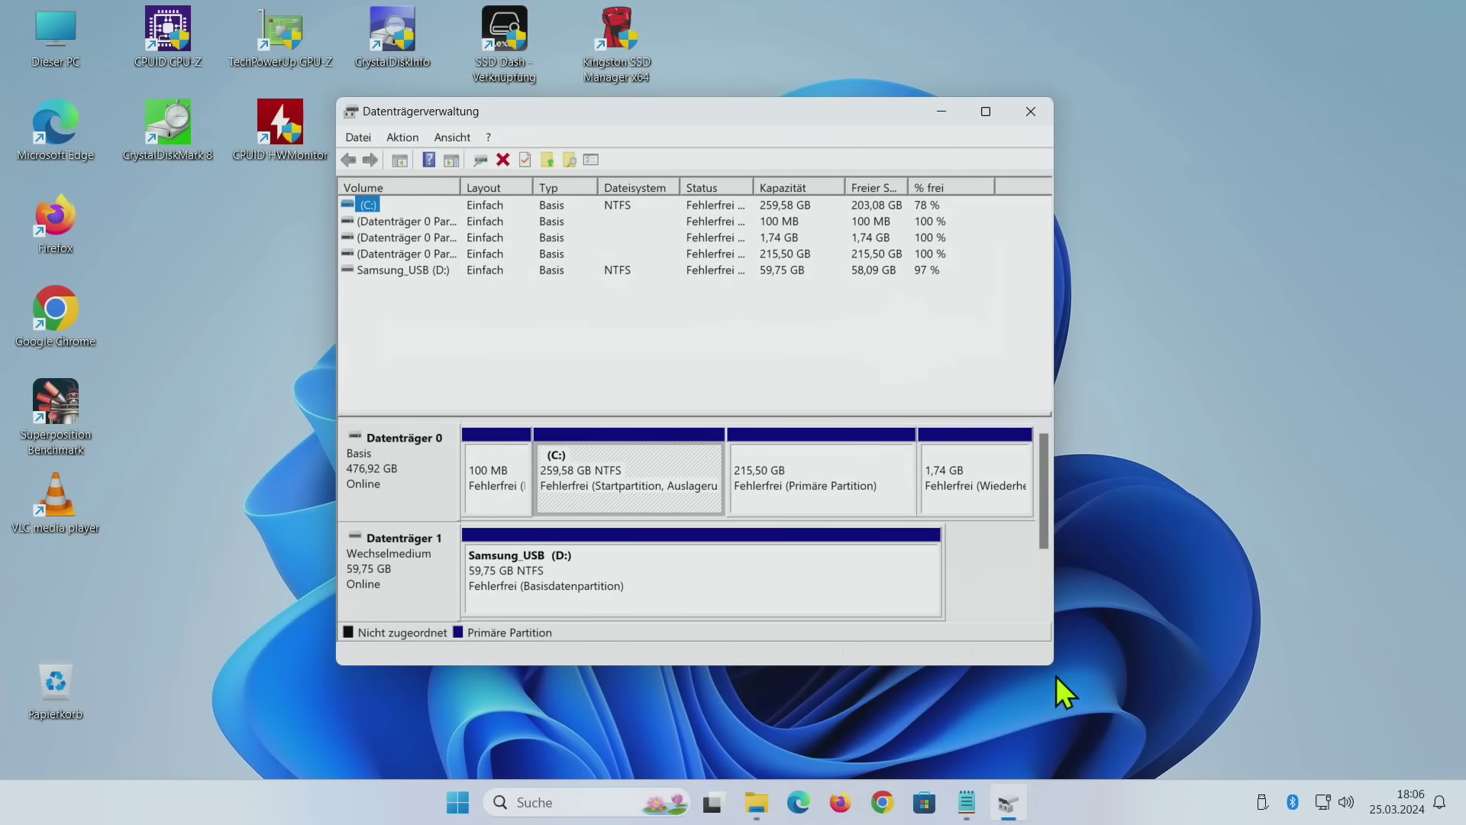
pyautogui.moveTo(1050, 668); pyautogui.dragTo(1396, 749)
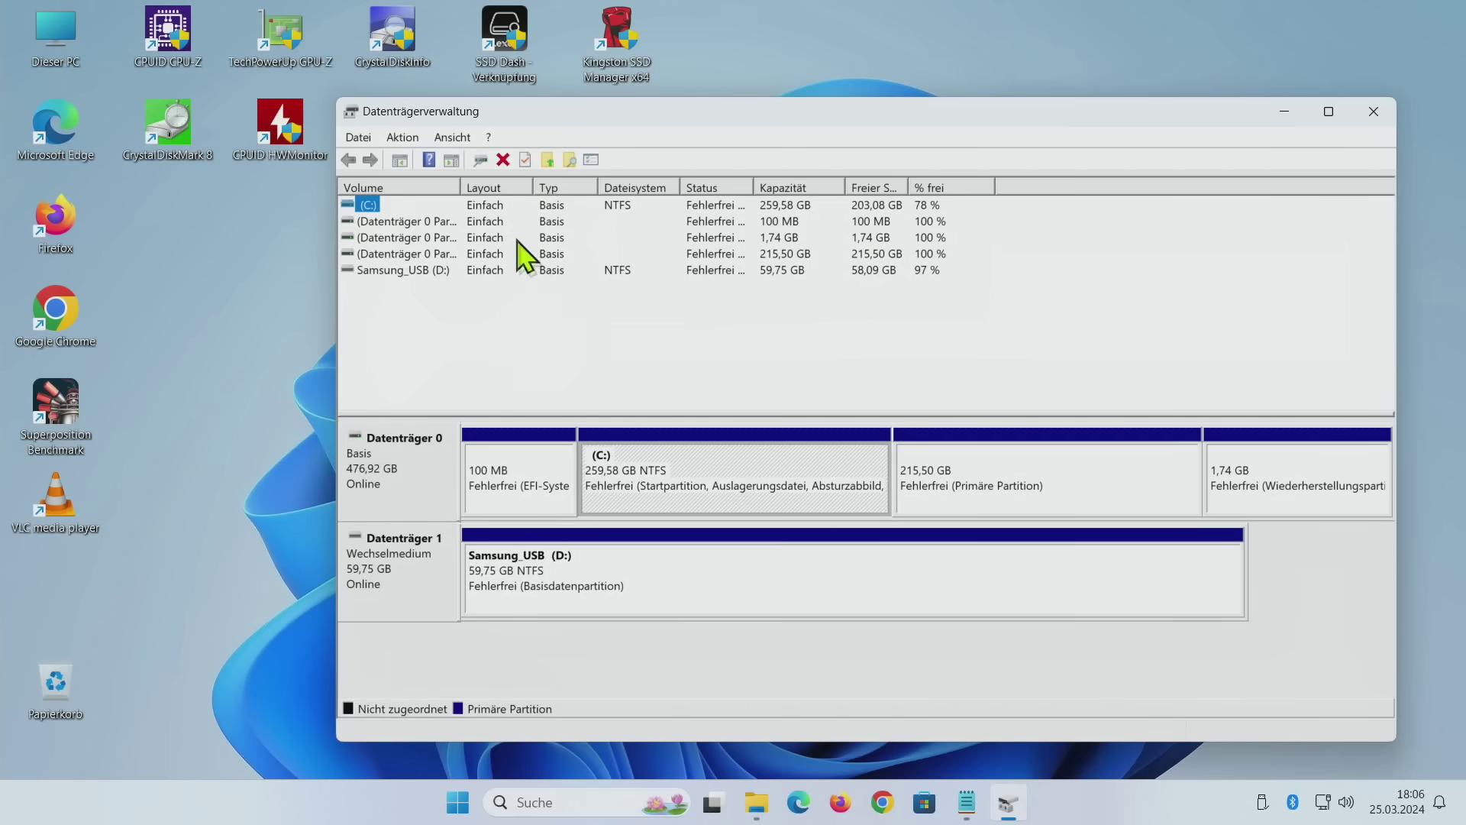
pyautogui.moveTo(458, 189); pyautogui.dragTo(551, 189)
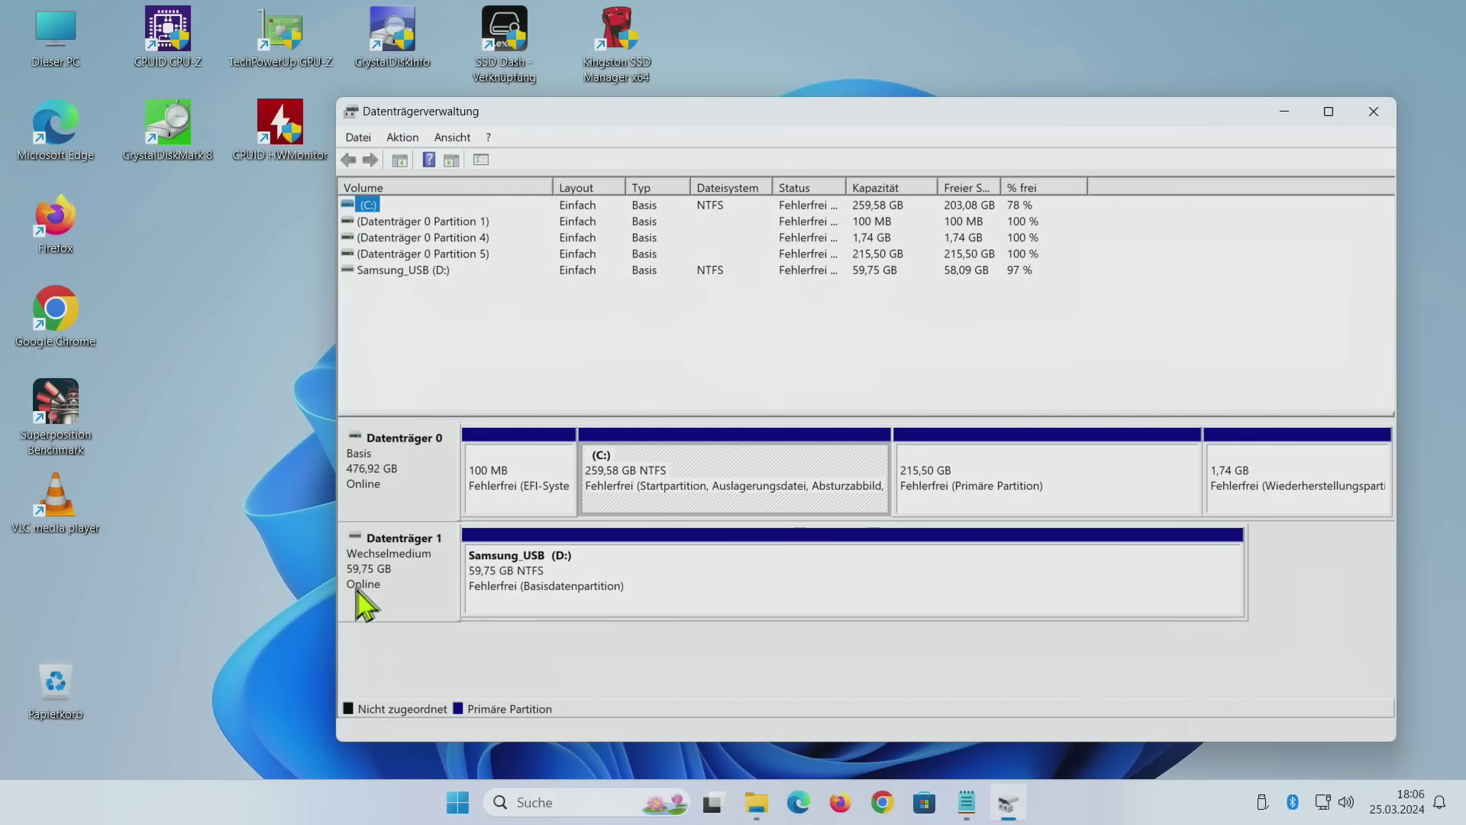
# Remove the drive letter D: from the Samsung_USB volume on Datenträger 1
pyautogui.rightClick(640, 577)
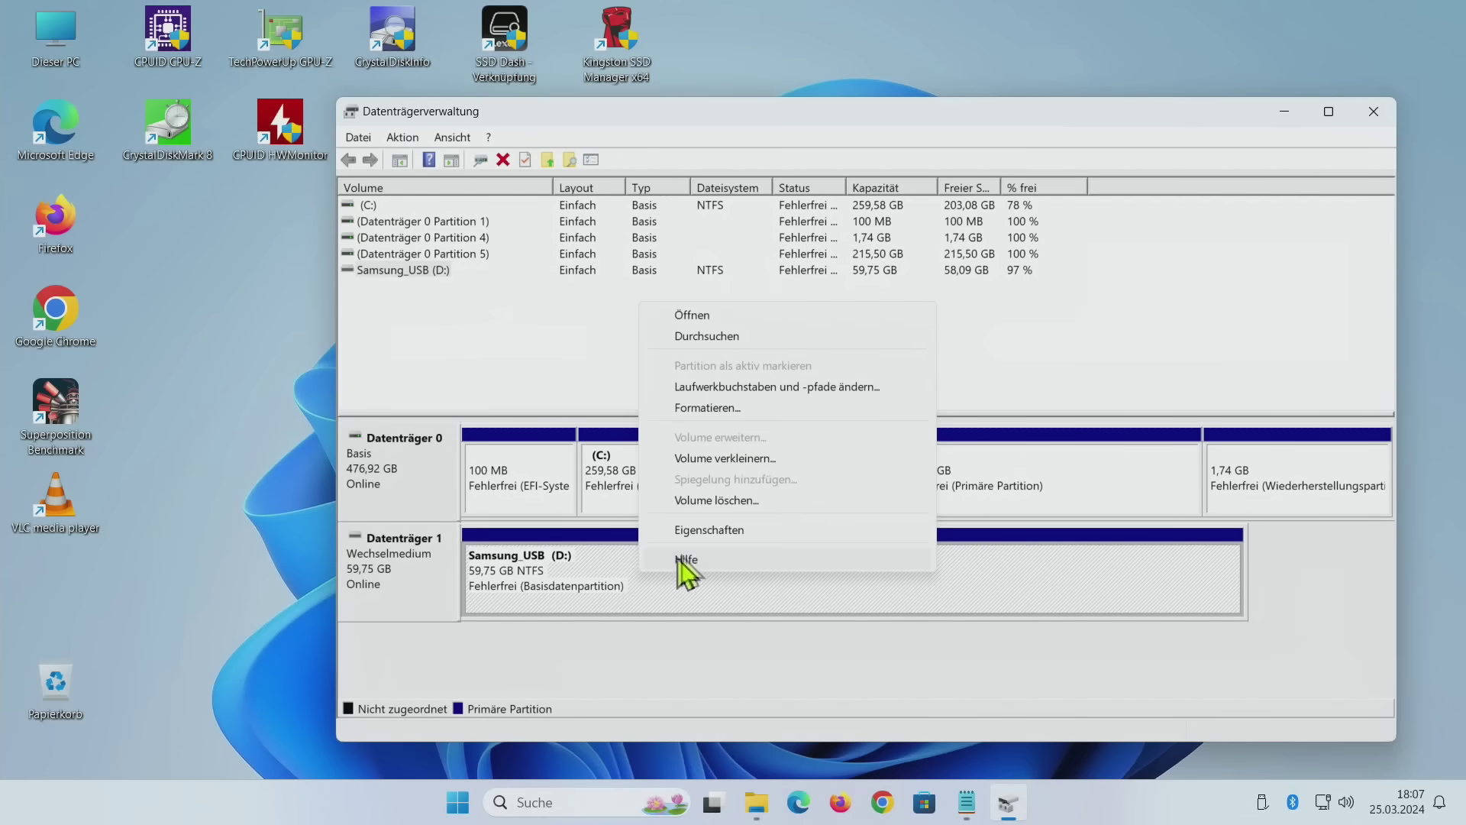
pyautogui.click(745, 388)
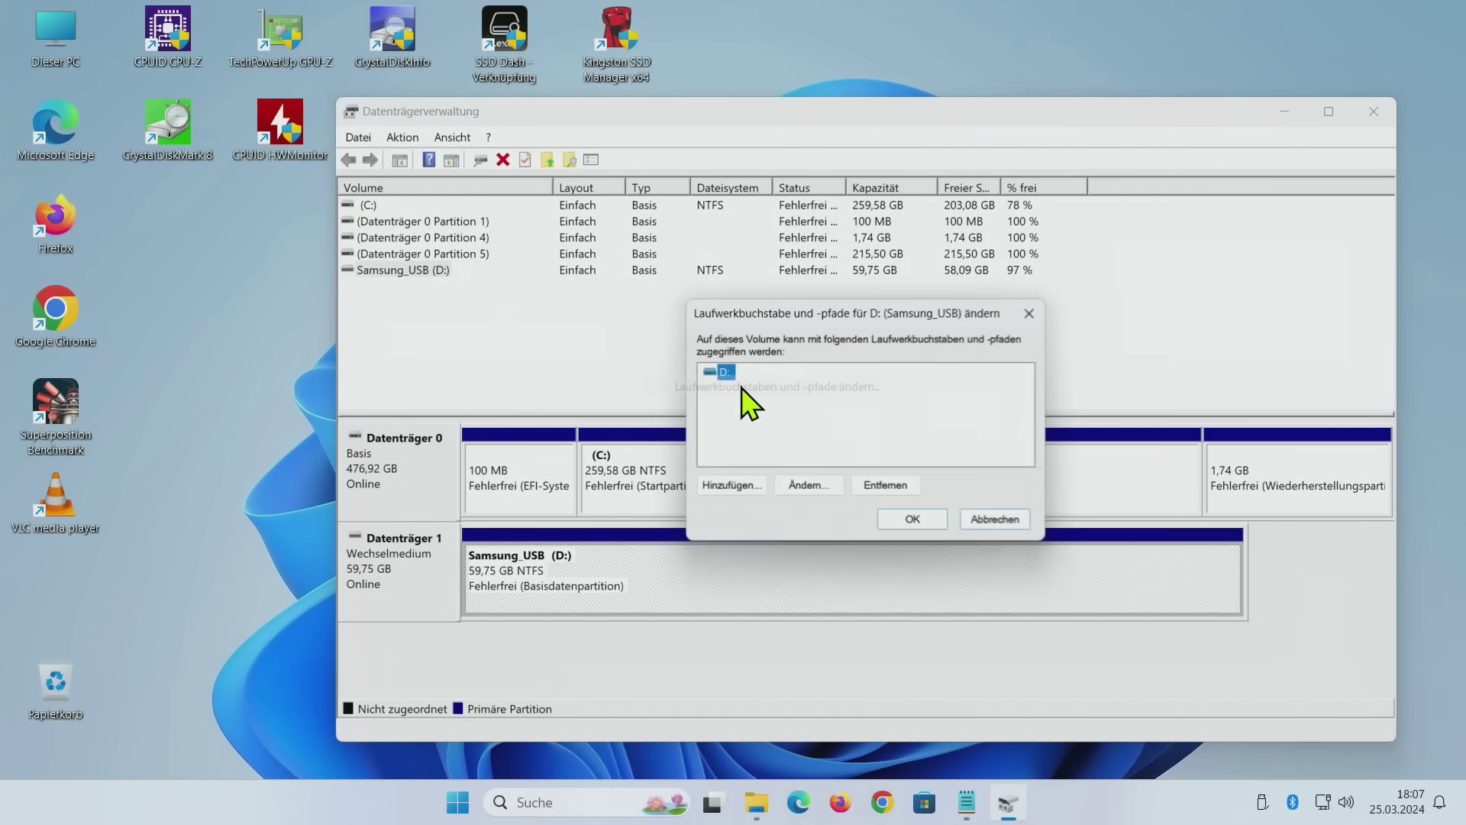
pyautogui.click(884, 489)
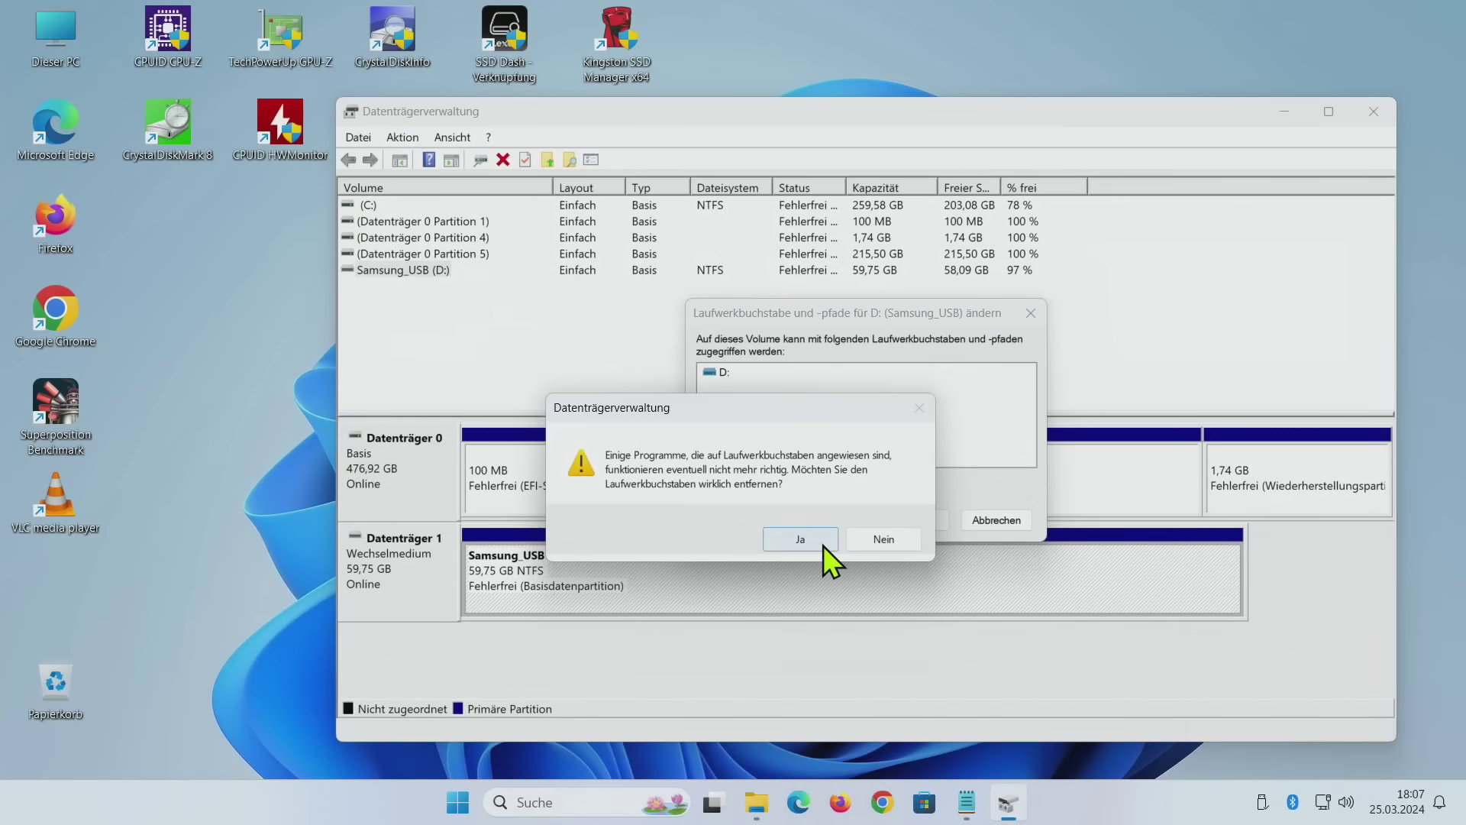
pyautogui.click(800, 539)
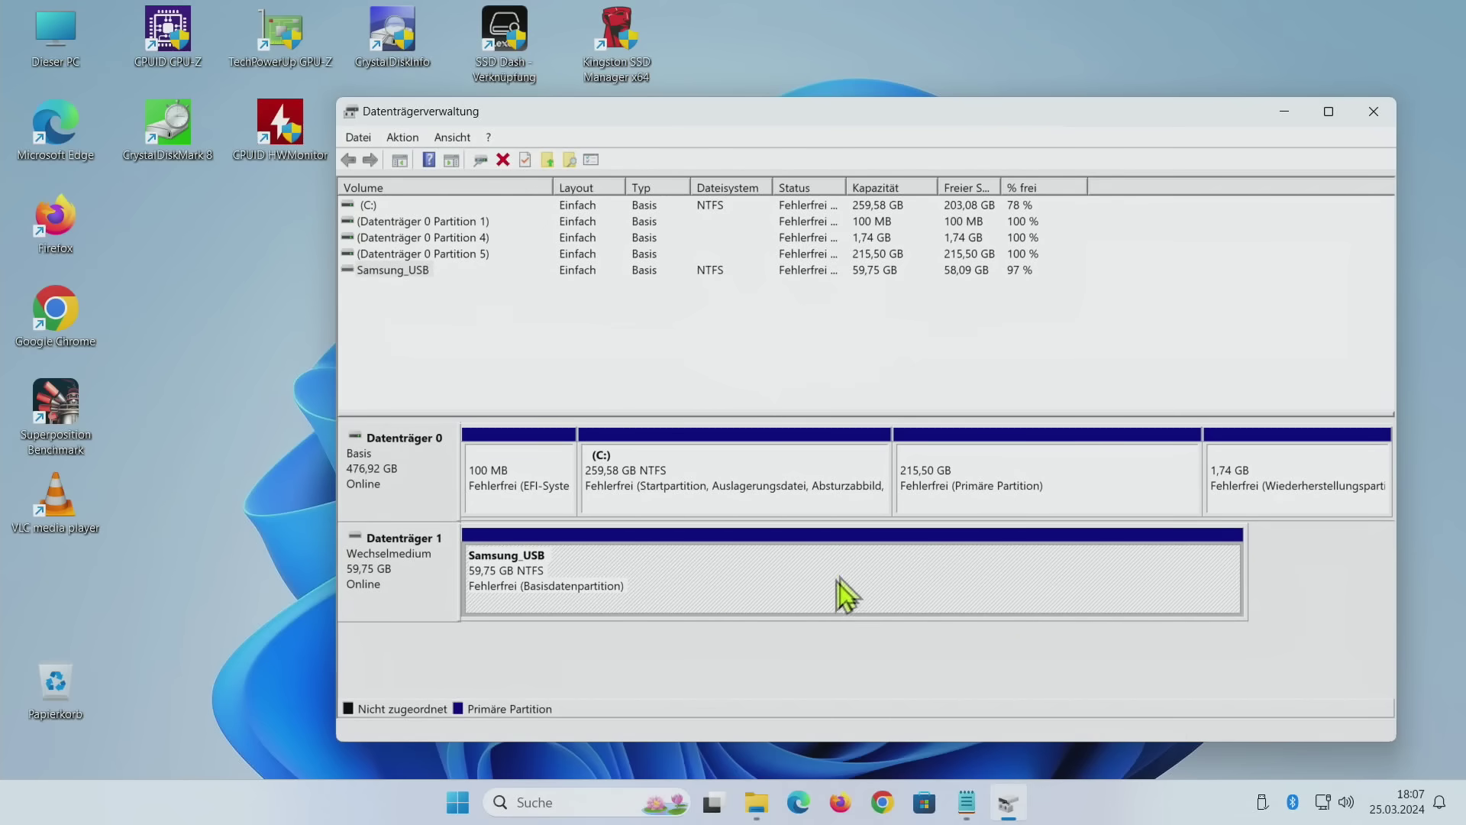
# Check the drives listed under Dieser PC in File Explorer, then return to the Datenträgerverwaltung
pyautogui.click(755, 811)
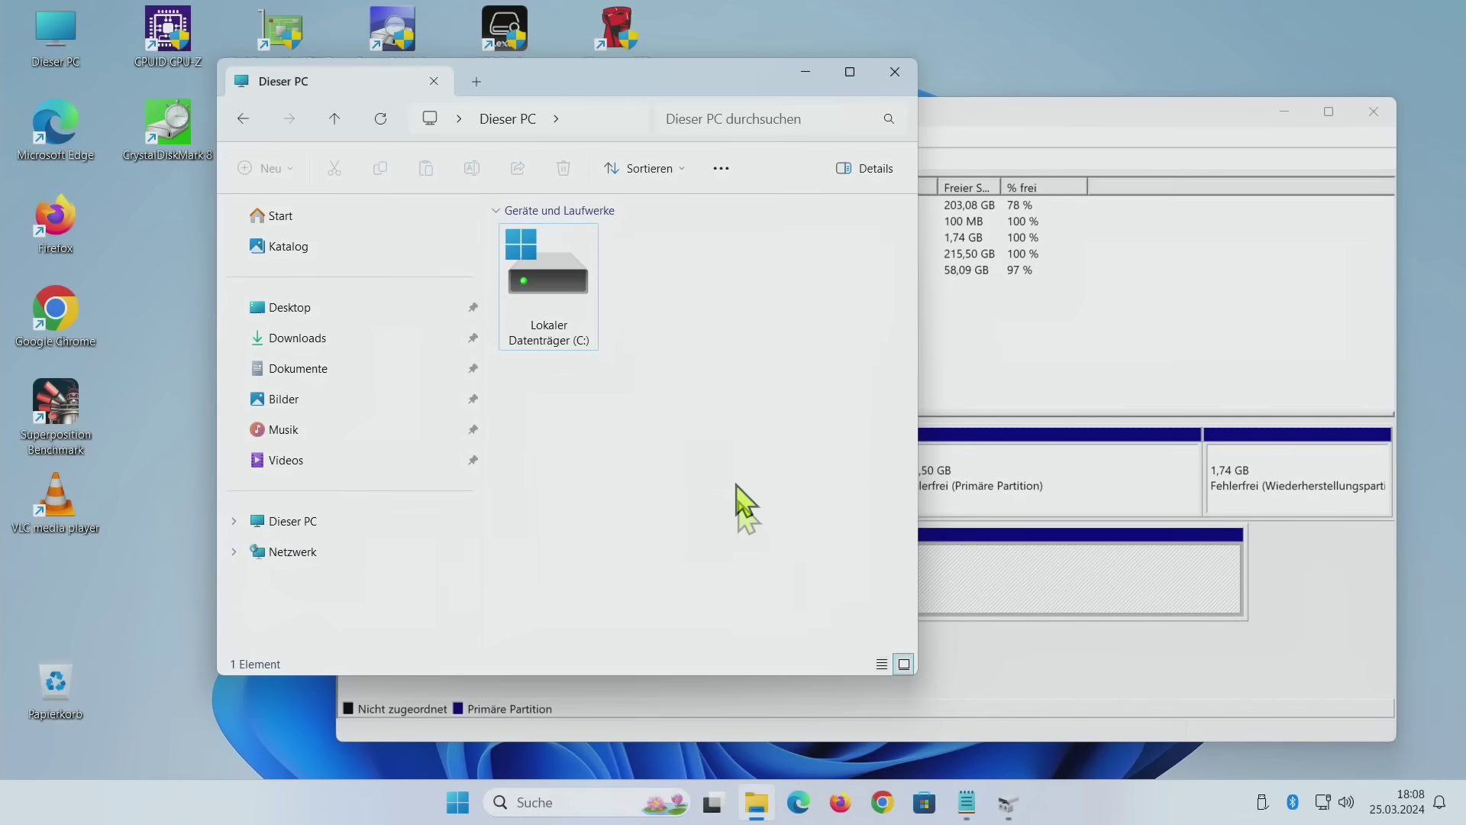
pyautogui.moveTo(751, 72); pyautogui.dragTo(288, 216)
pyautogui.click(519, 112)
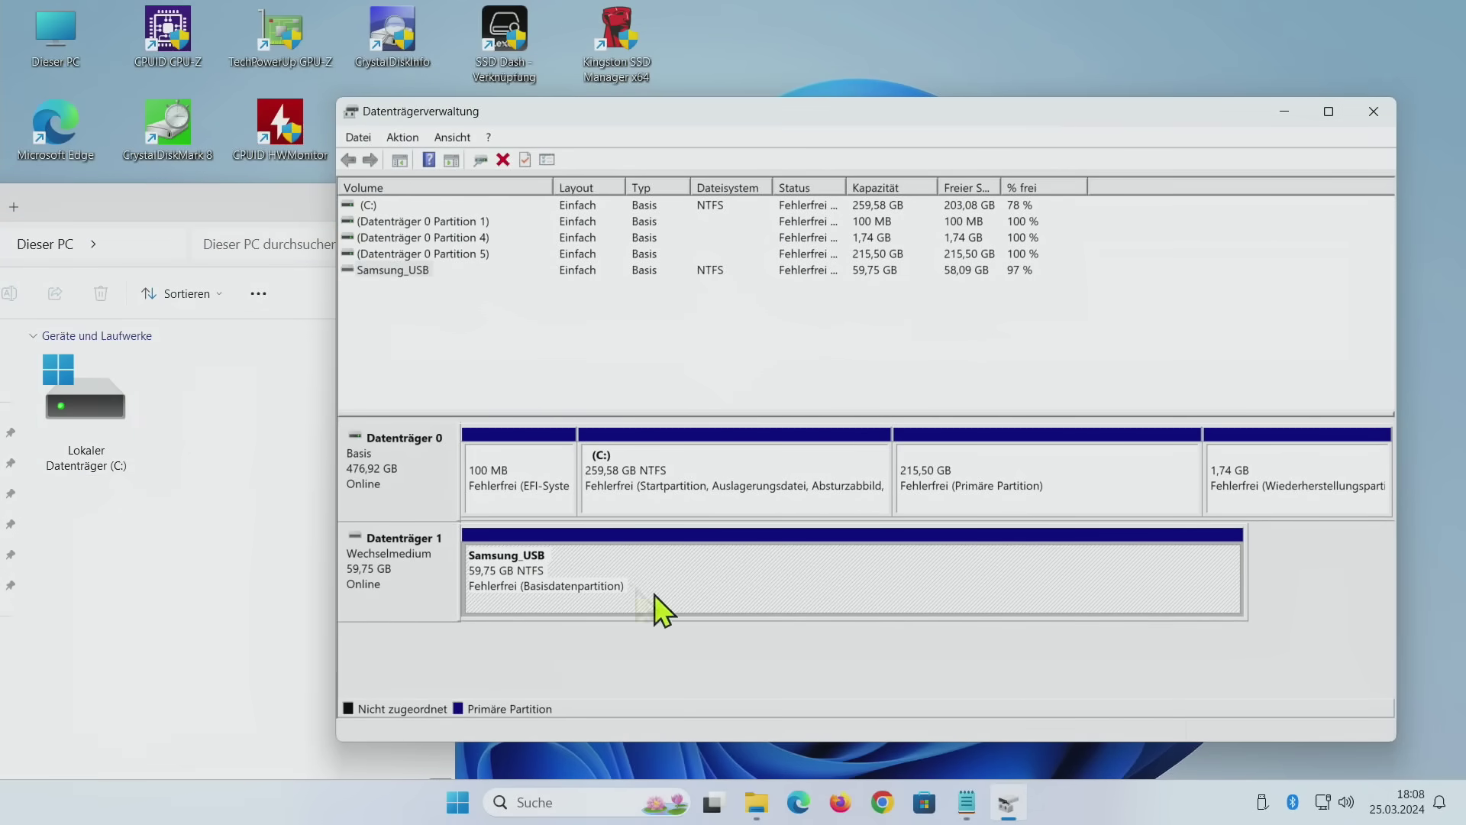
# Assign the drive letter G to the Samsung_USB volume on Datenträger 1
pyautogui.rightClick(713, 564)
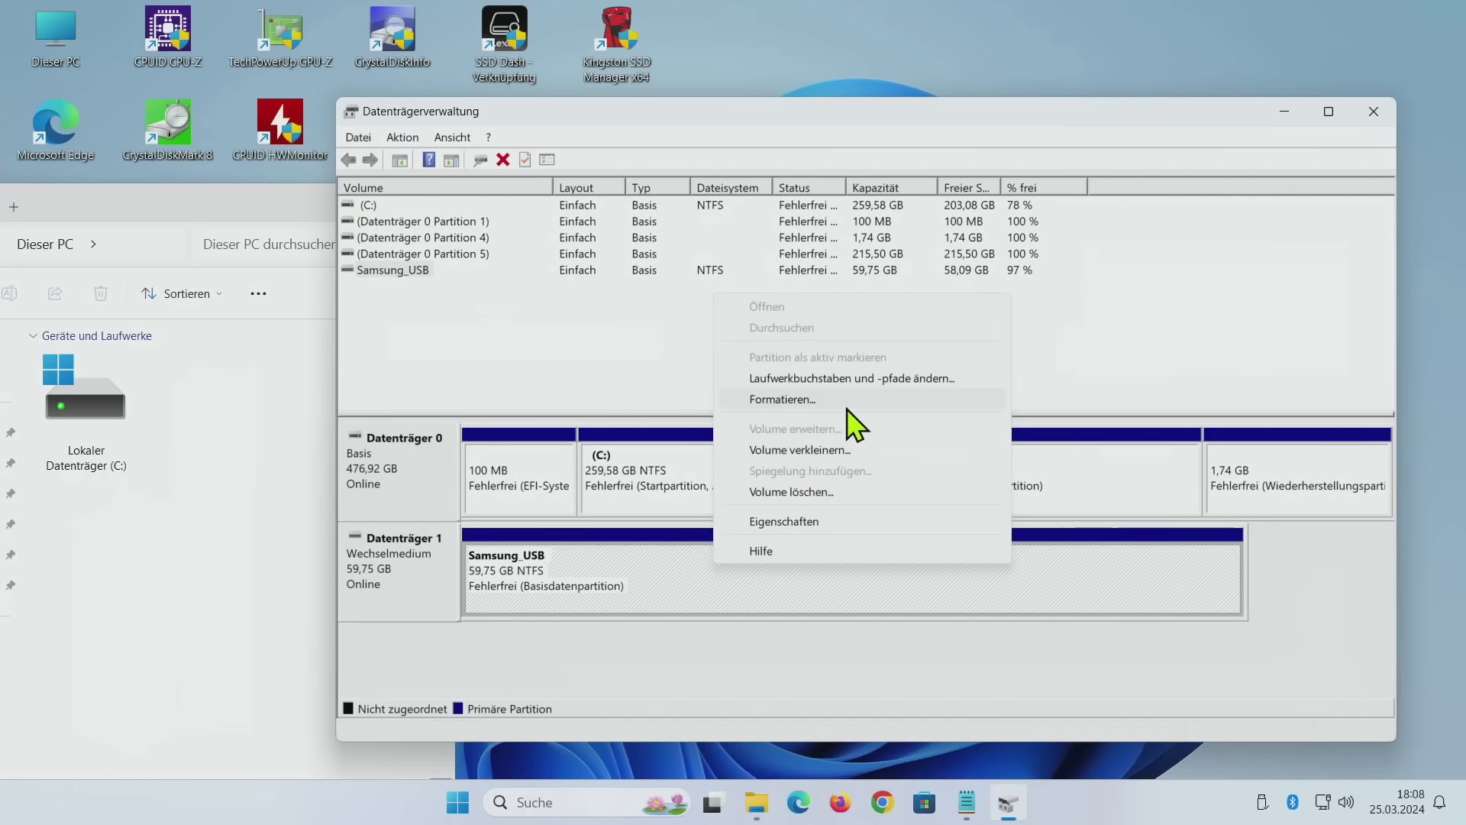
pyautogui.click(901, 380)
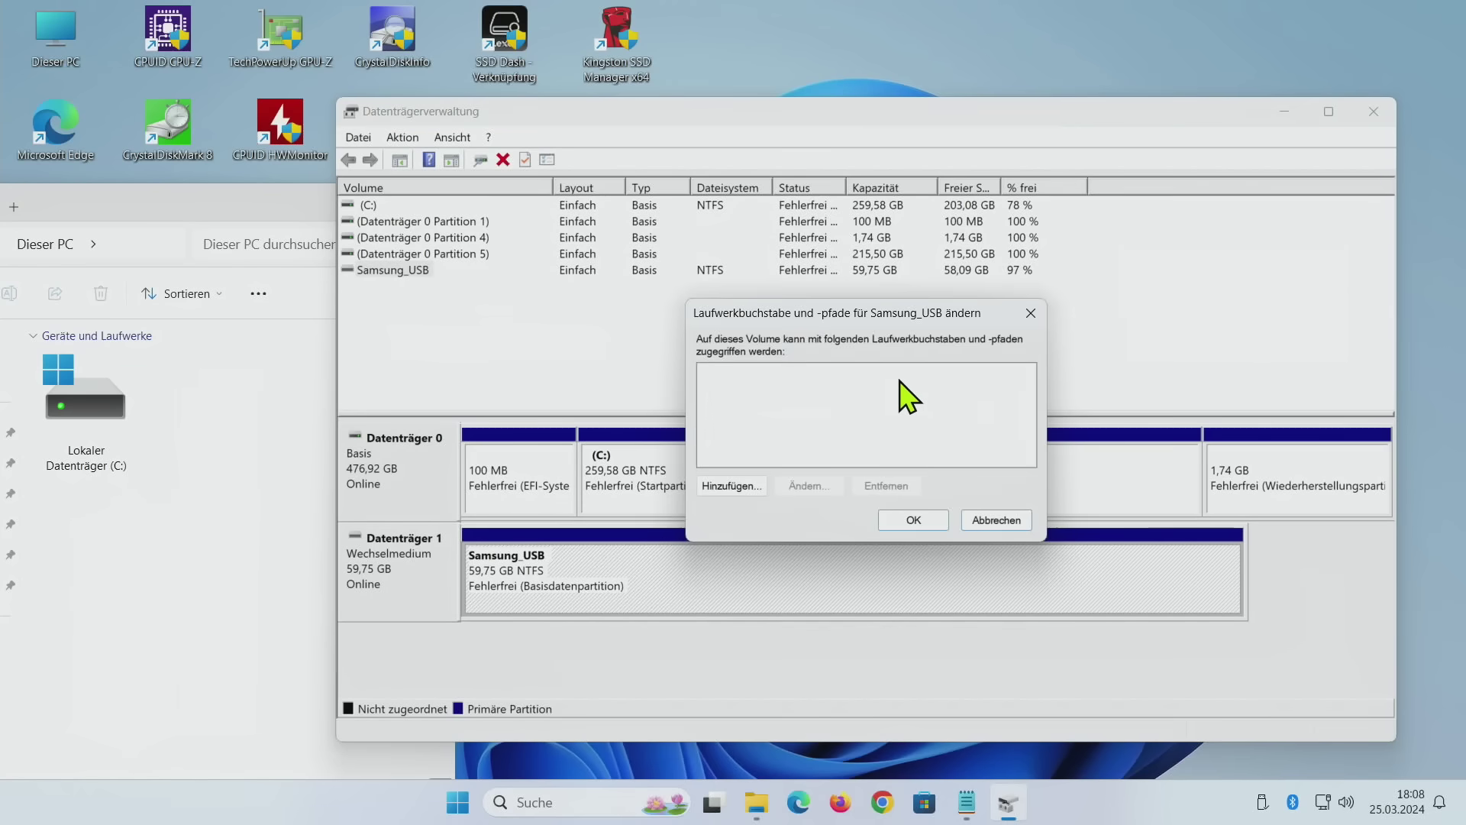
pyautogui.click(729, 487)
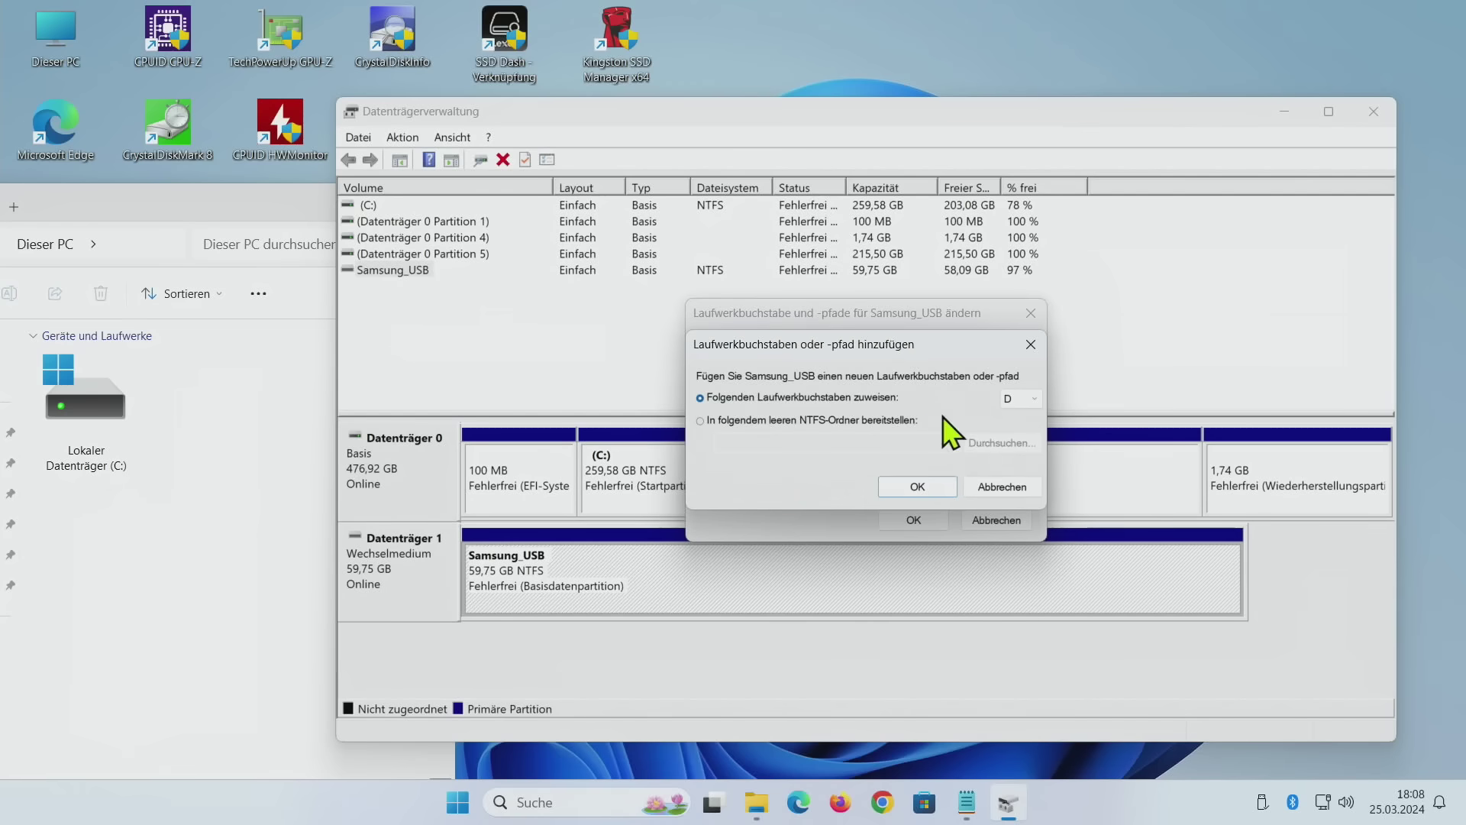
pyautogui.click(1033, 400)
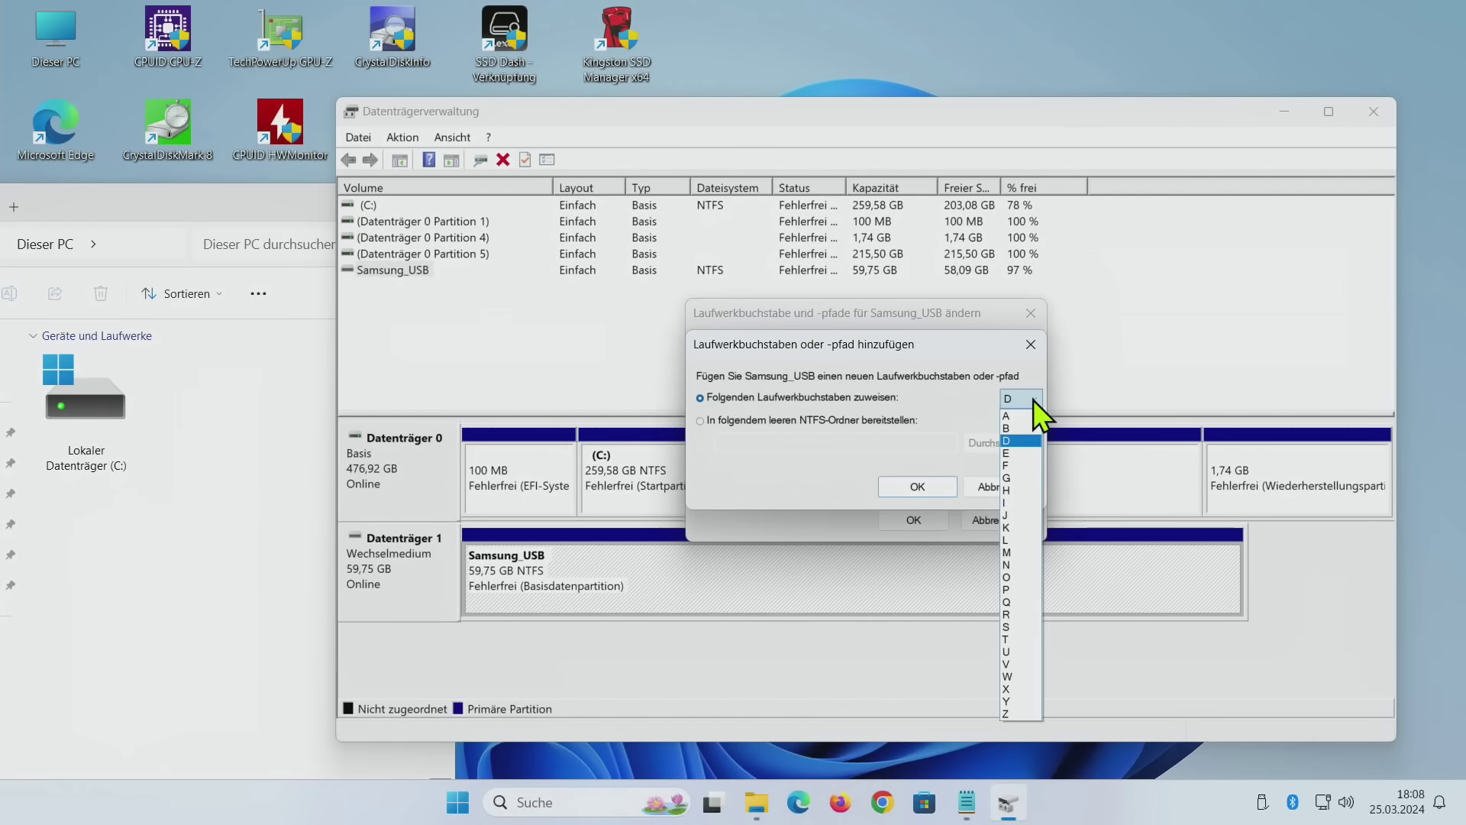
pyautogui.click(1021, 479)
pyautogui.click(918, 488)
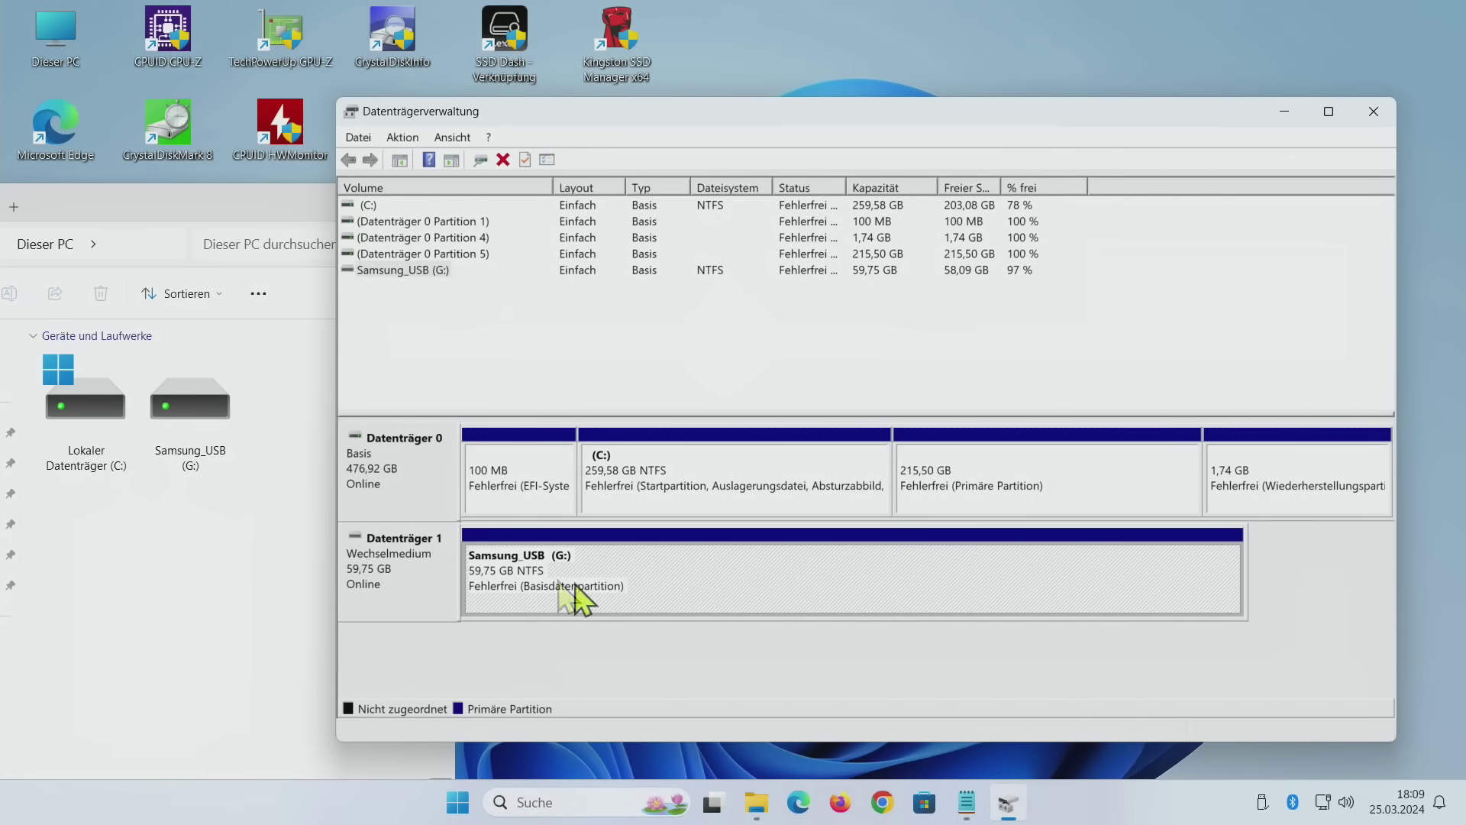
# Review the drive letter and path settings of the Samsung_USB volume and close them without making changes
pyautogui.rightClick(708, 573)
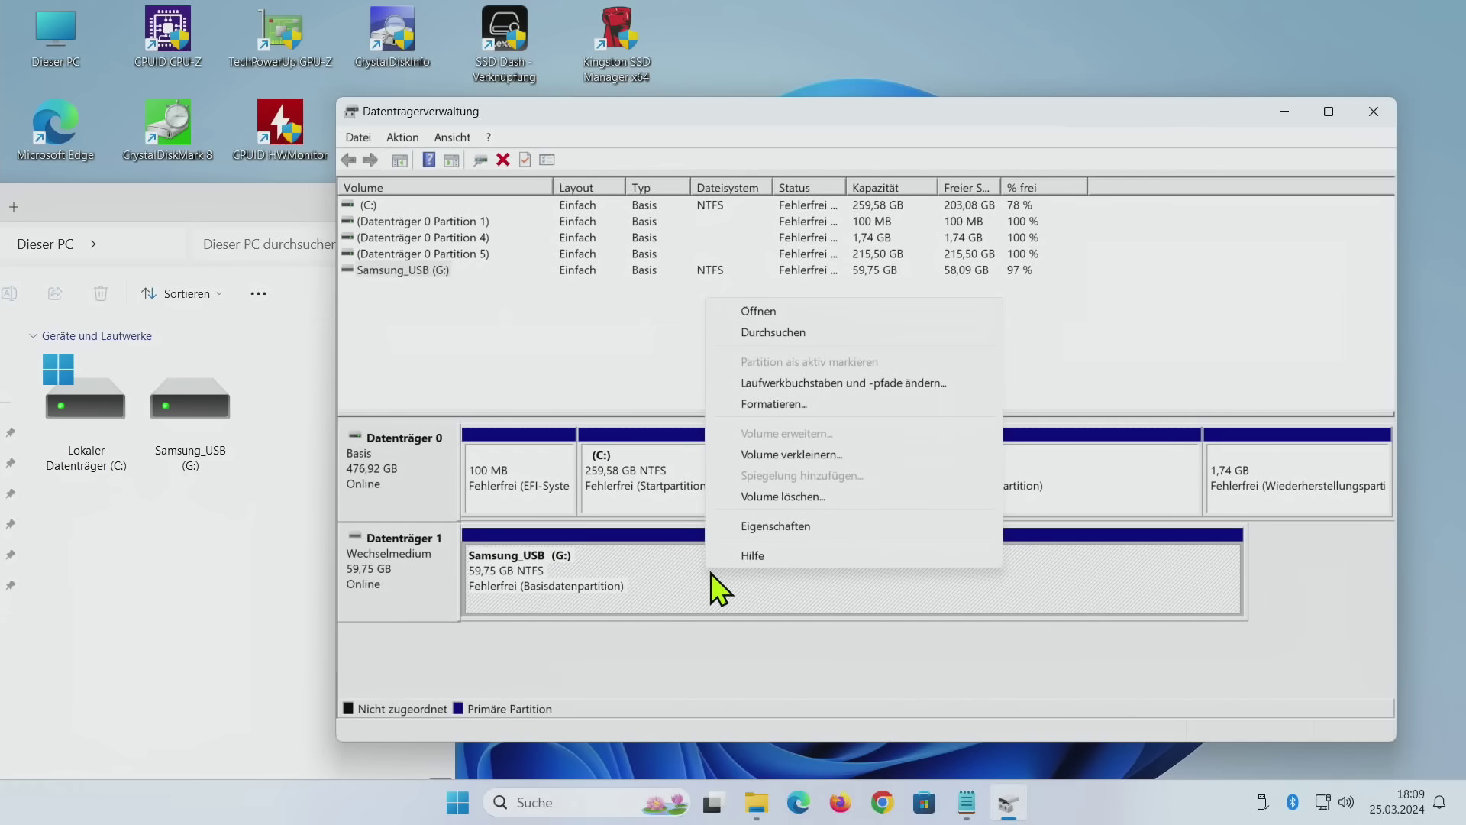
pyautogui.click(843, 382)
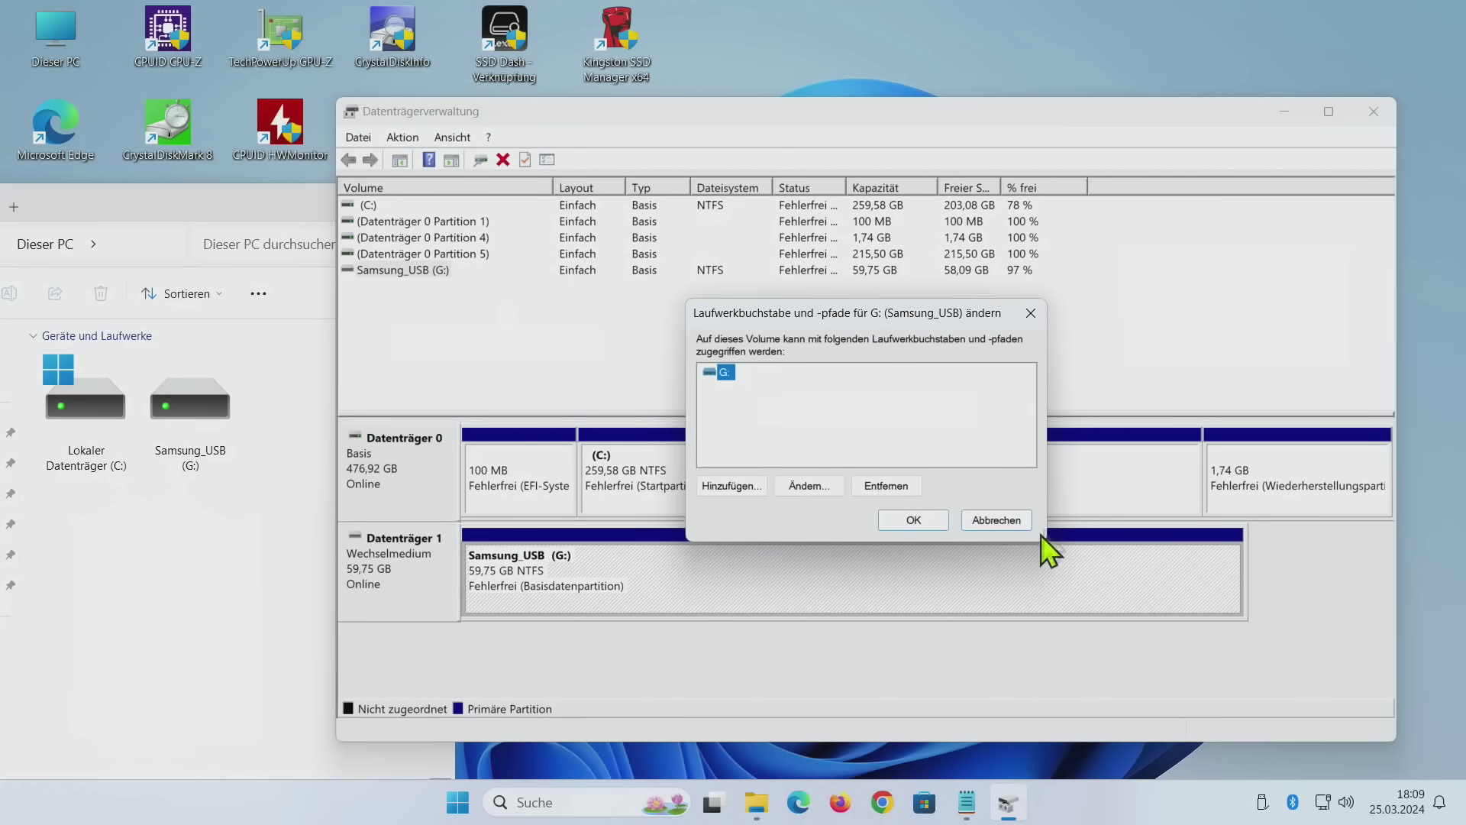
pyautogui.click(996, 520)
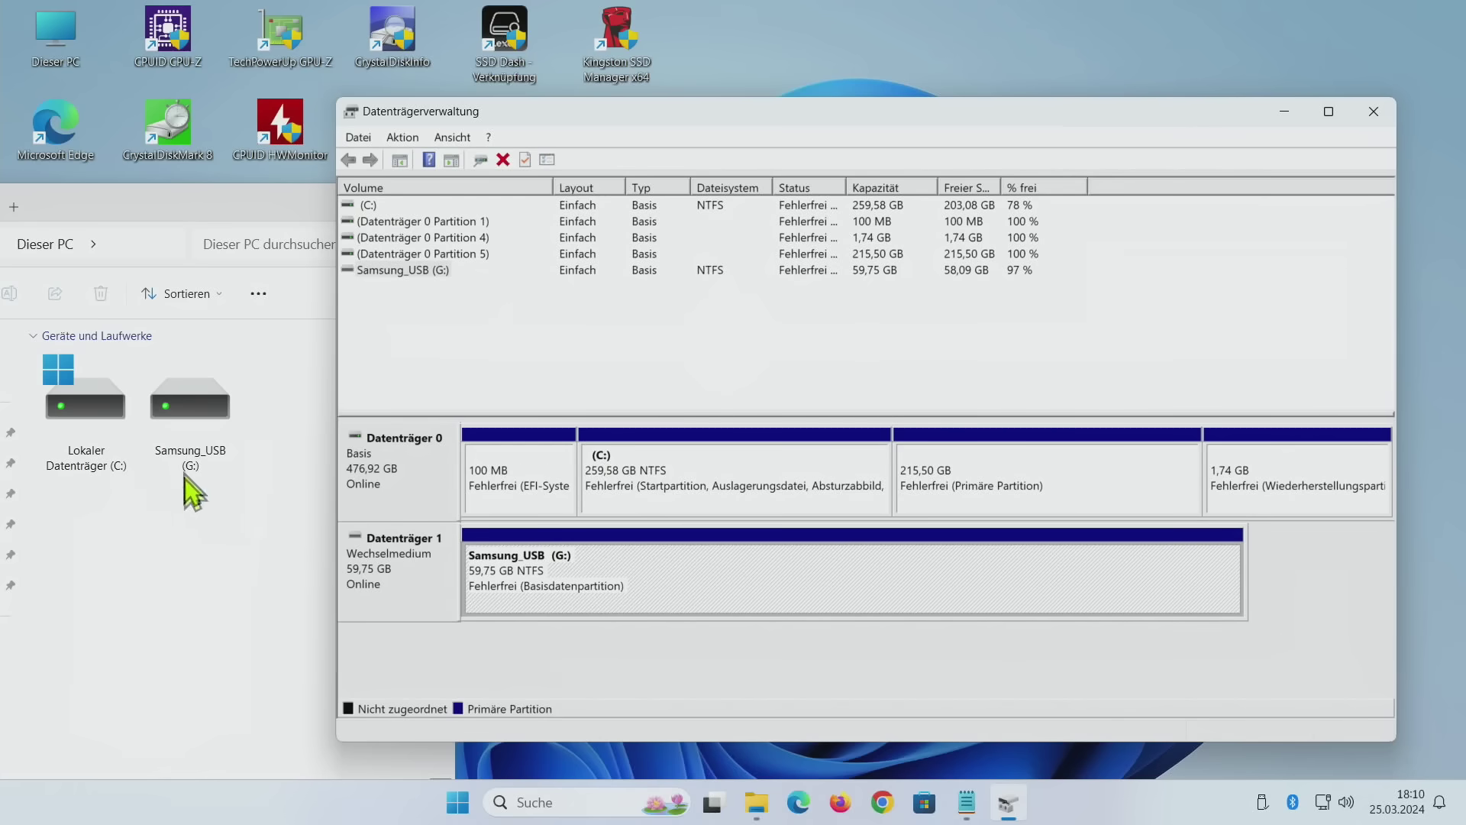
# Open the Samsung_USB (G:) drive in File Explorer, then move and enlarge its window to view the complete file list
pyautogui.doubleClick(183, 416)
pyautogui.moveTo(190, 213); pyautogui.dragTo(652, 71)
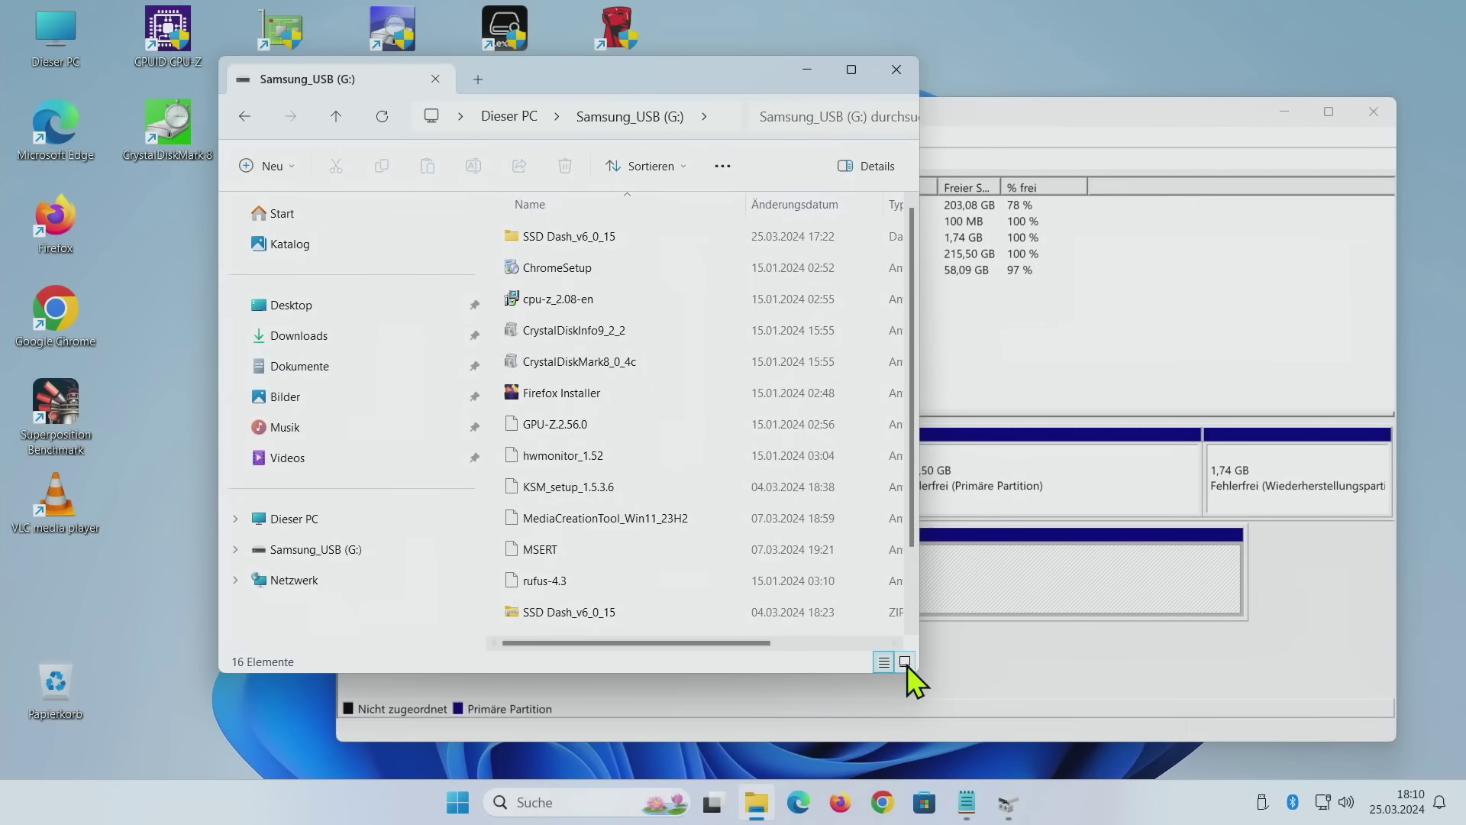
pyautogui.moveTo(915, 675); pyautogui.dragTo(1256, 750)
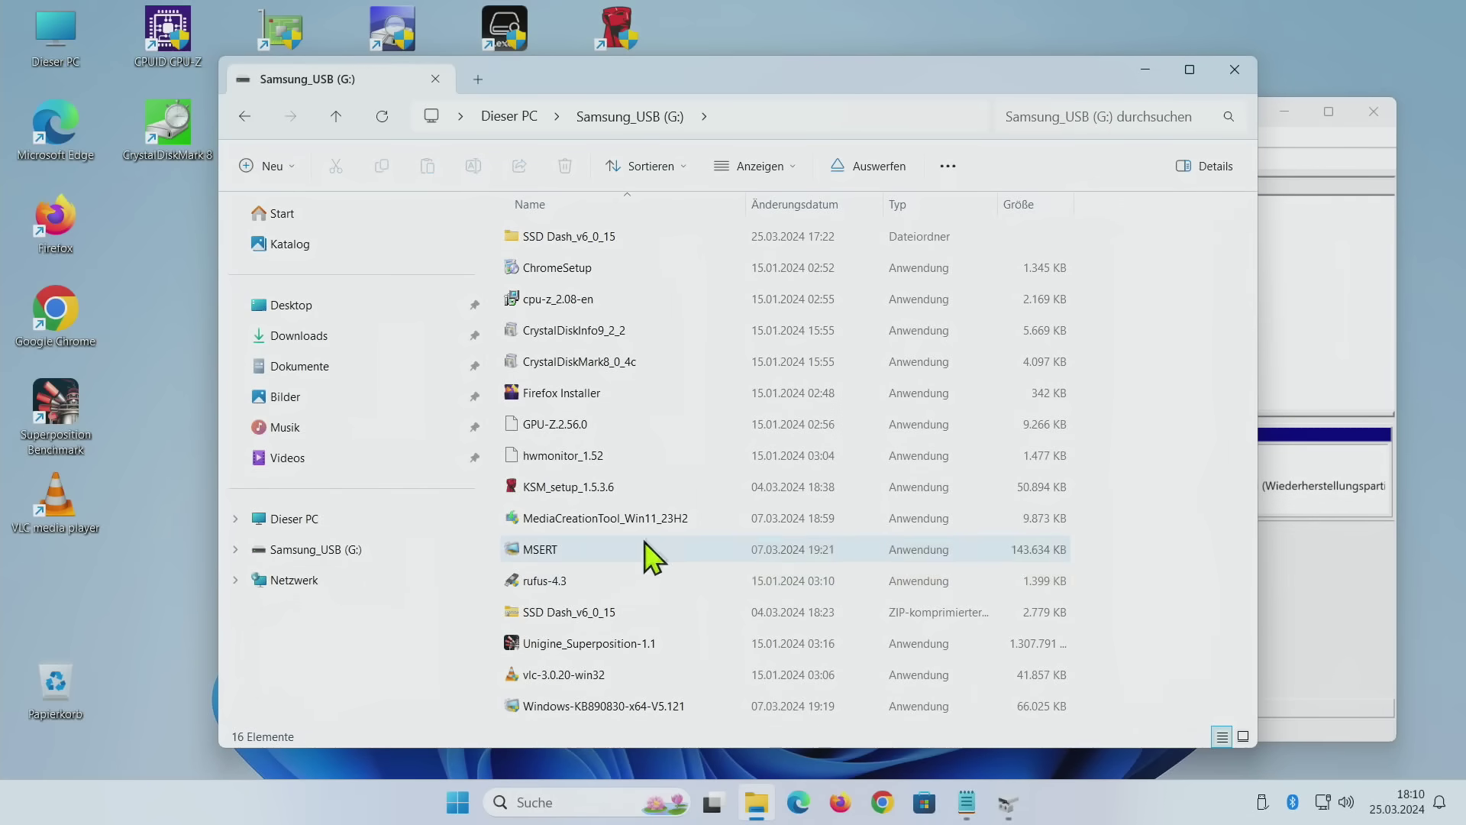
# Return to the Datenträgerverwaltung and open the safe-removal options for the connected flash drive
pyautogui.click(1318, 621)
pyautogui.rightClick(985, 607)
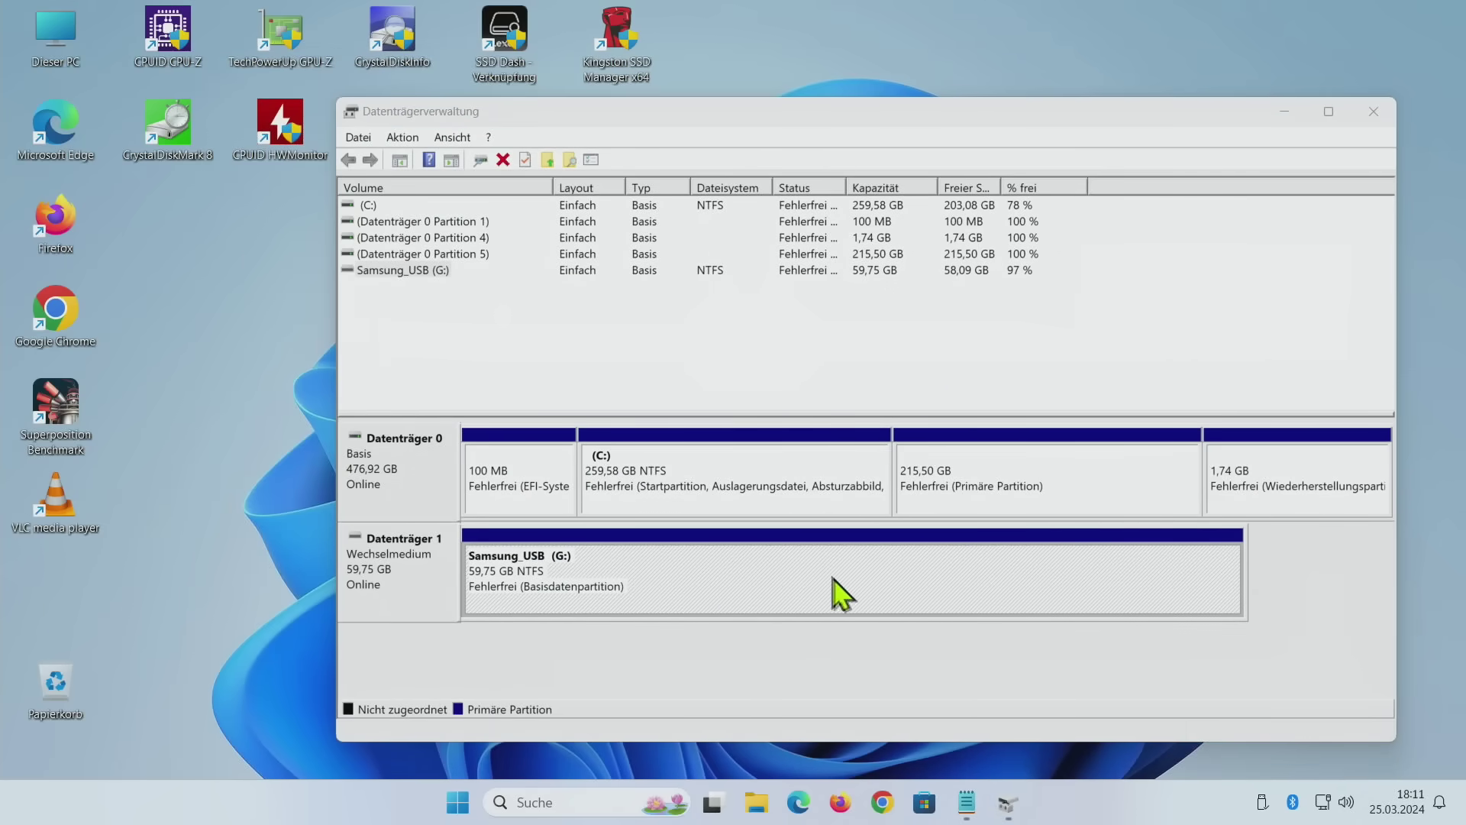
pyautogui.click(1262, 802)
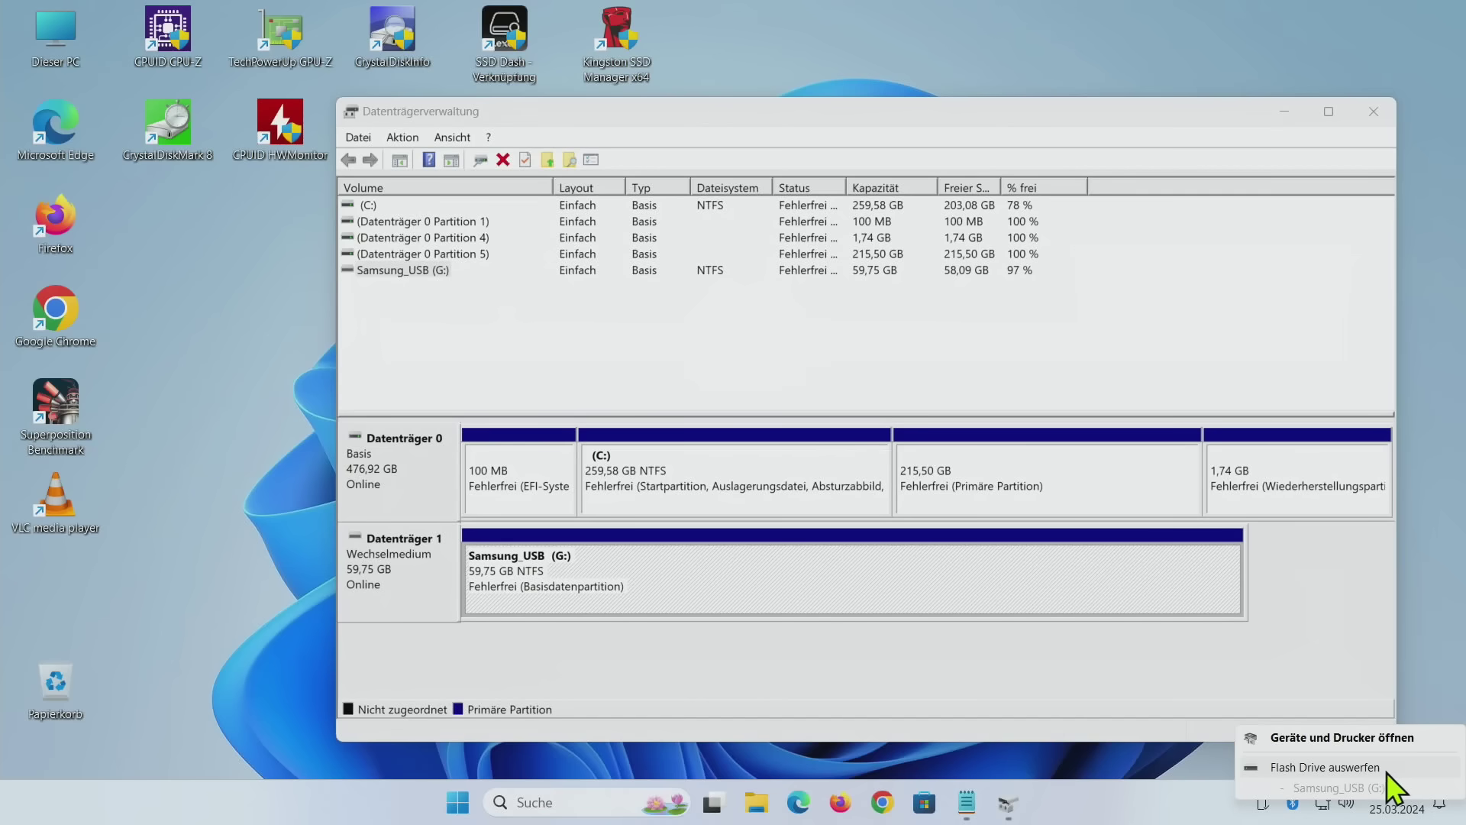
# Remove the drive letter G: from the Samsung_USB volume, then open the safe-removal options for the stick
pyautogui.rightClick(968, 571)
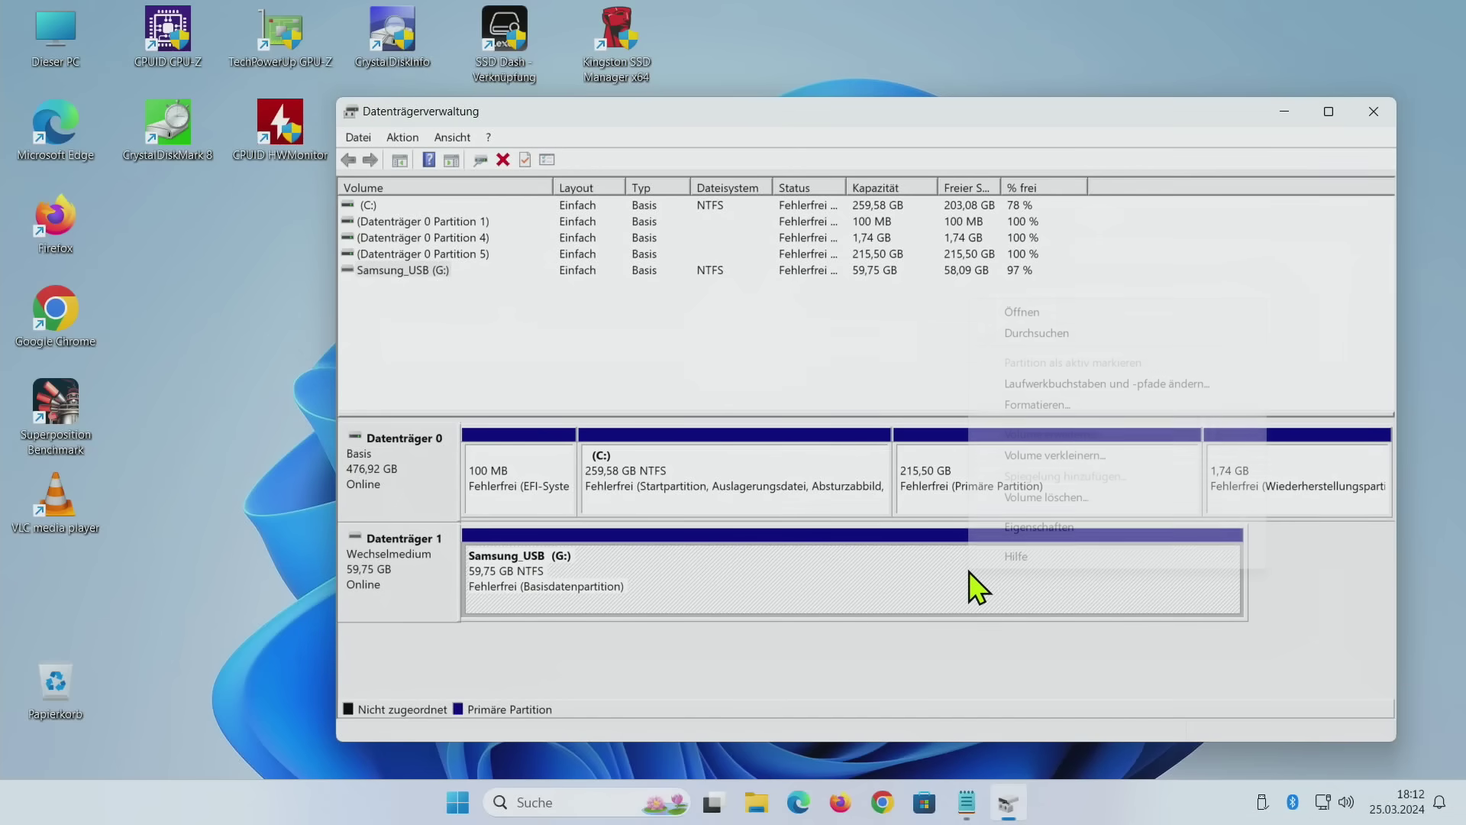
pyautogui.click(1037, 385)
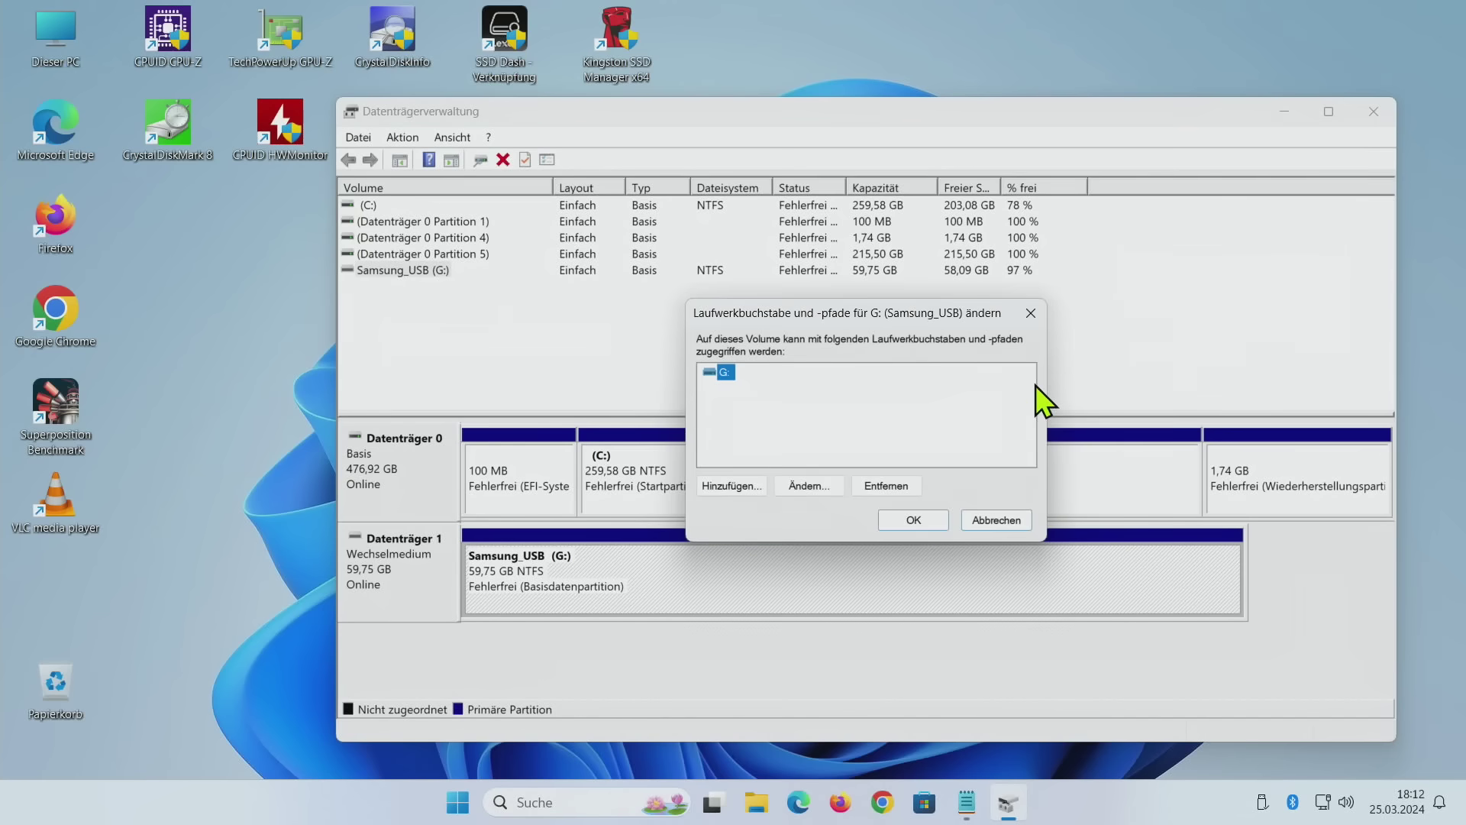
pyautogui.click(888, 488)
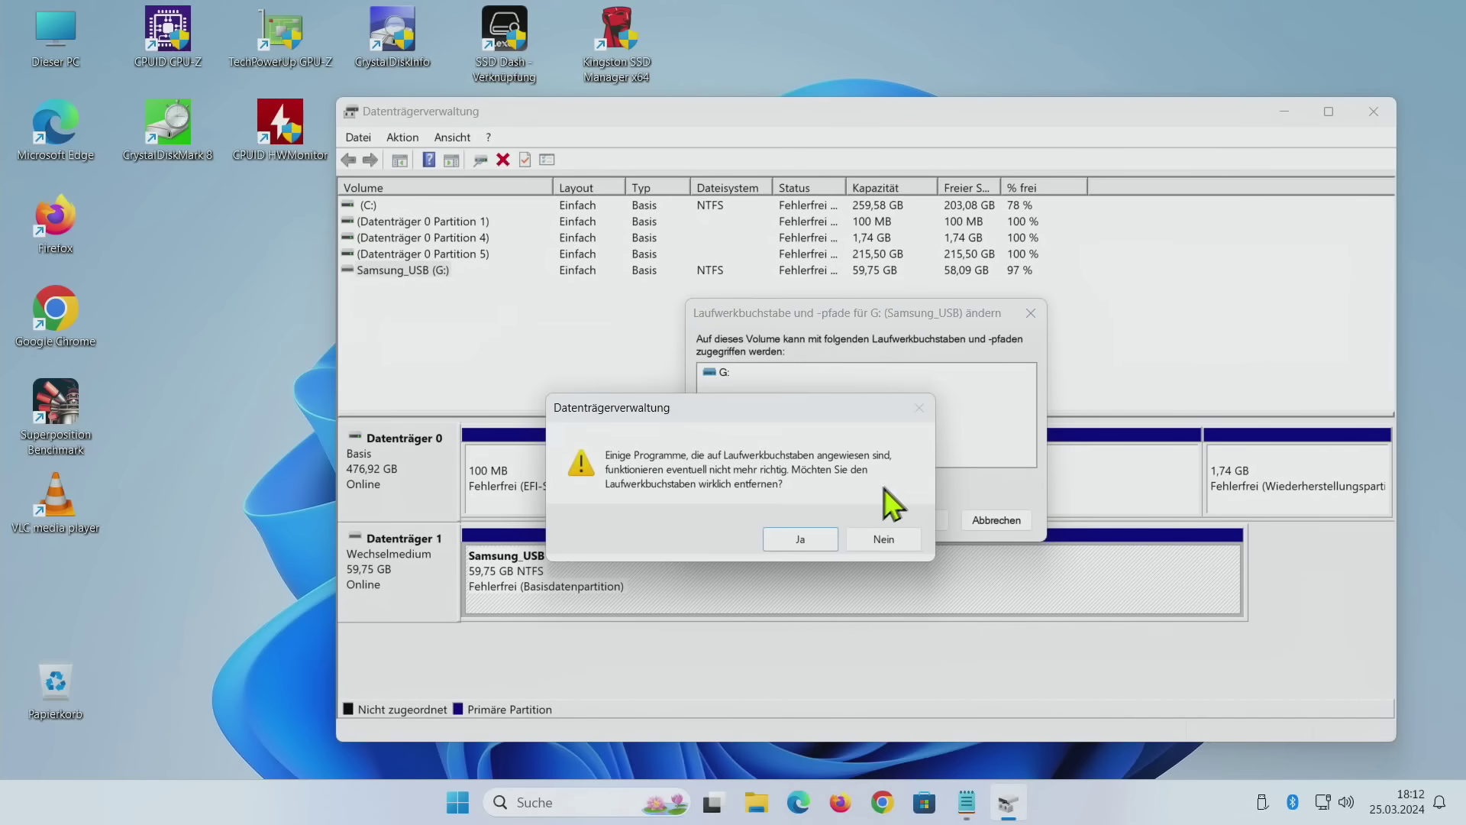
pyautogui.click(804, 539)
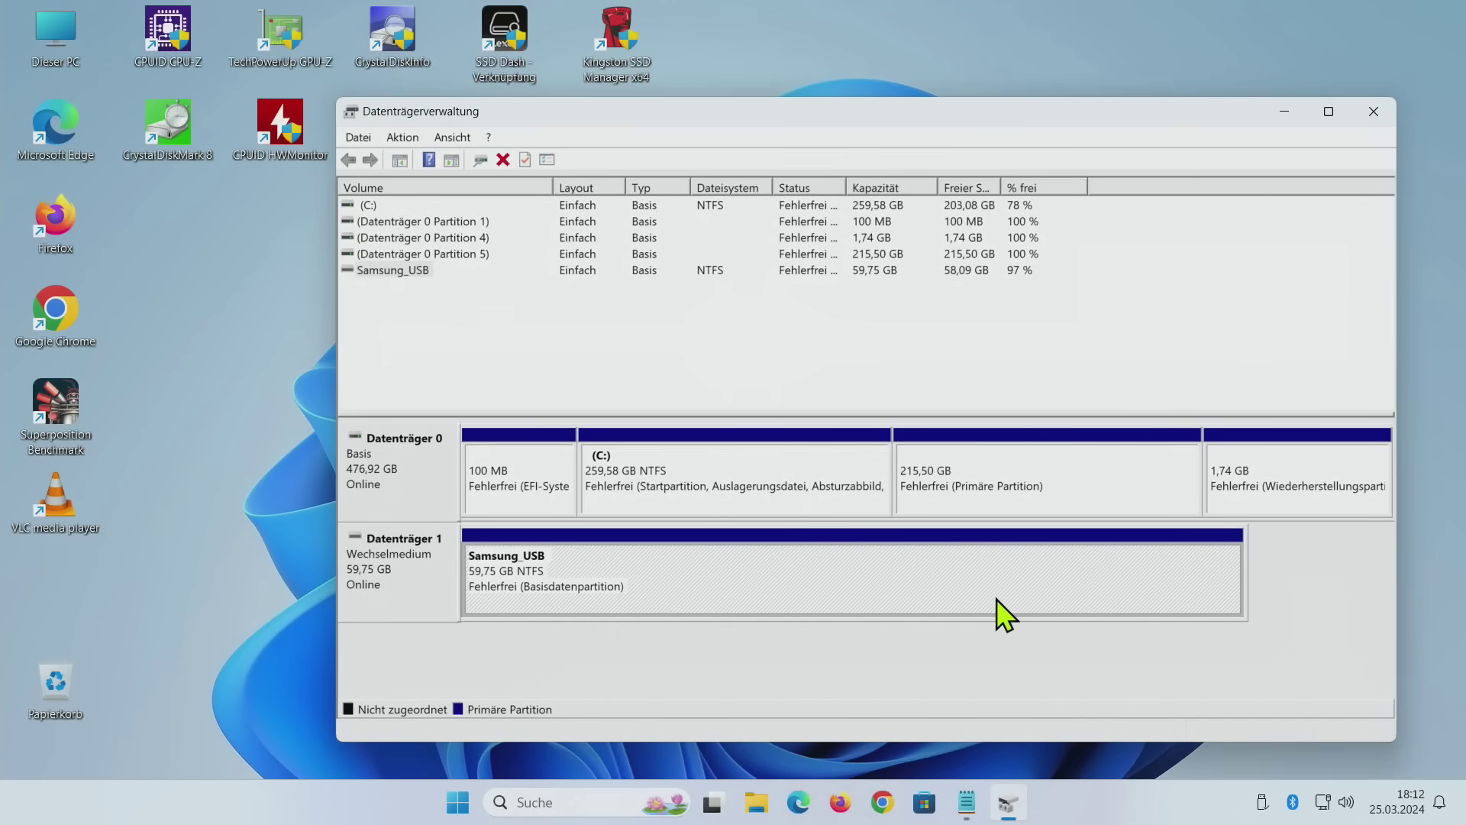
pyautogui.click(1262, 798)
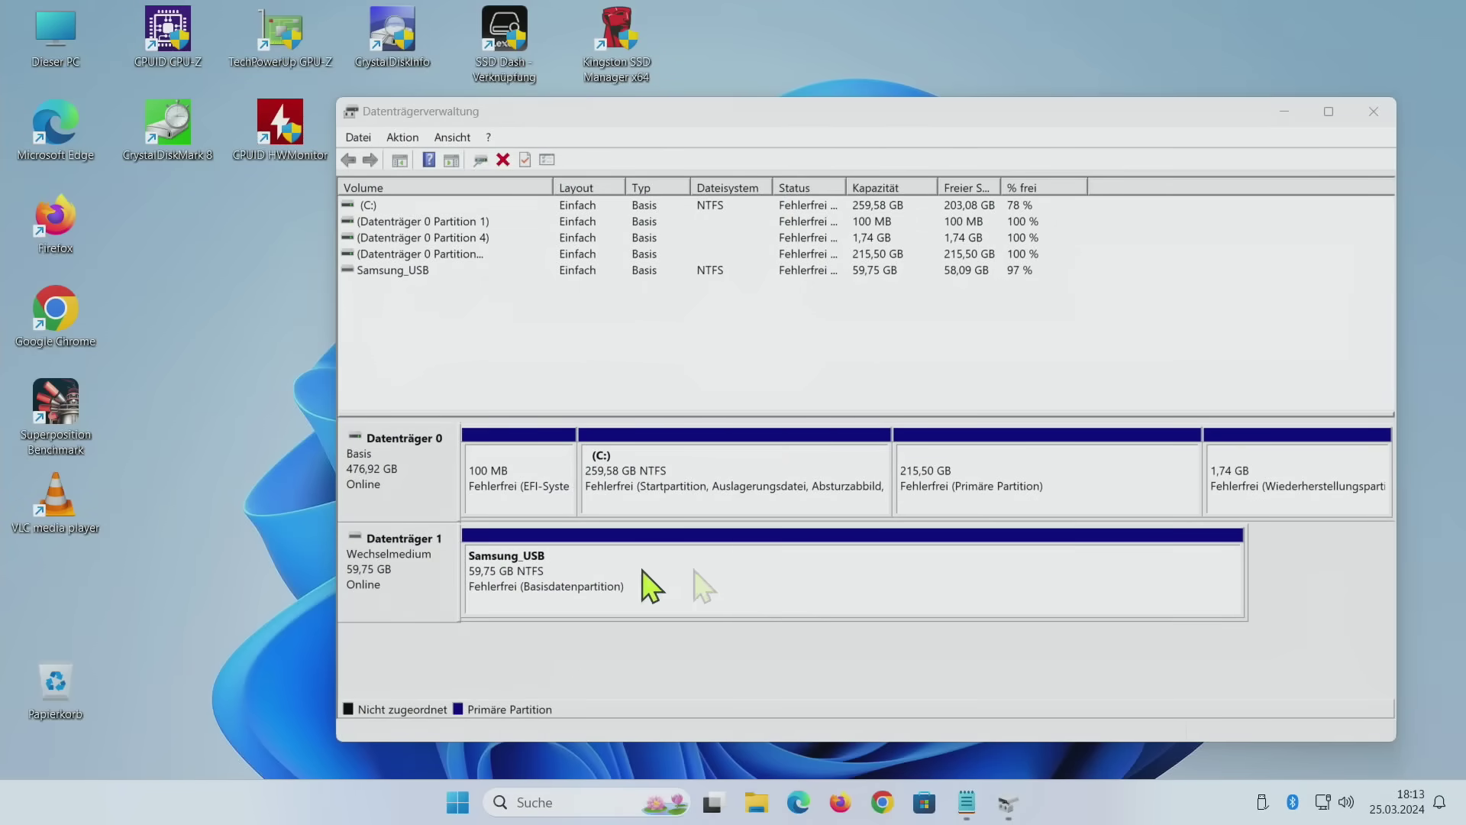
# Assign the drive letter D to the Samsung_USB volume on Datenträger 1
pyautogui.rightClick(603, 569)
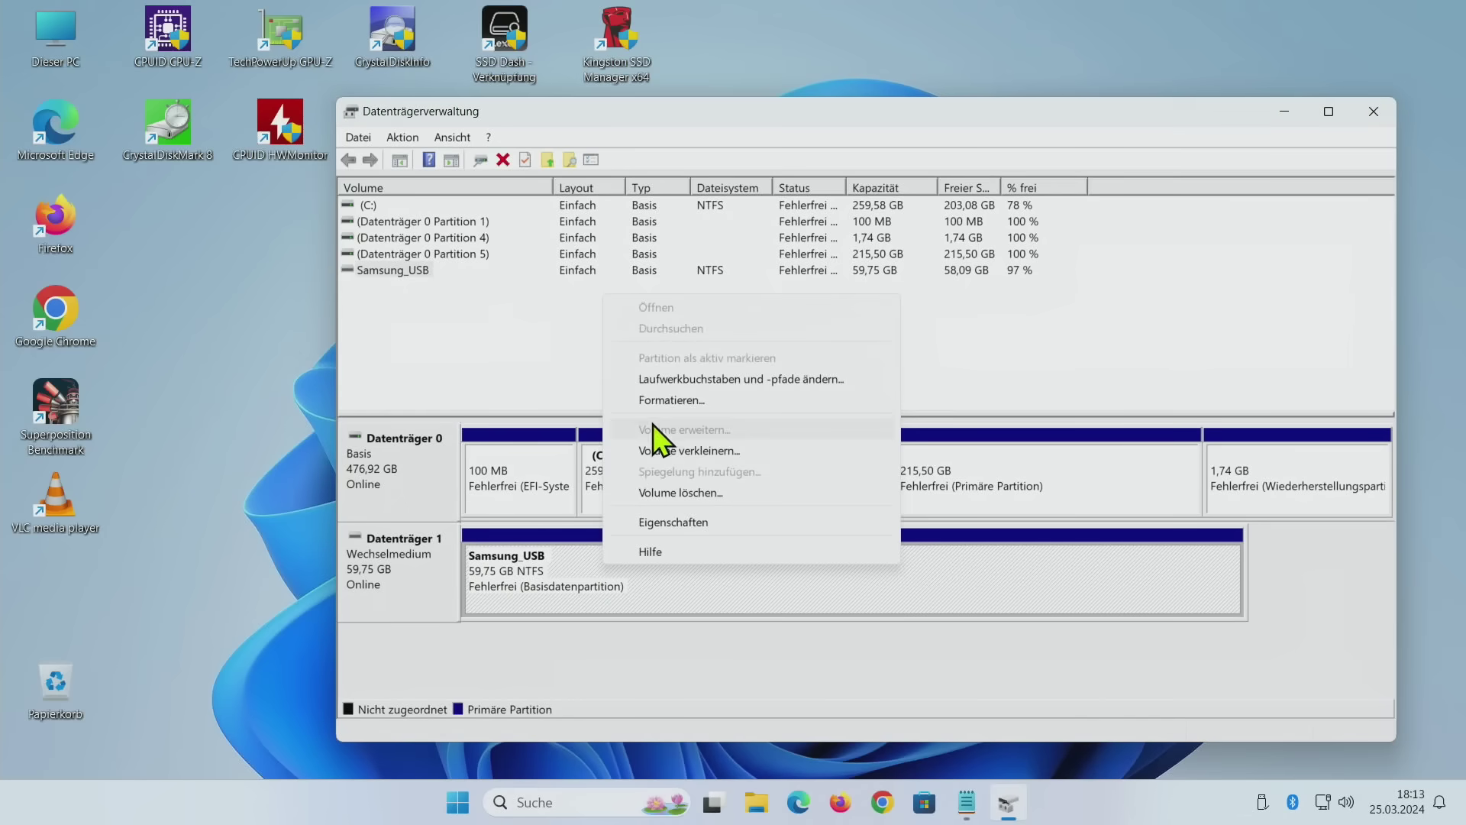
pyautogui.click(690, 379)
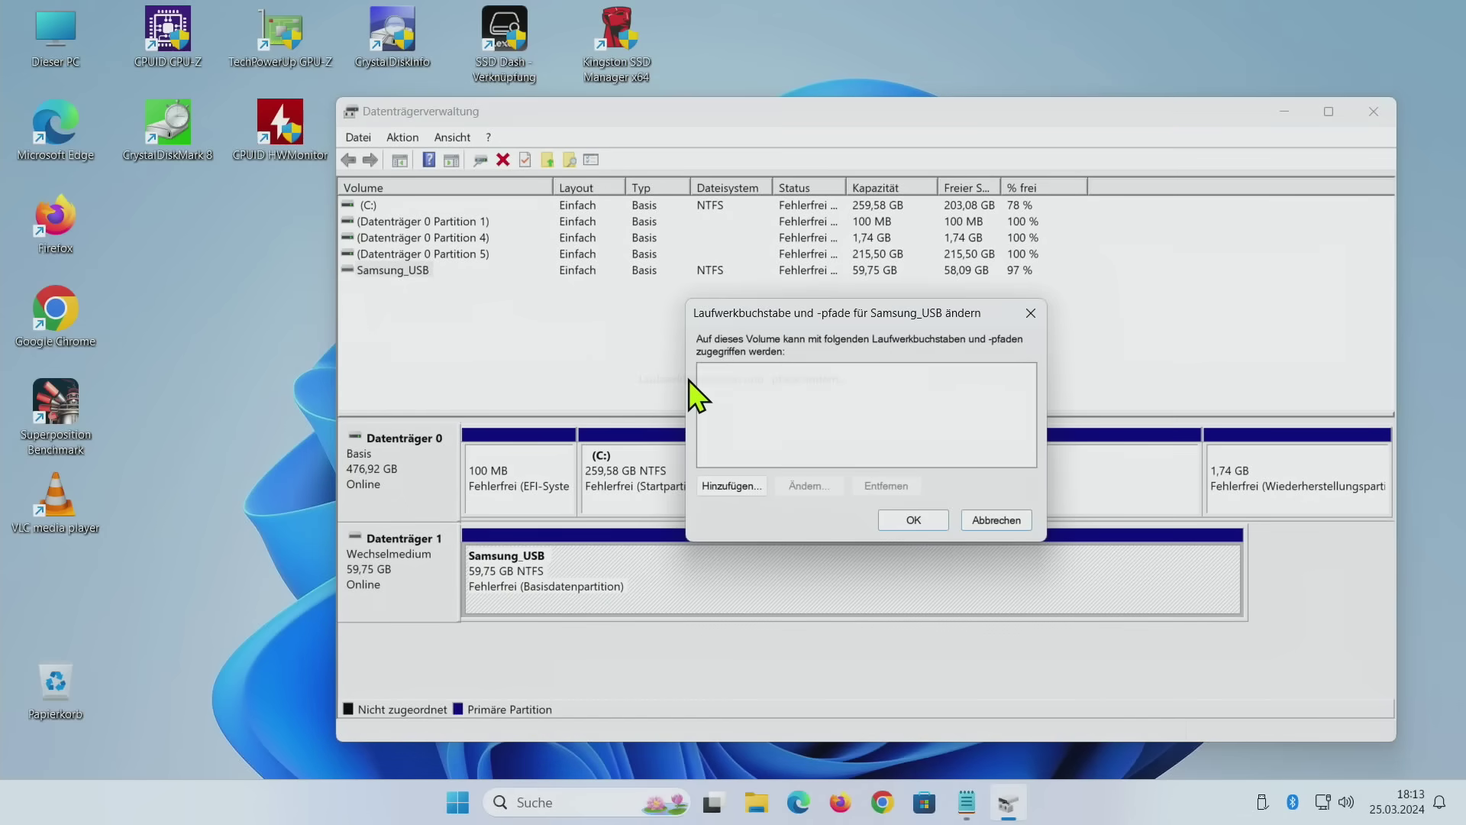
pyautogui.click(728, 485)
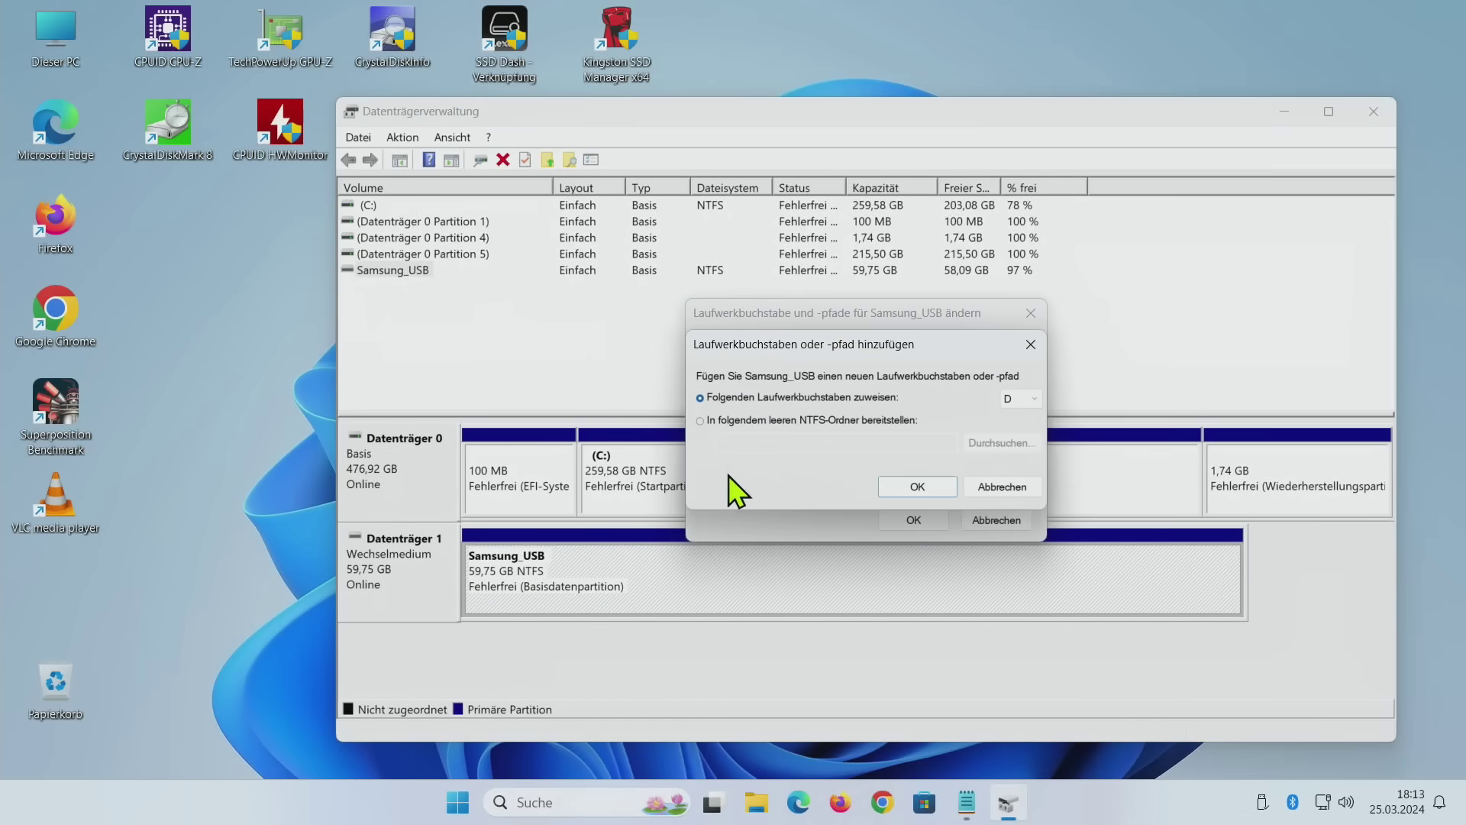
pyautogui.click(913, 490)
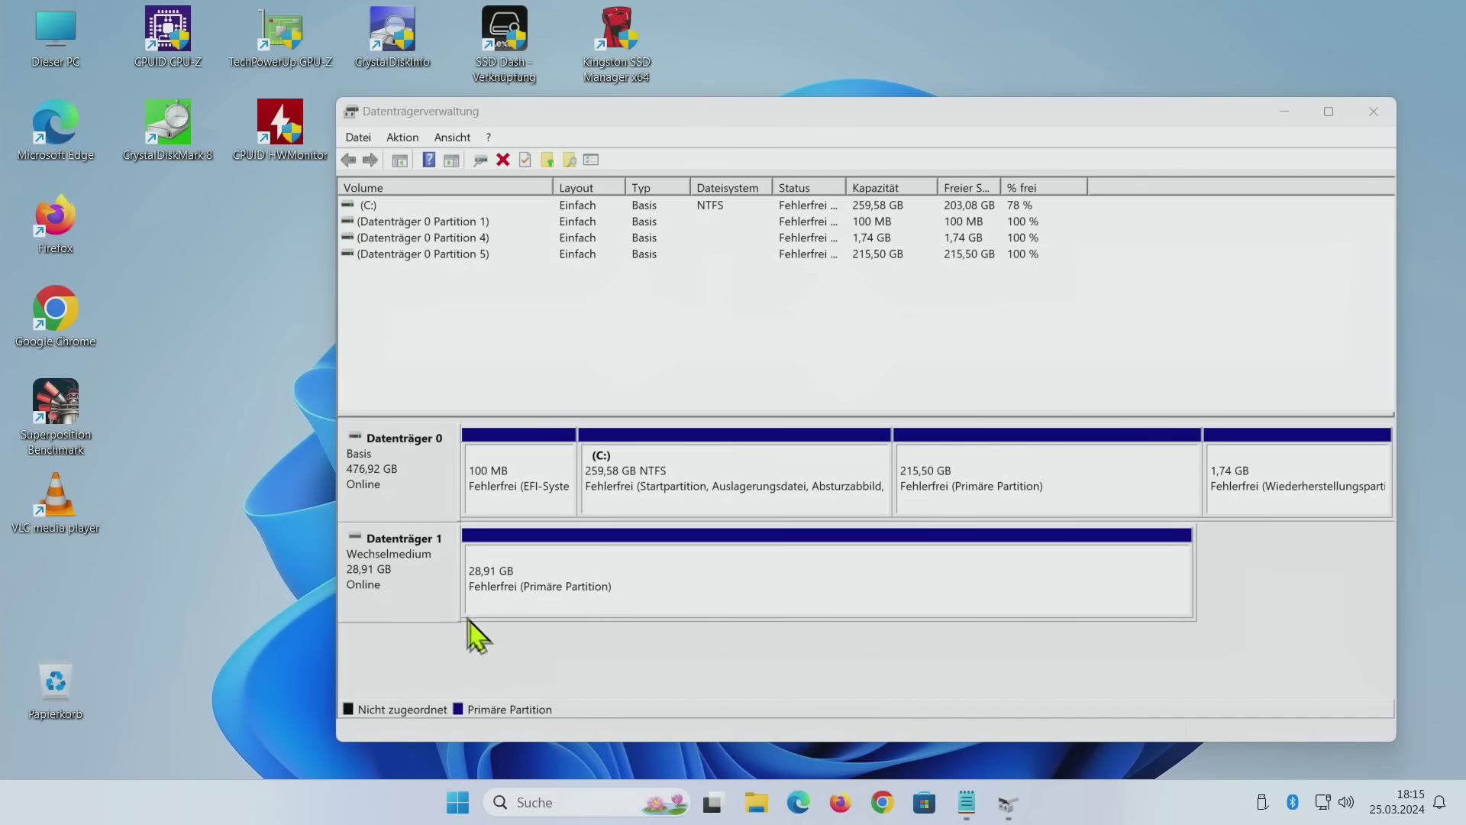
# Check the drives listed under Dieser PC in File Explorer, then minimize it to return to the Datenträgerverwaltung
pyautogui.click(757, 803)
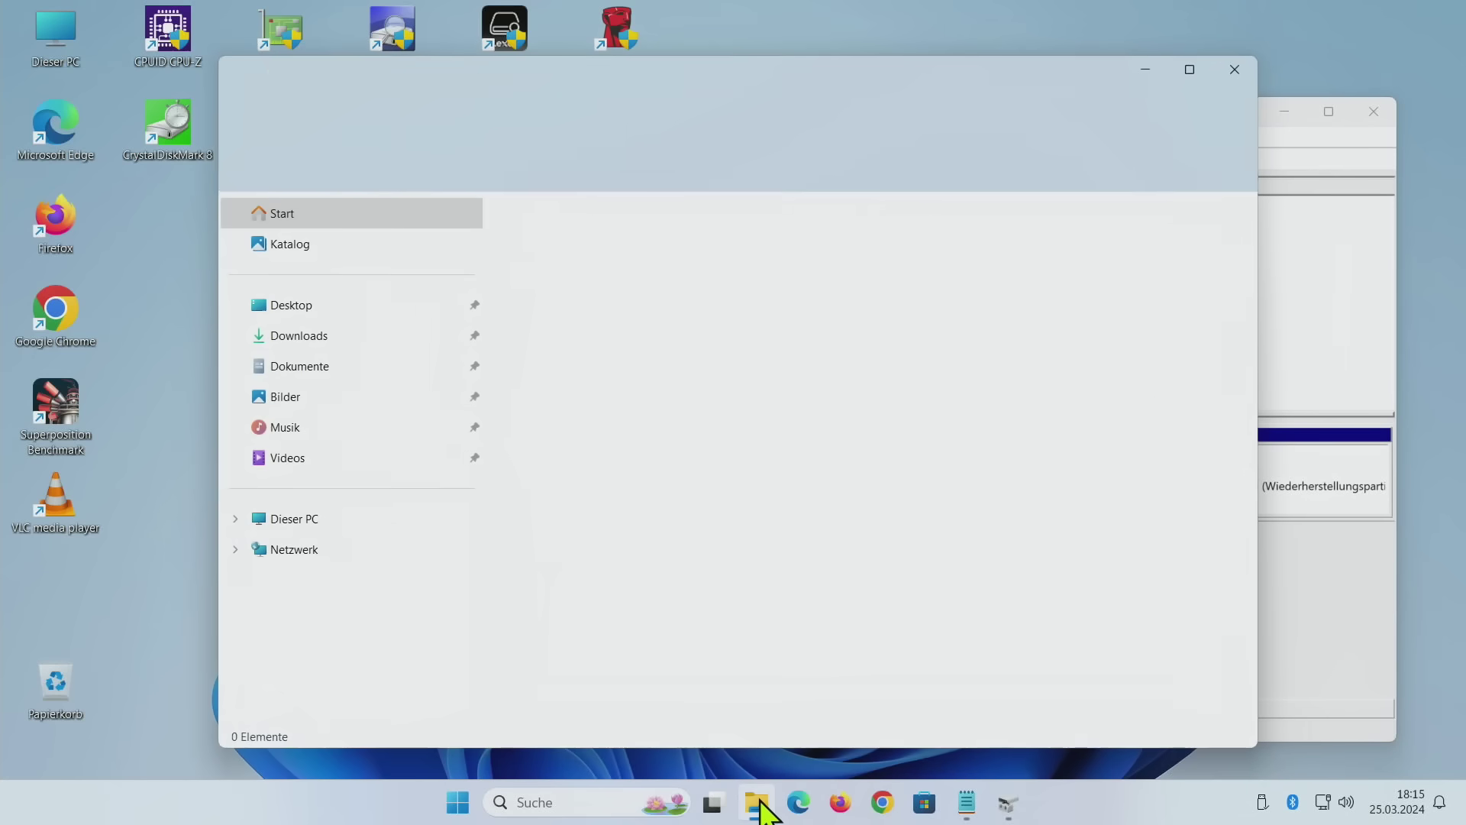
pyautogui.click(377, 524)
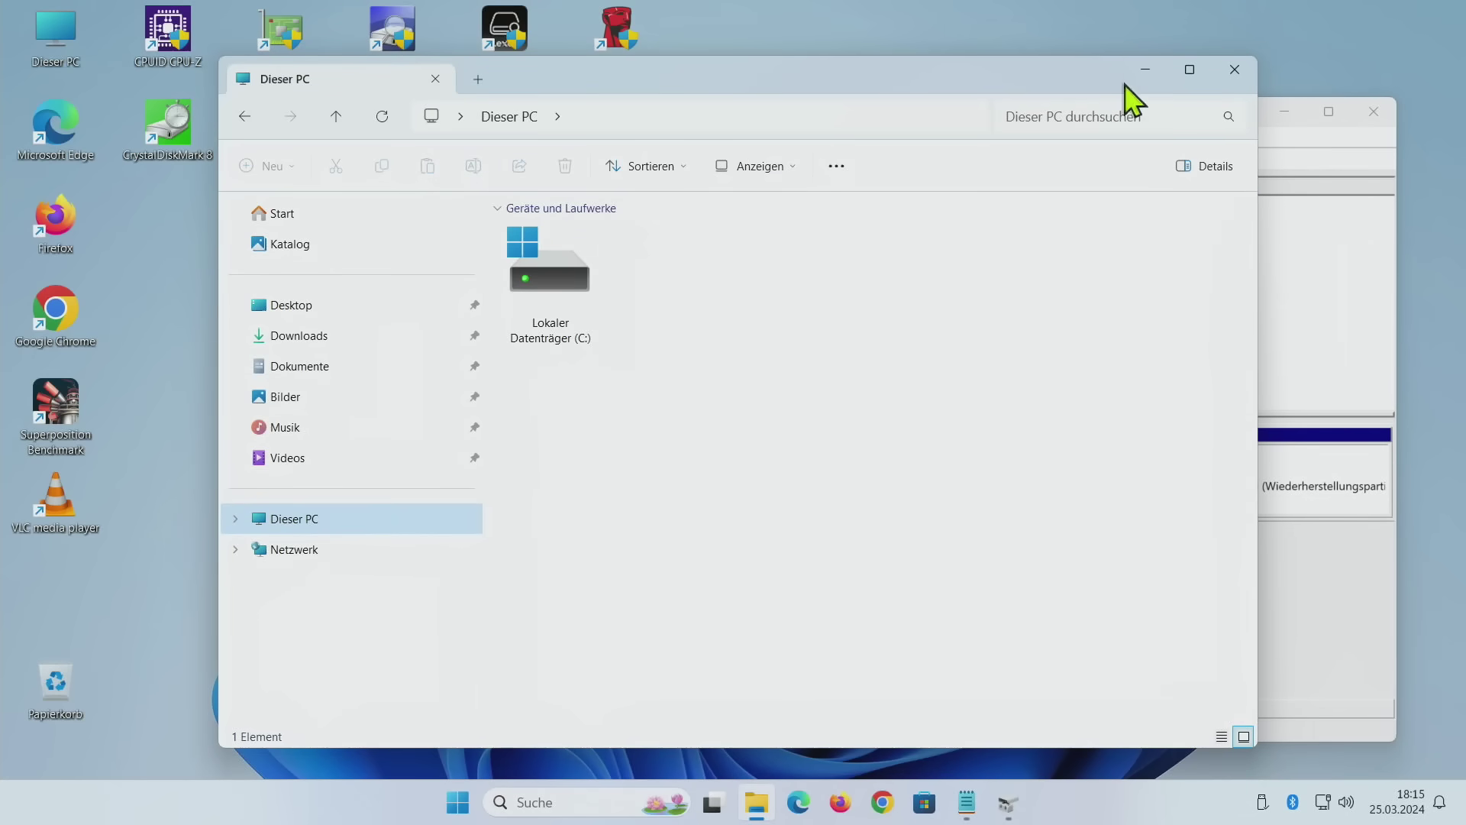
pyautogui.click(1147, 70)
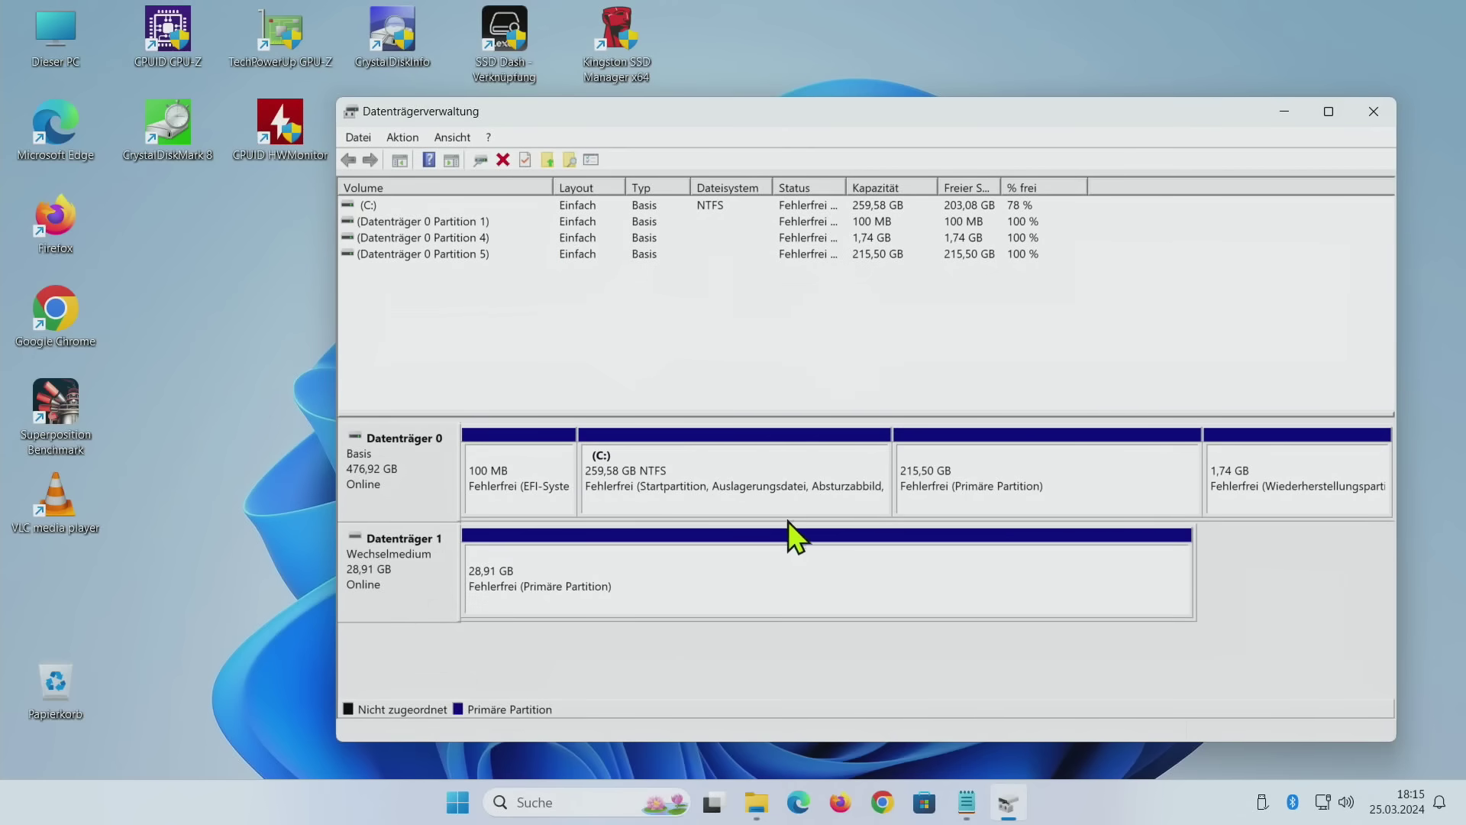
# Check which operations are available for the 28,91 GB primary partition on Datenträger 1
pyautogui.rightClick(707, 582)
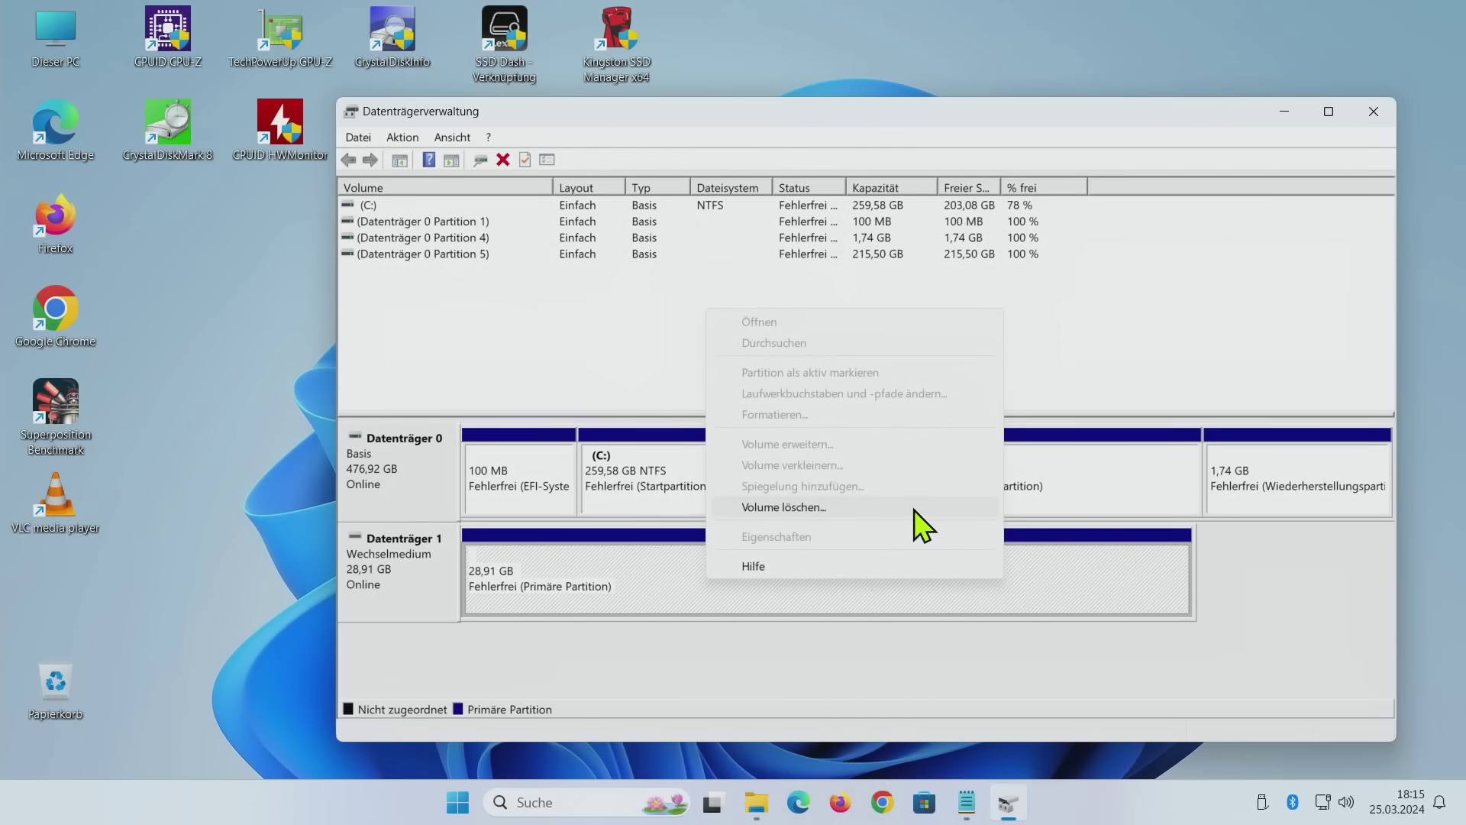
pyautogui.click(835, 657)
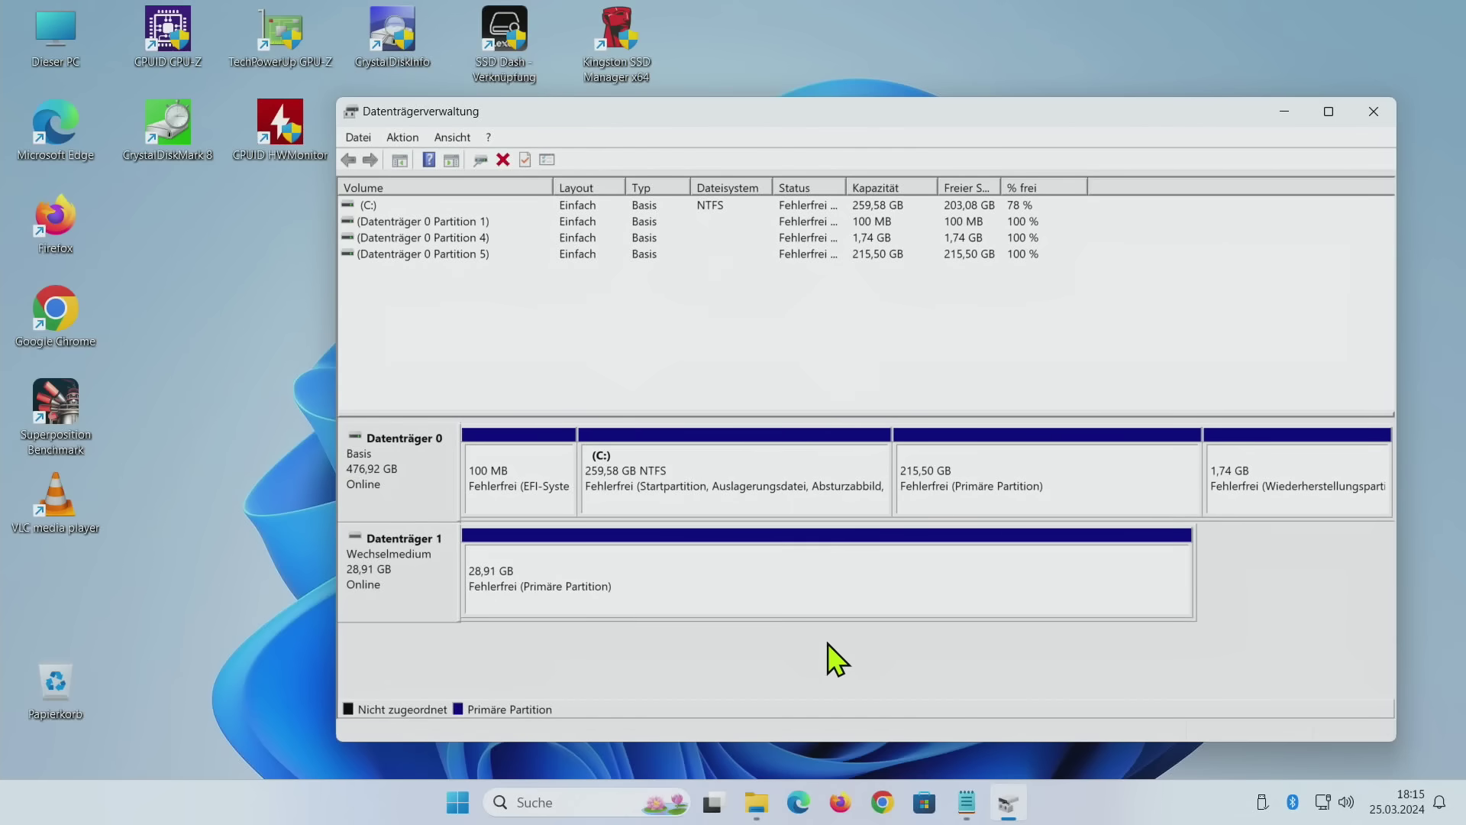
pyautogui.click(810, 582)
pyautogui.rightClick(770, 574)
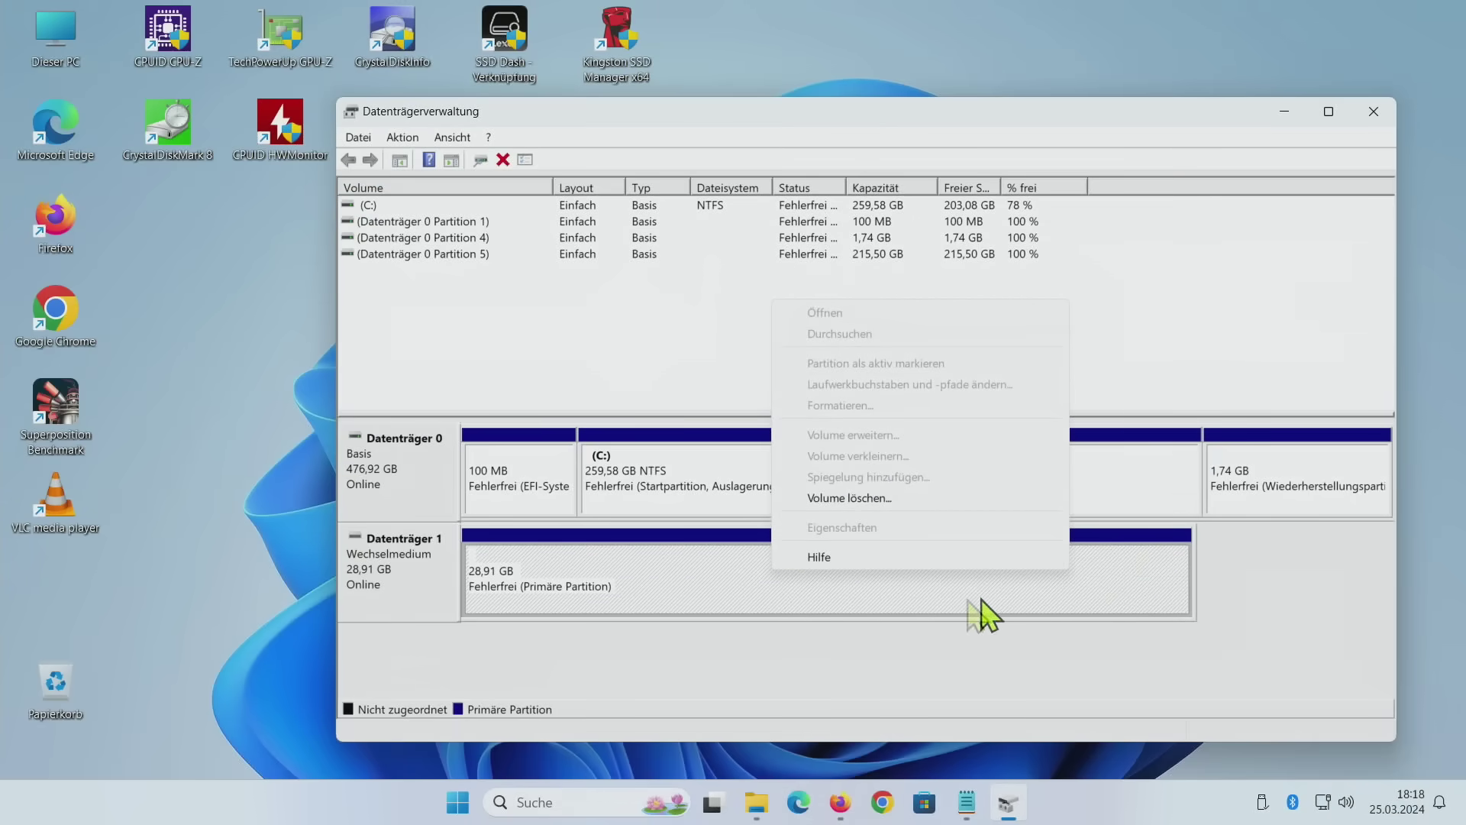
pyautogui.click(1138, 600)
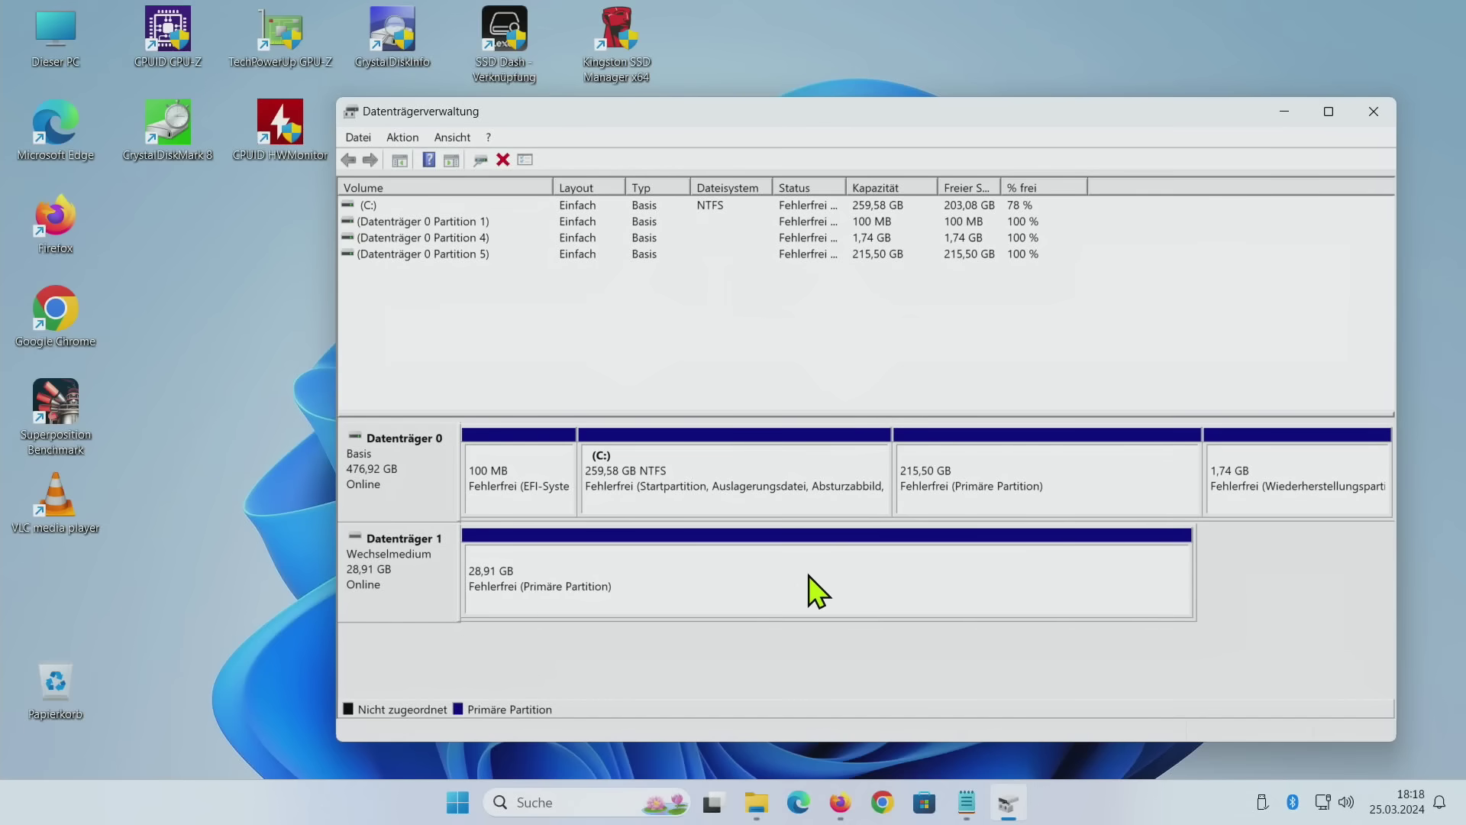
pyautogui.rightClick(883, 588)
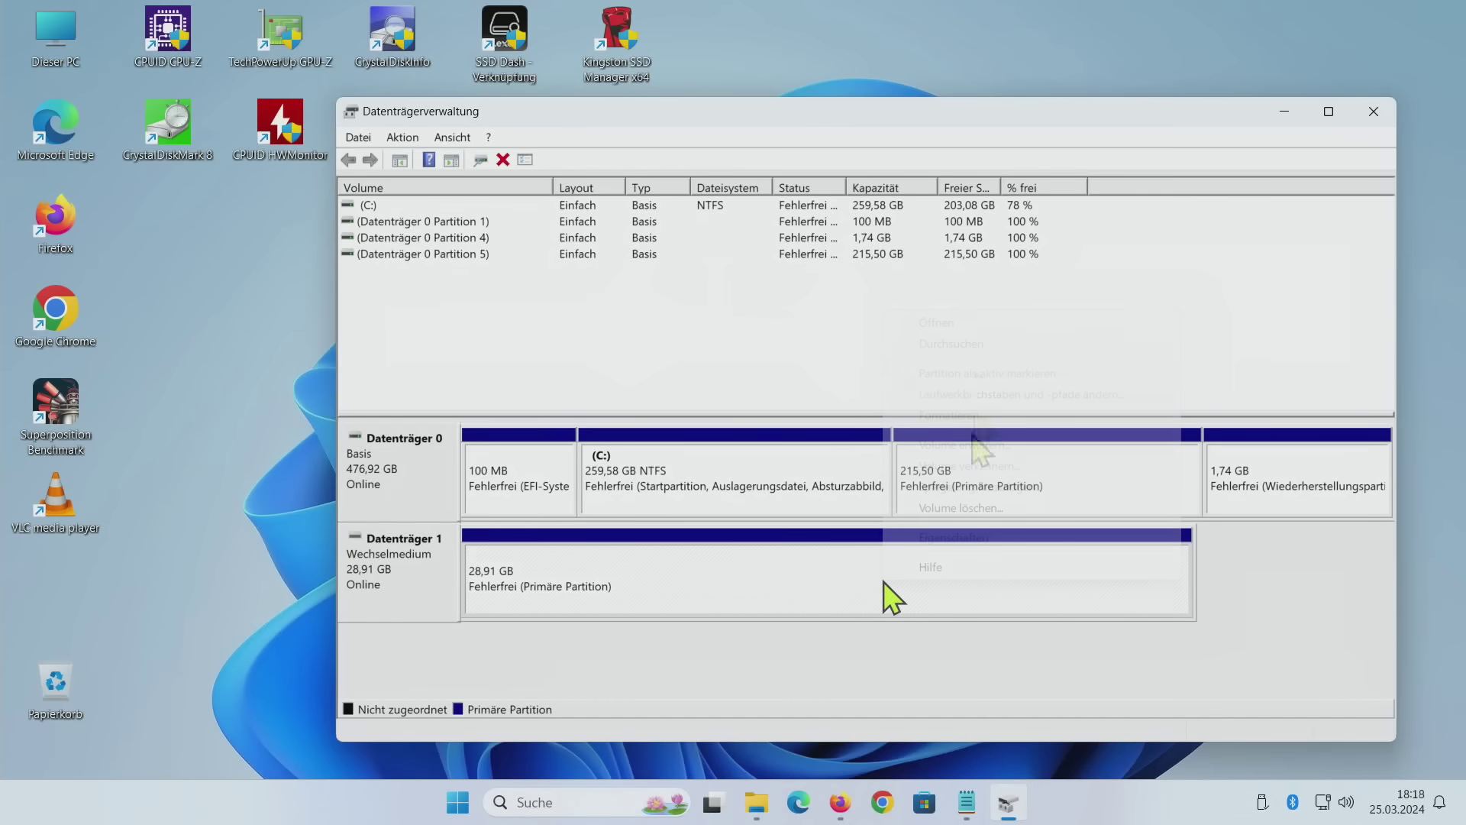
# Try to change the drive letters and paths of Datenträger 1 through the disk itself
pyautogui.rightClick(405, 582)
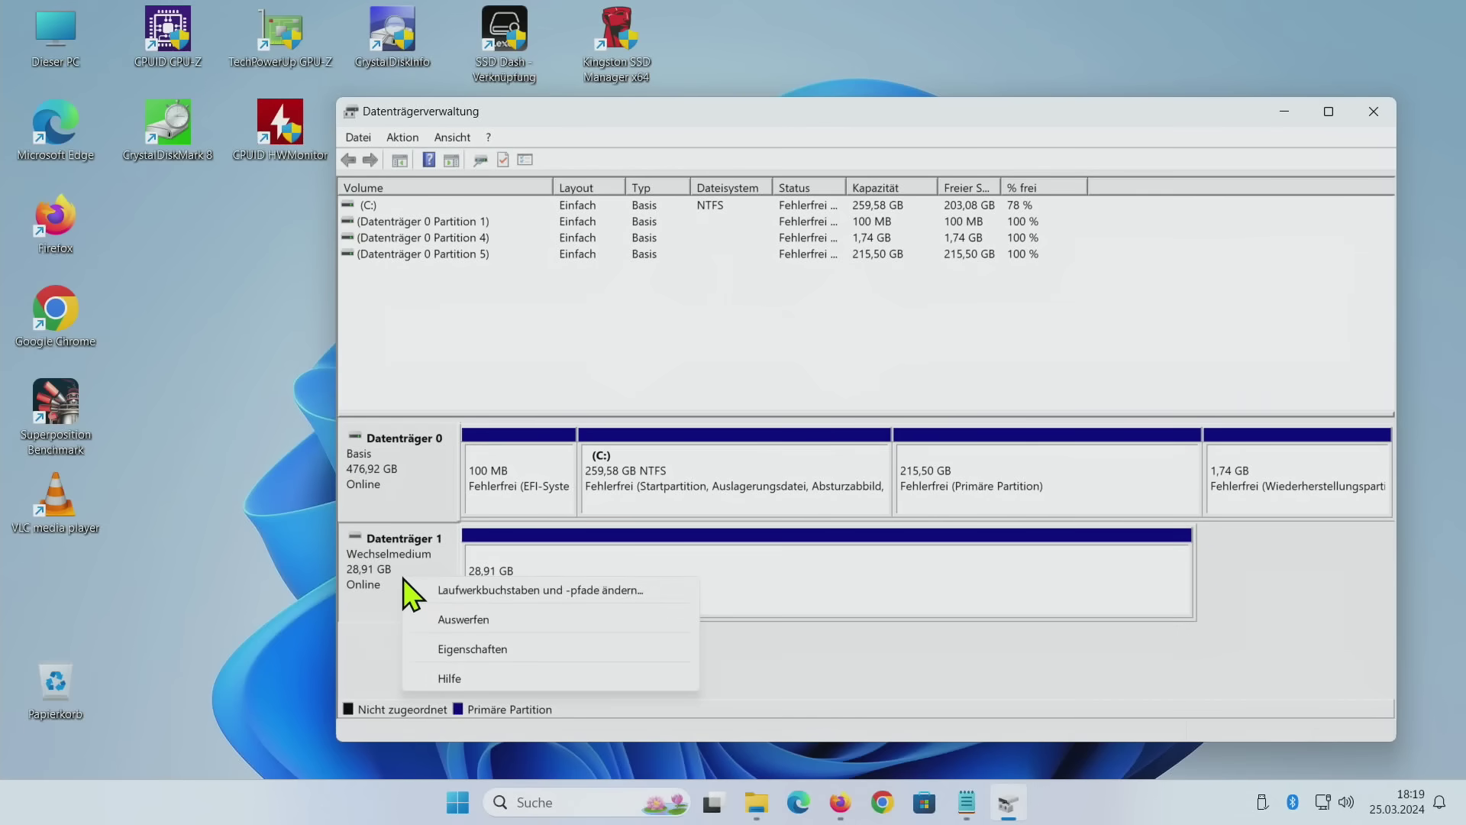
pyautogui.click(617, 588)
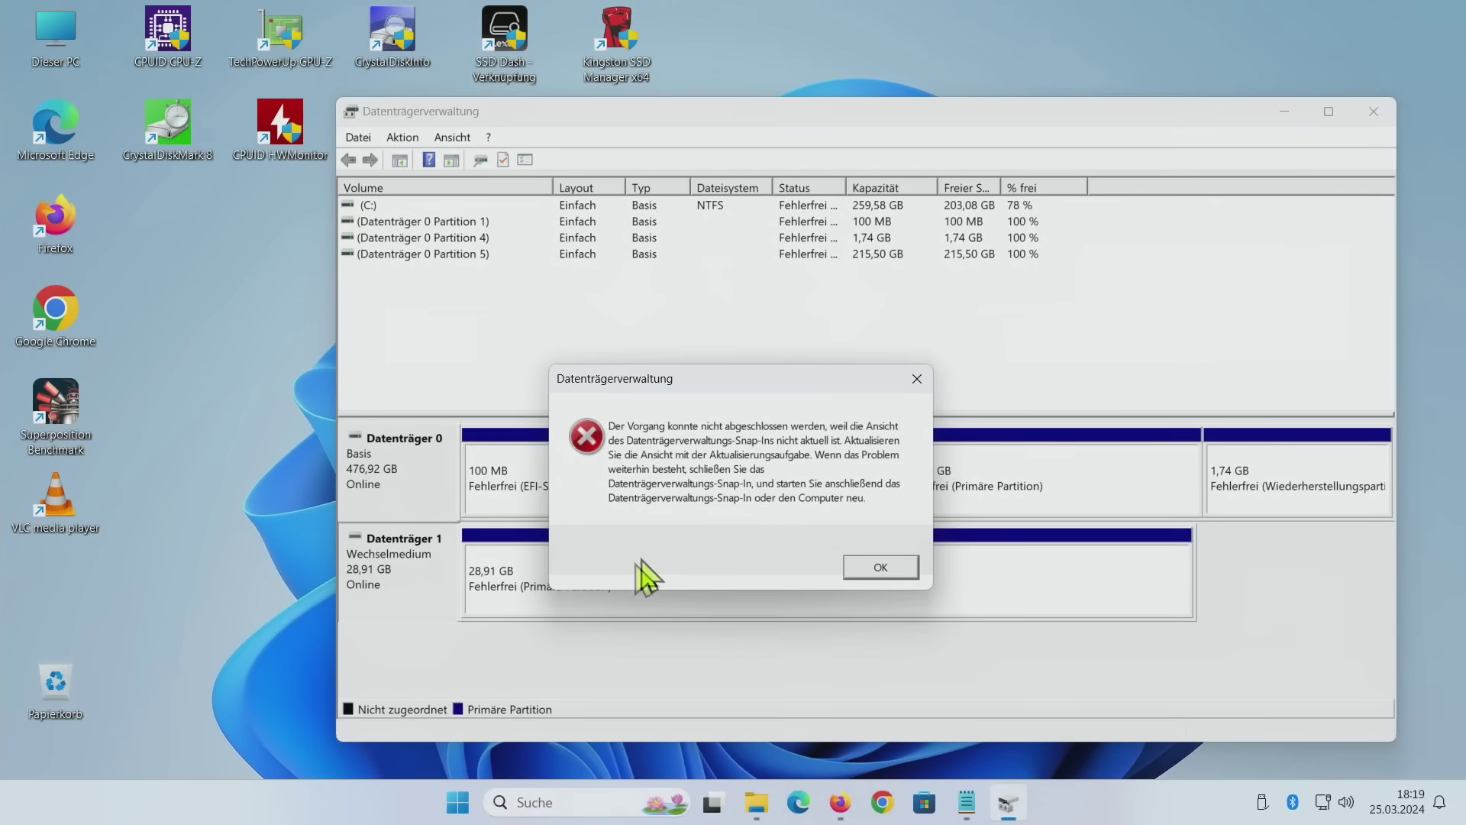
pyautogui.click(915, 381)
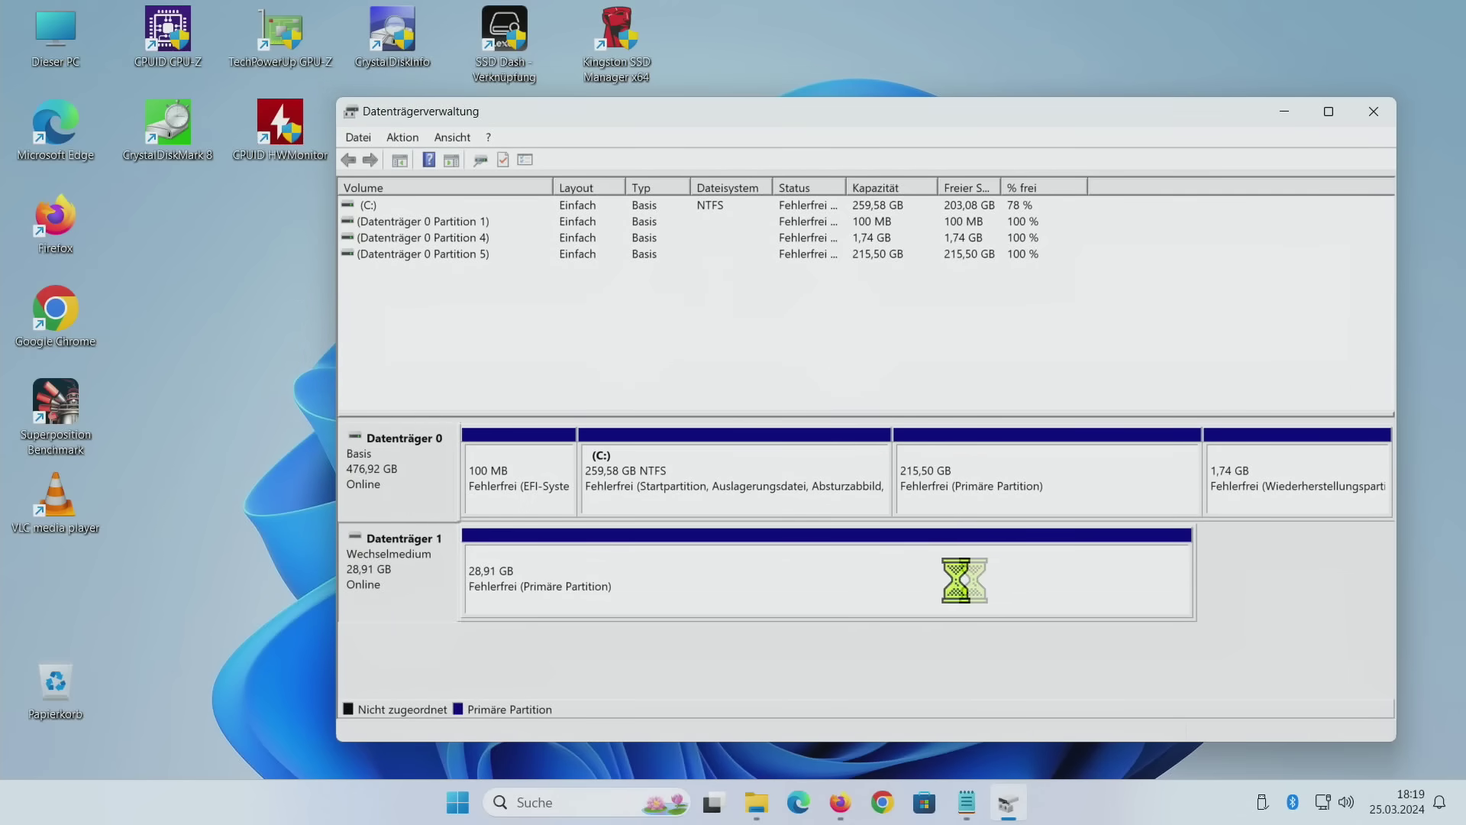
# Safely eject the 28,91 GB USB stick and go back to the Datenträgerverwaltung
pyautogui.click(1263, 803)
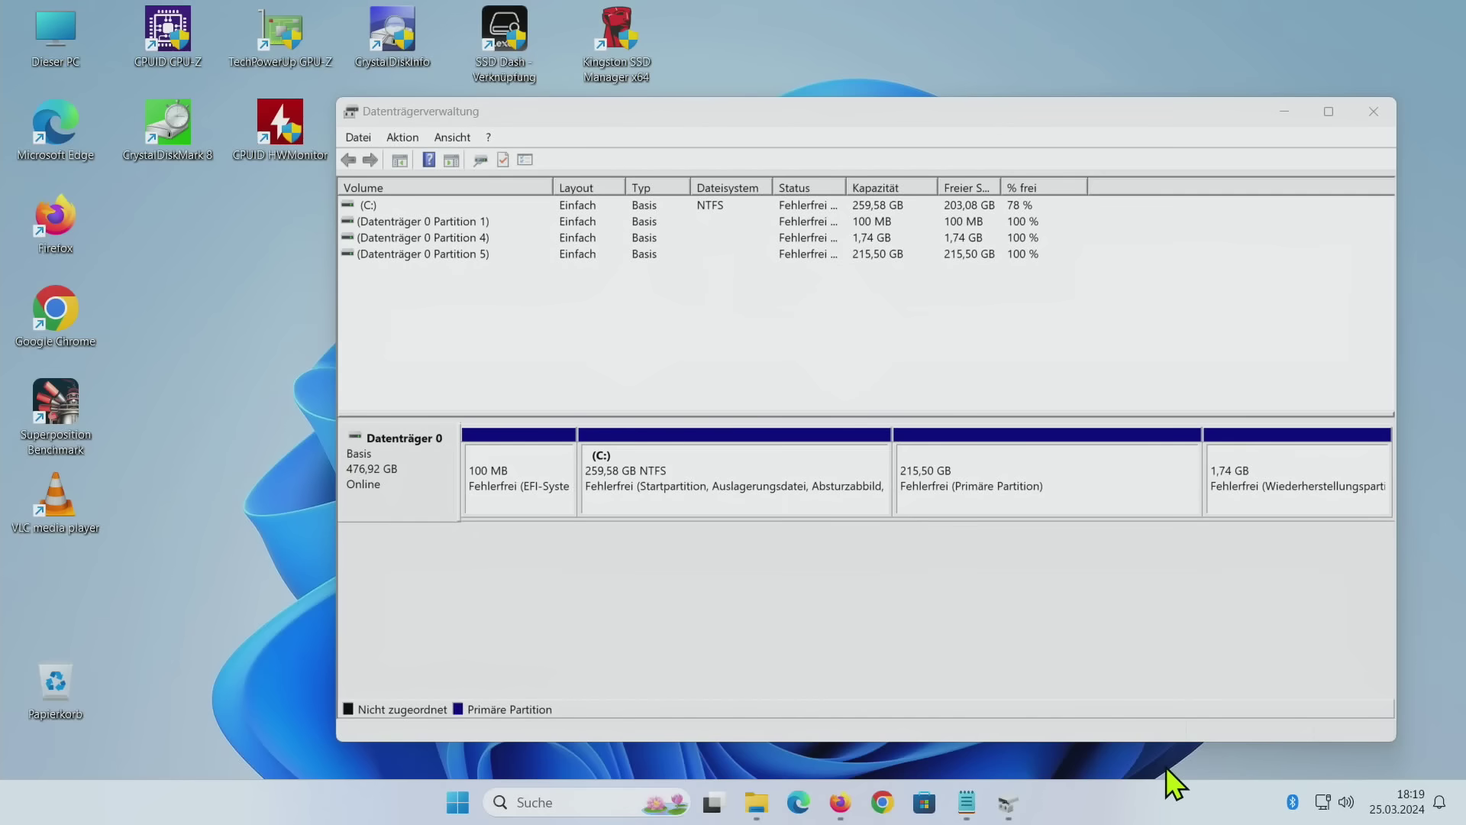
pyautogui.click(1211, 638)
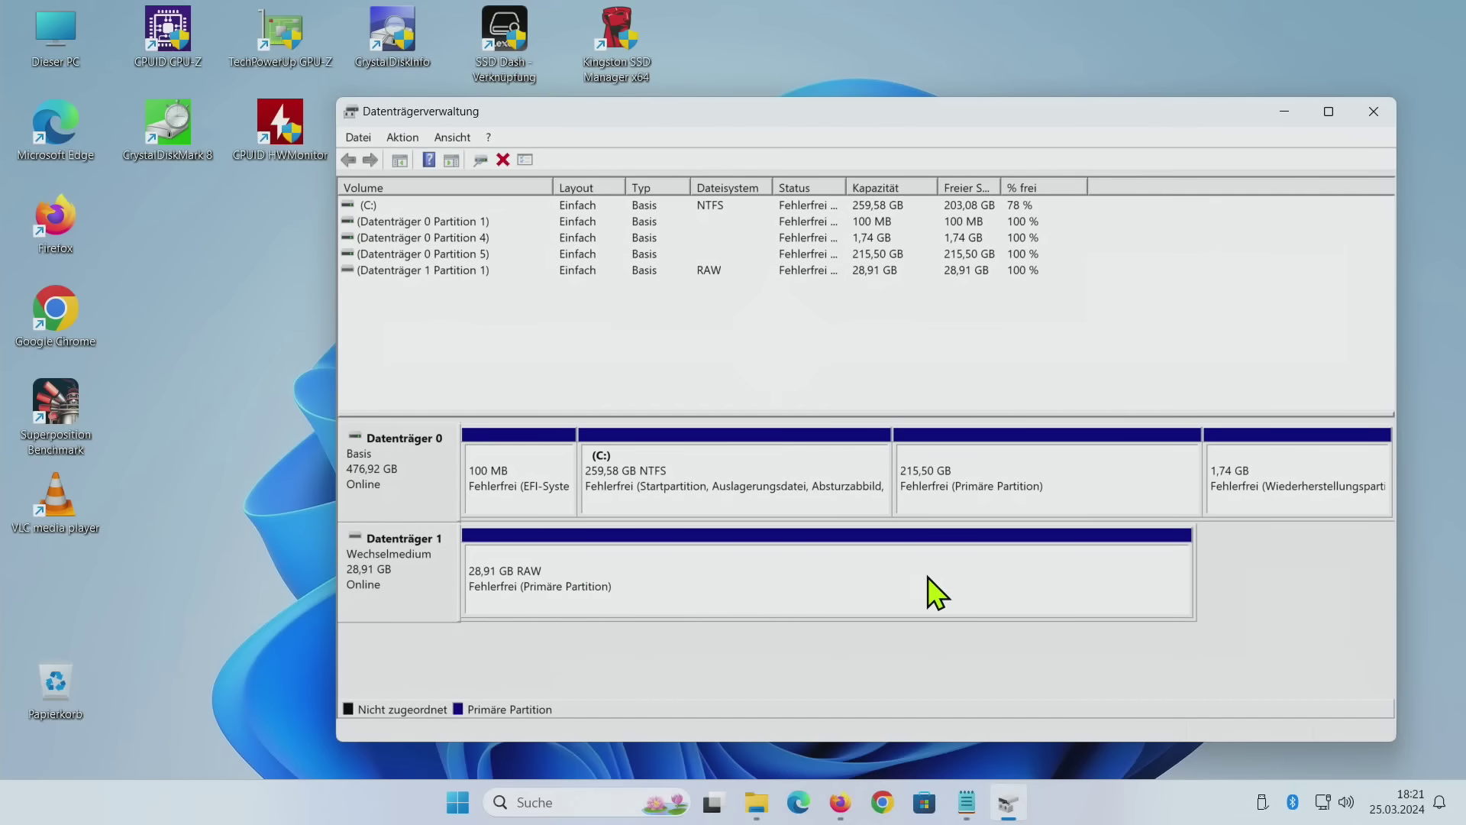
# Try to change the drive letters and paths of the 28,91 GB RAW partition on Datenträger 1
pyautogui.rightClick(882, 563)
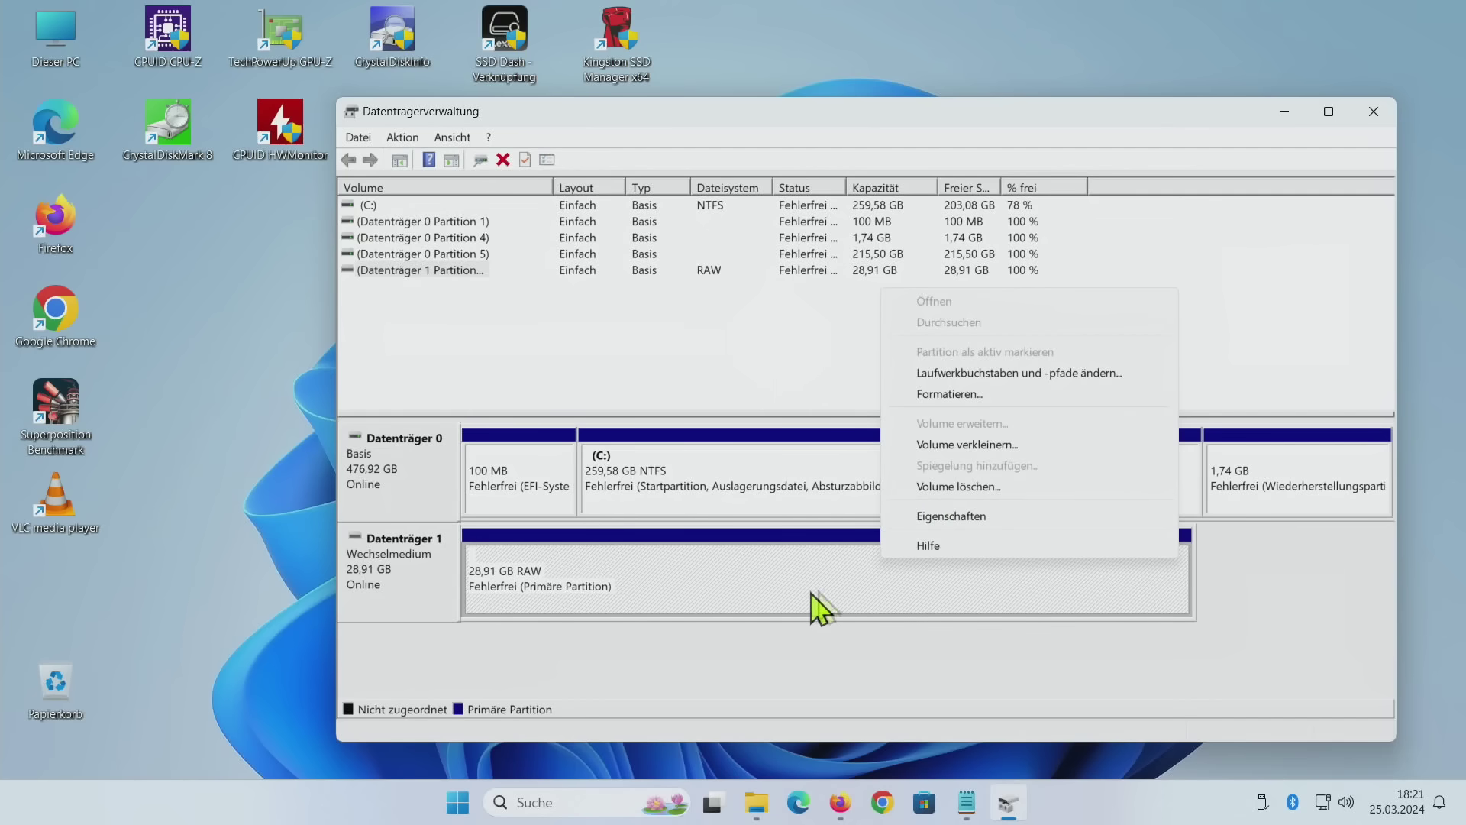
pyautogui.click(972, 374)
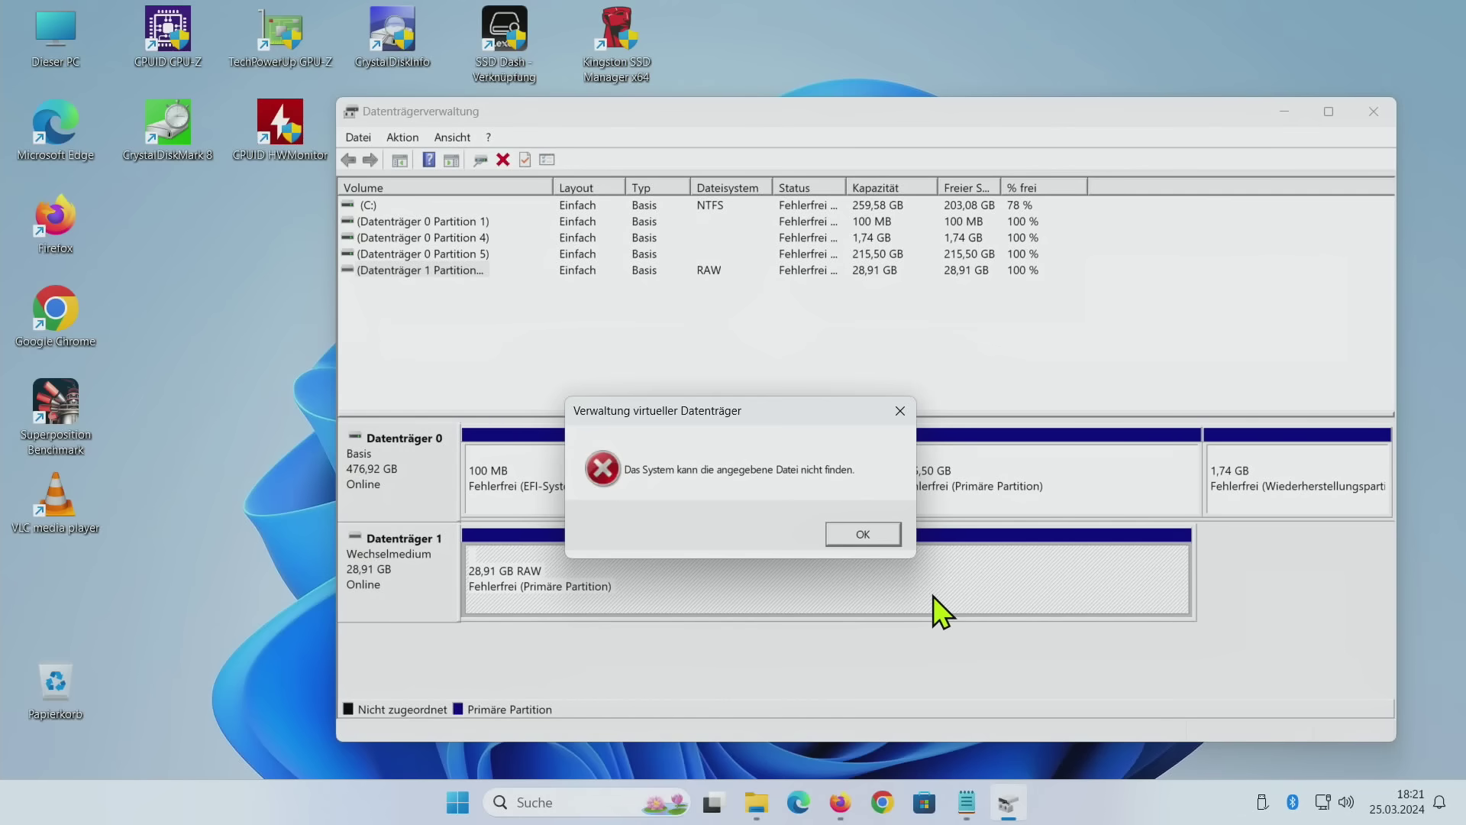
pyautogui.click(856, 533)
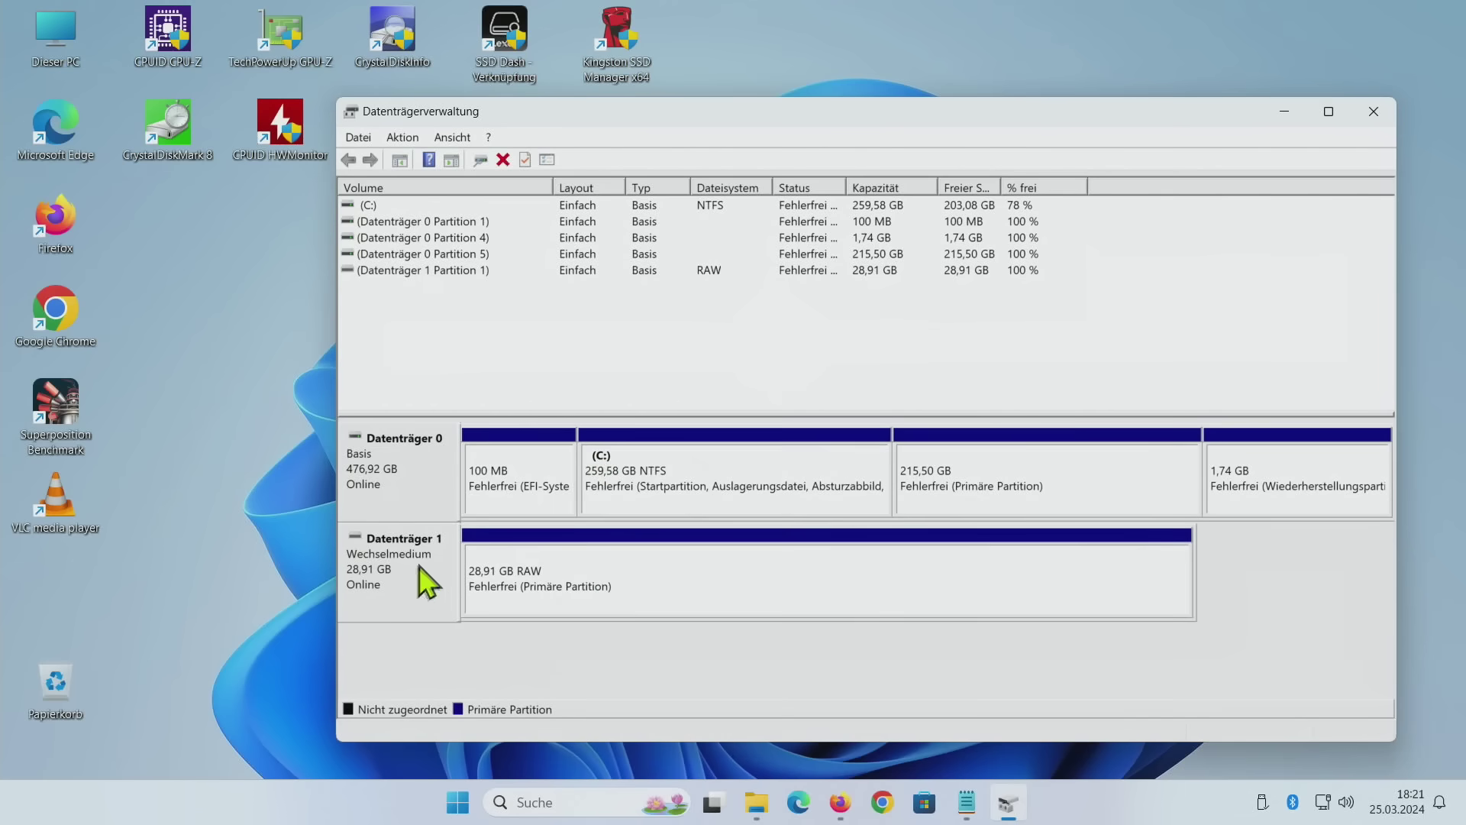
# Delete the 28,91 GB RAW volume on Datenträger 1 and accept the loss of its data
pyautogui.rightClick(735, 574)
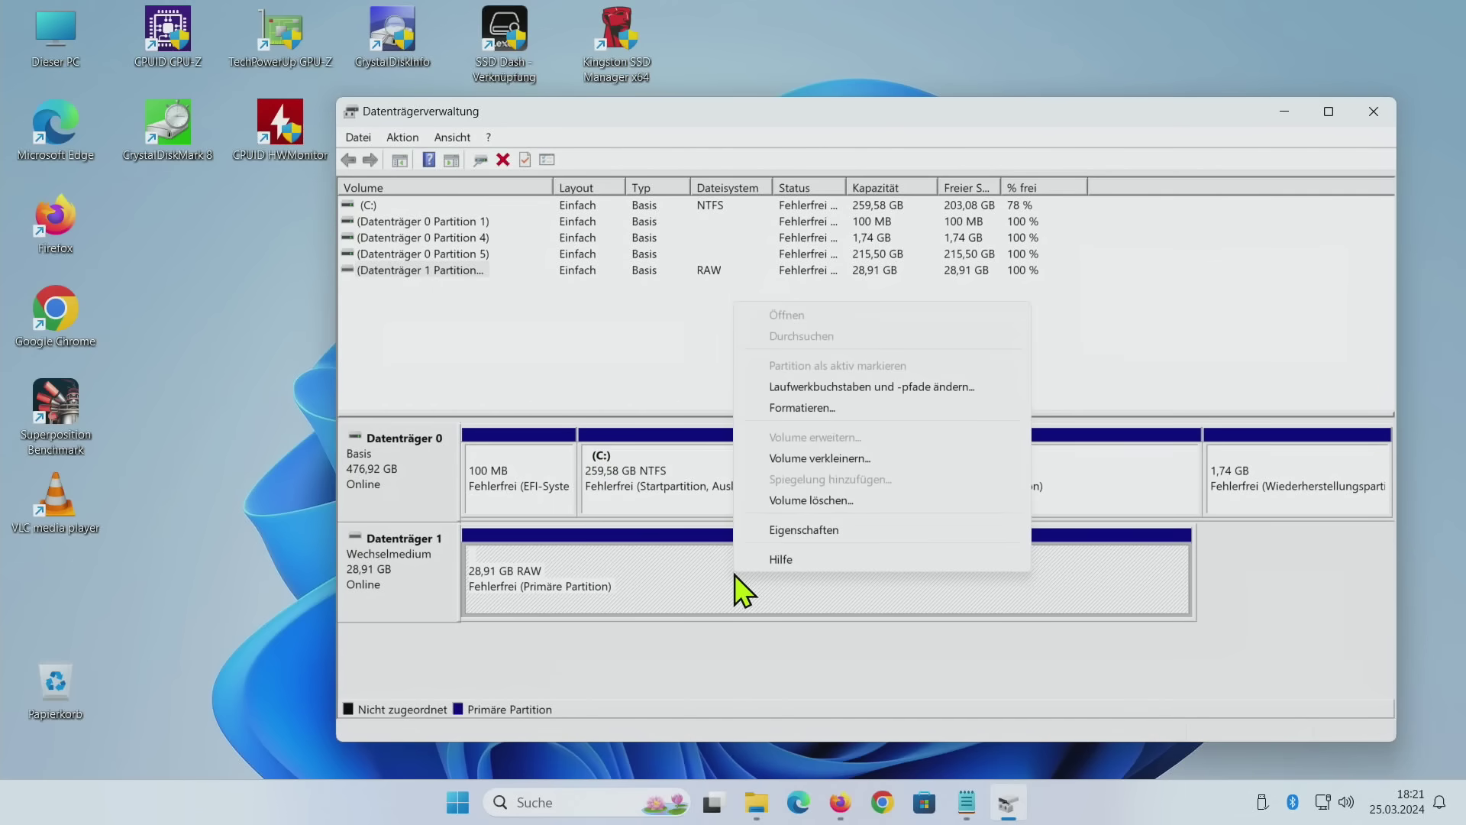
pyautogui.click(809, 501)
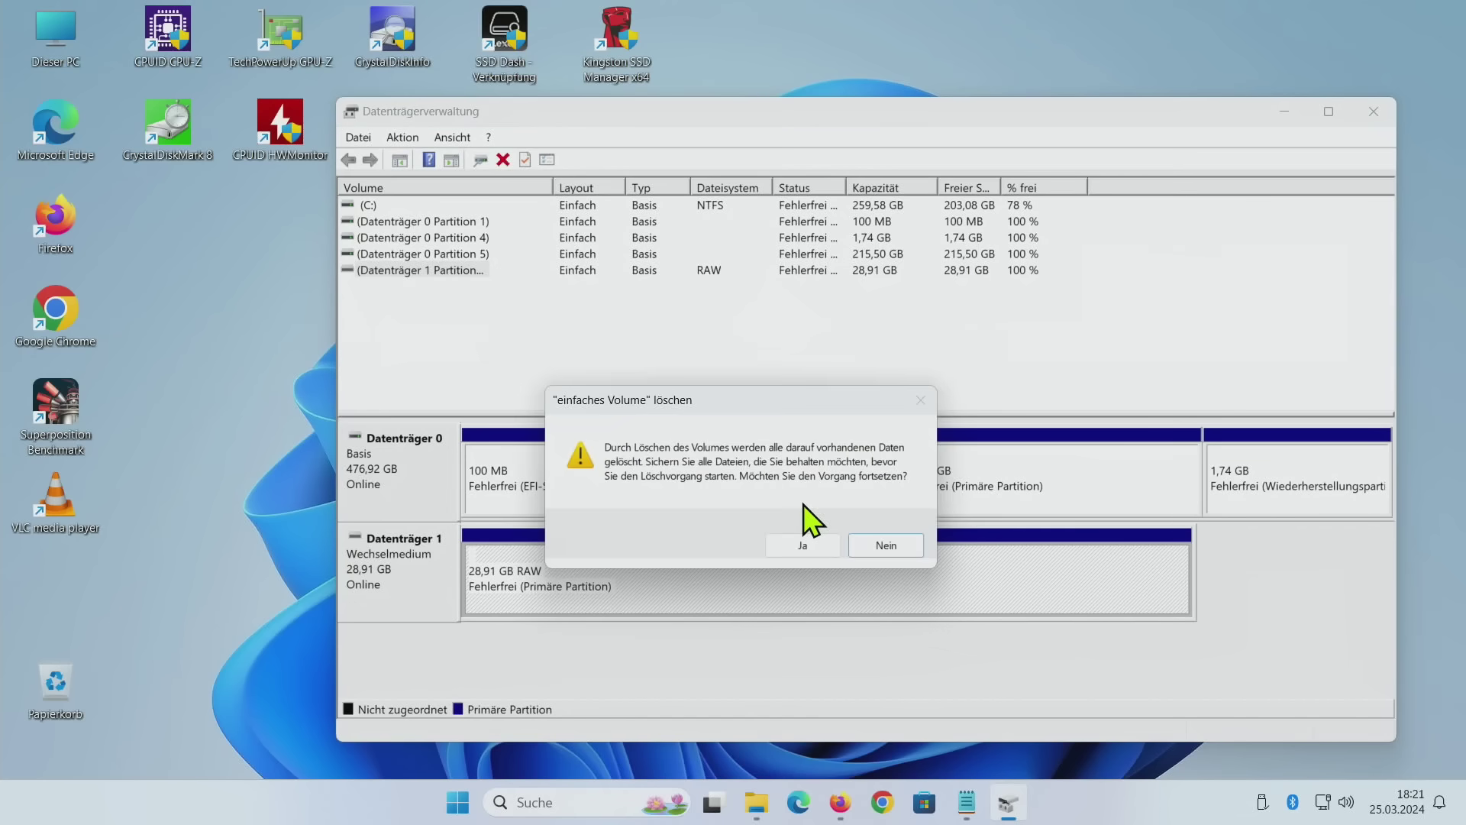
pyautogui.click(812, 548)
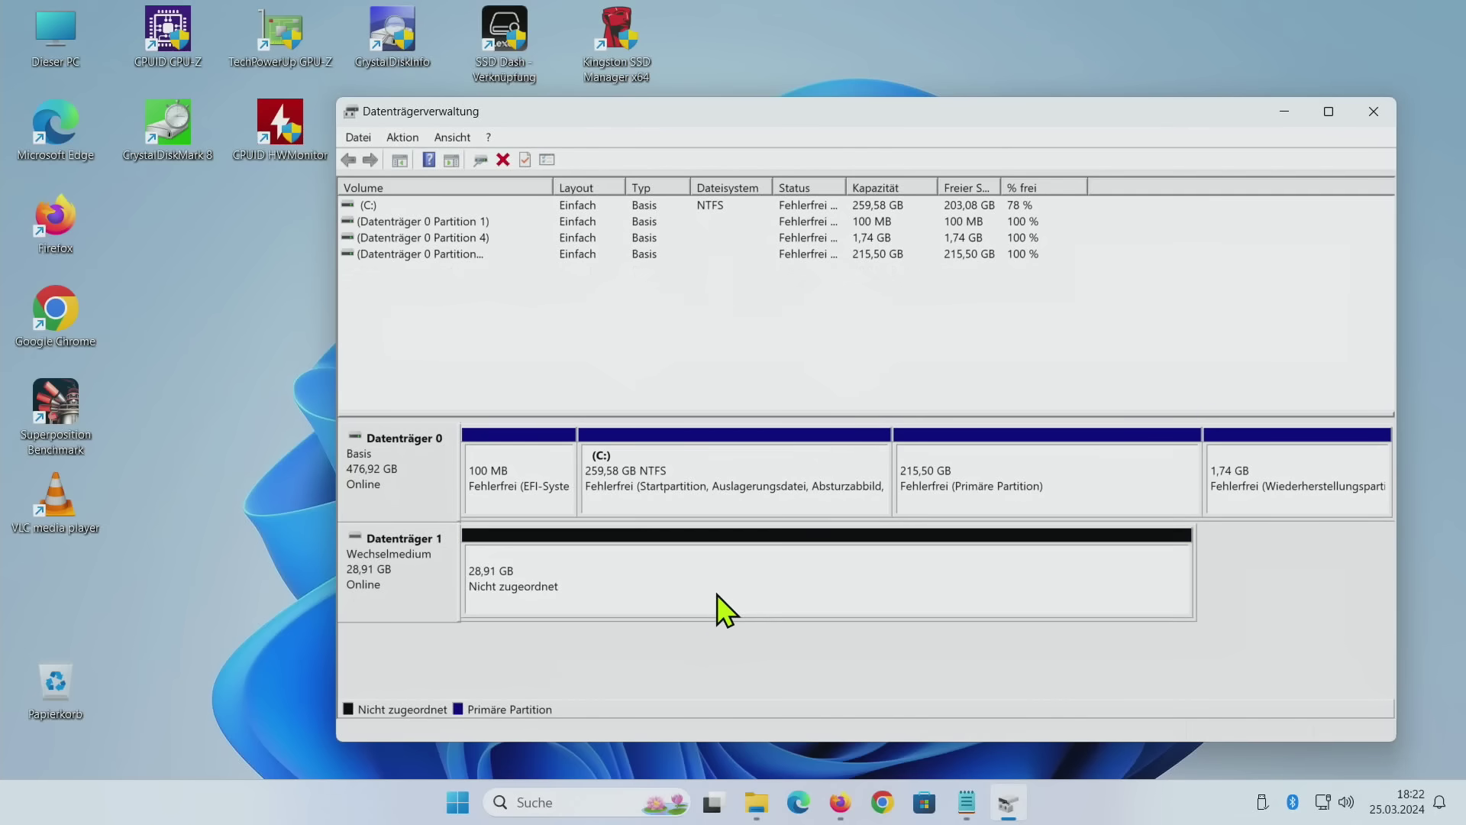
# Set up a new simple volume in the unallocated space of Datenträger 1 with size 29602 MB and drive letter K
pyautogui.rightClick(685, 569)
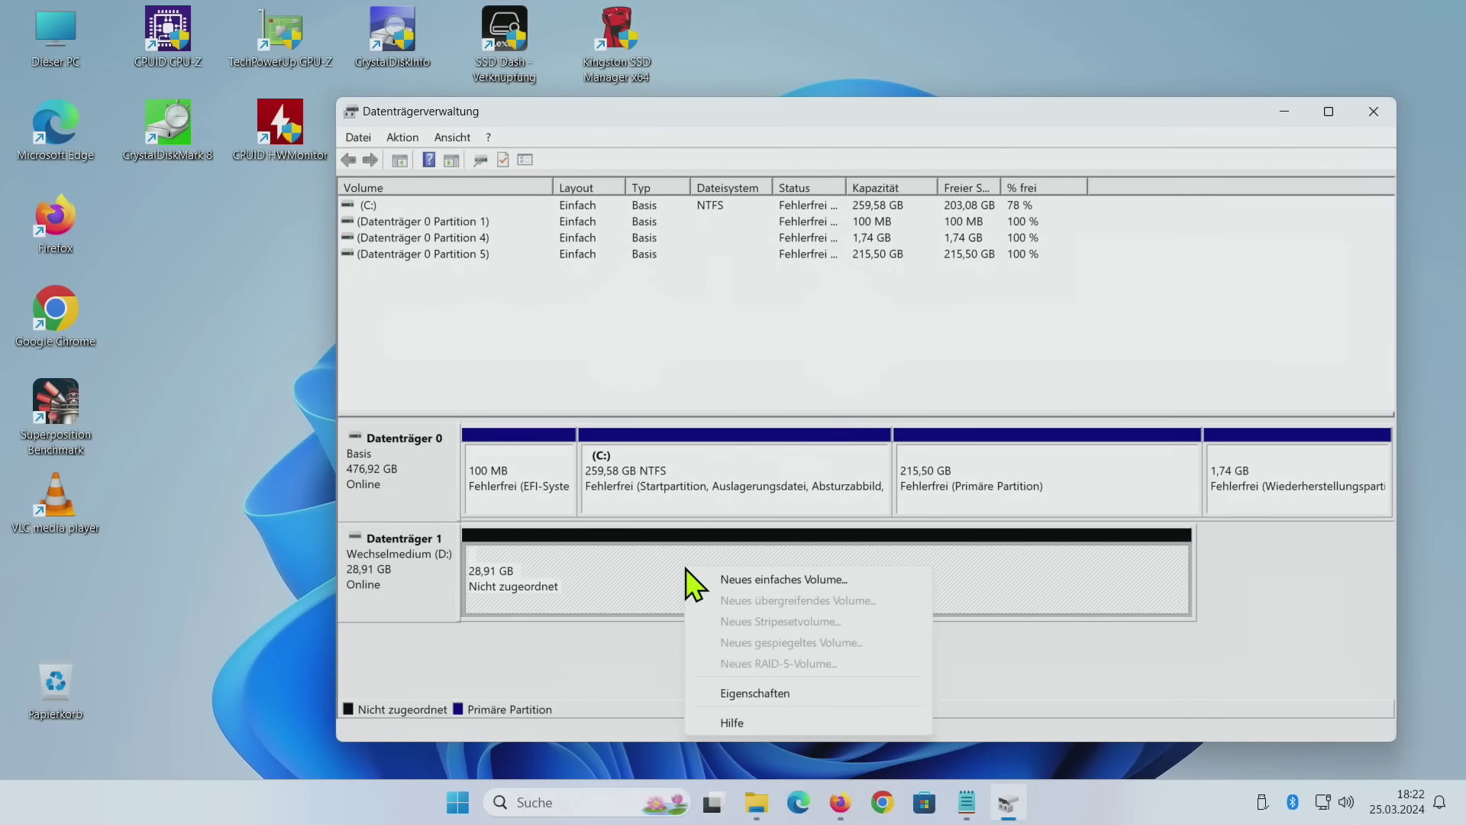
pyautogui.click(735, 582)
pyautogui.click(722, 550)
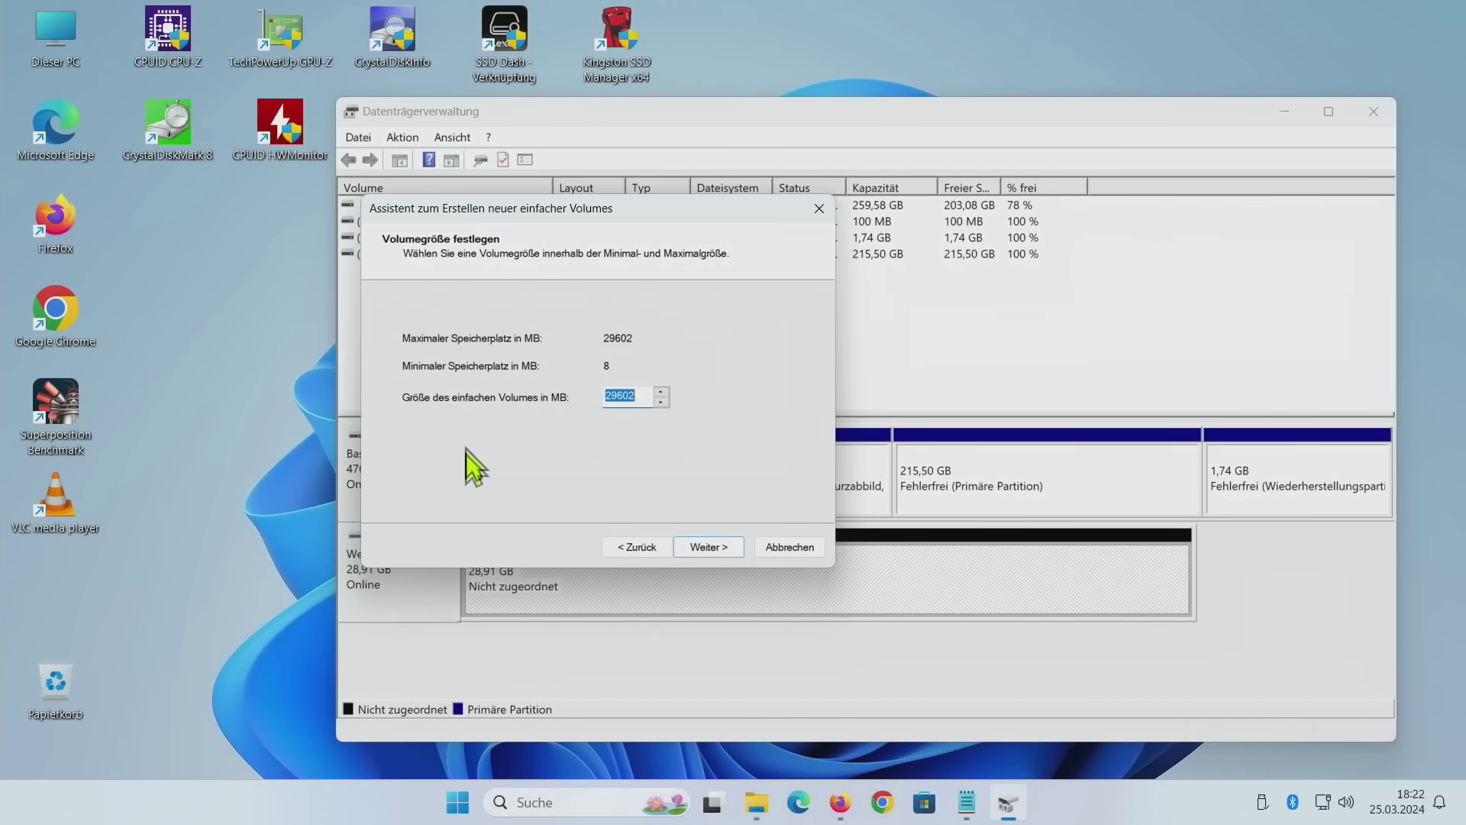
pyautogui.click(704, 544)
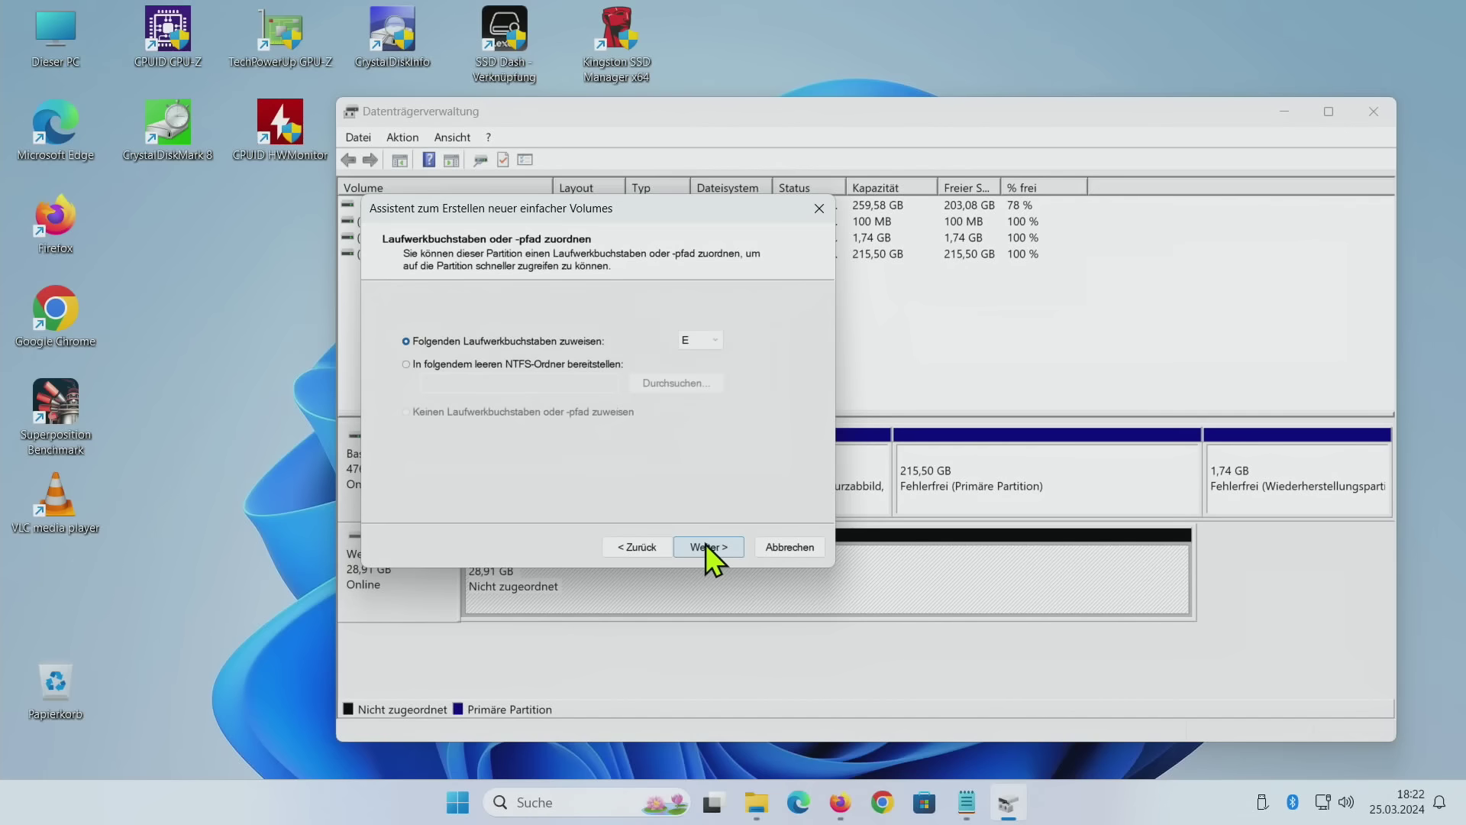
pyautogui.click(716, 341)
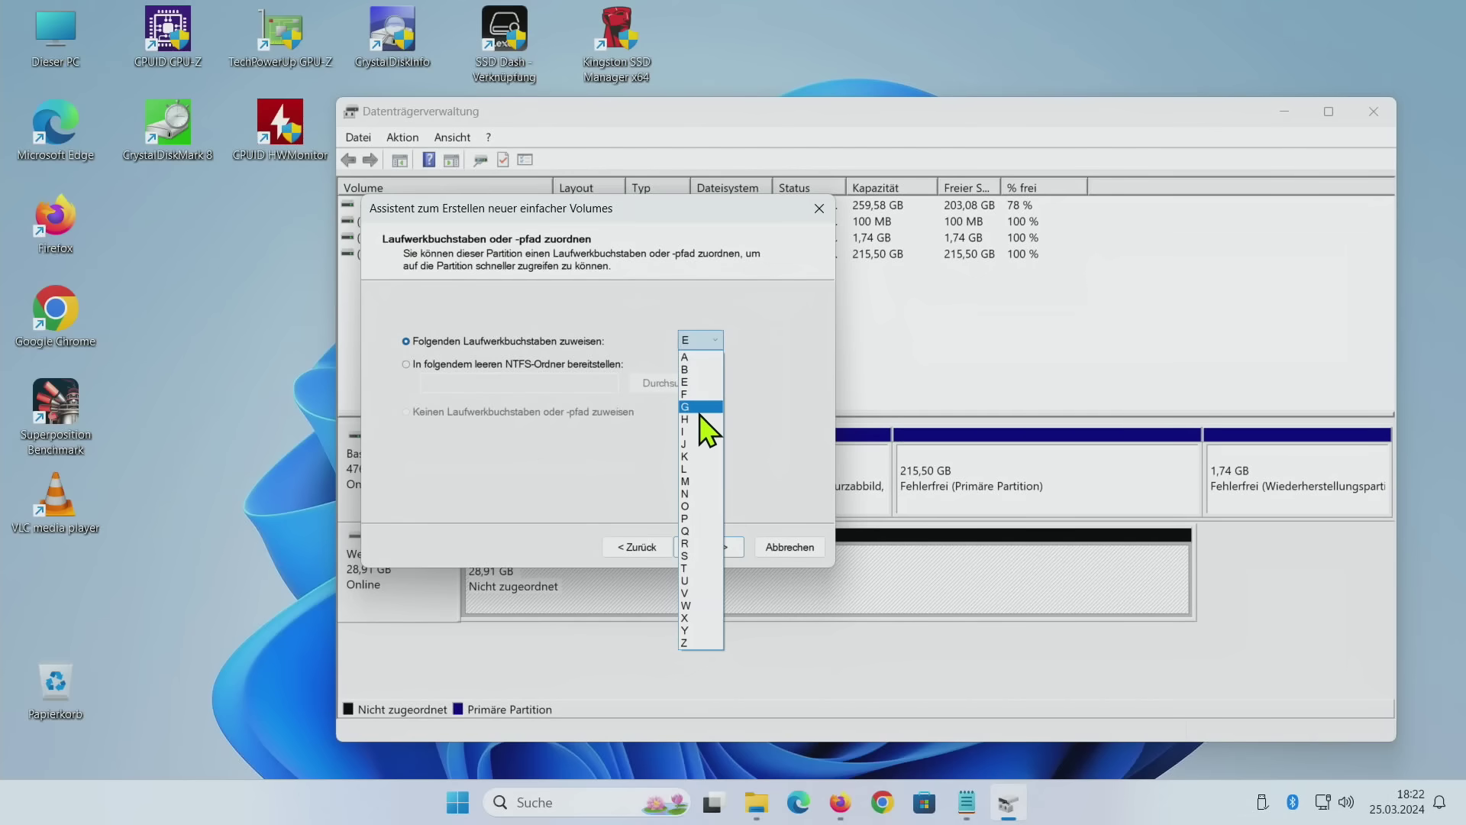
pyautogui.click(697, 446)
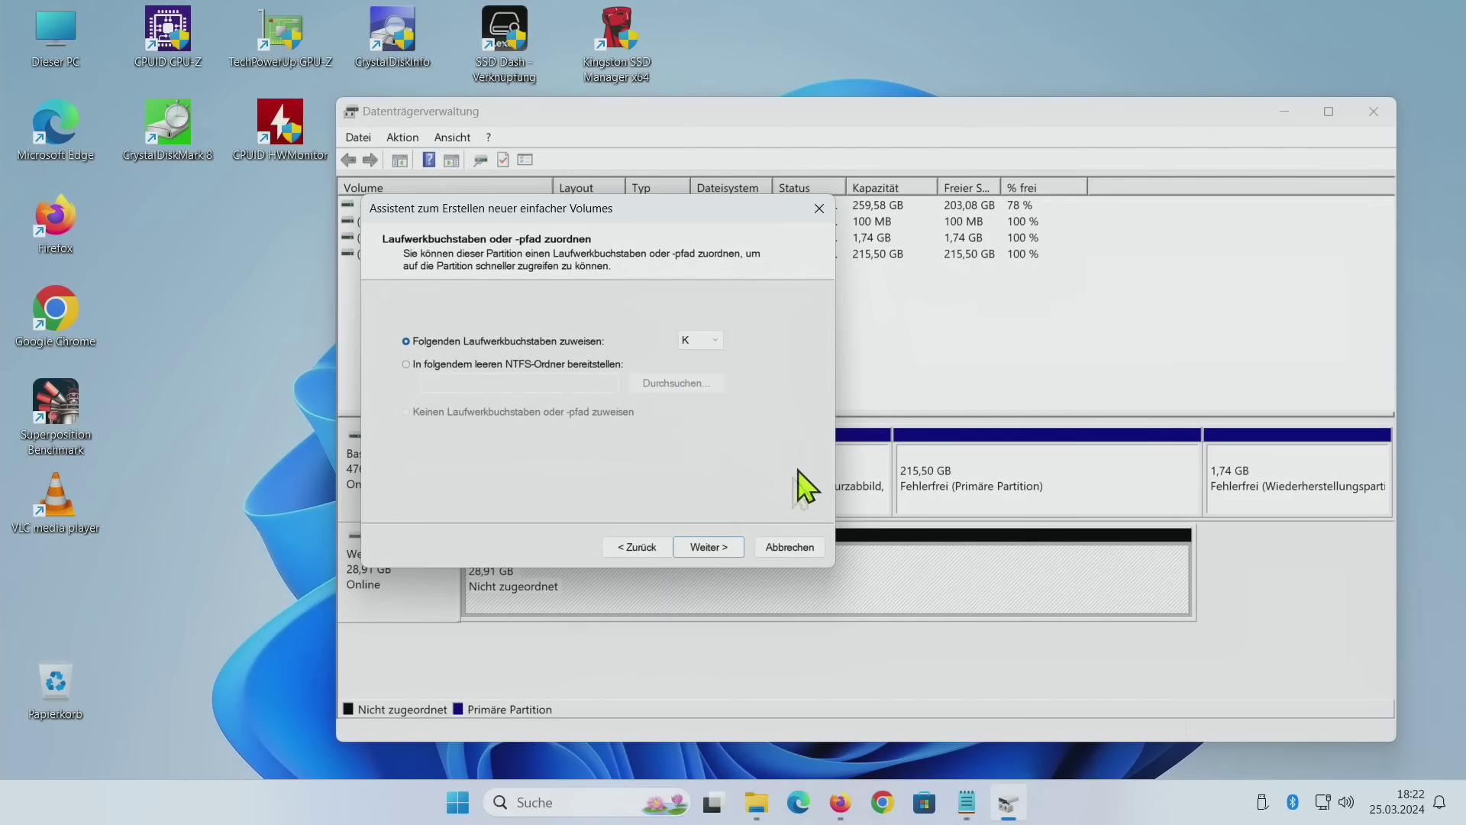
pyautogui.click(716, 546)
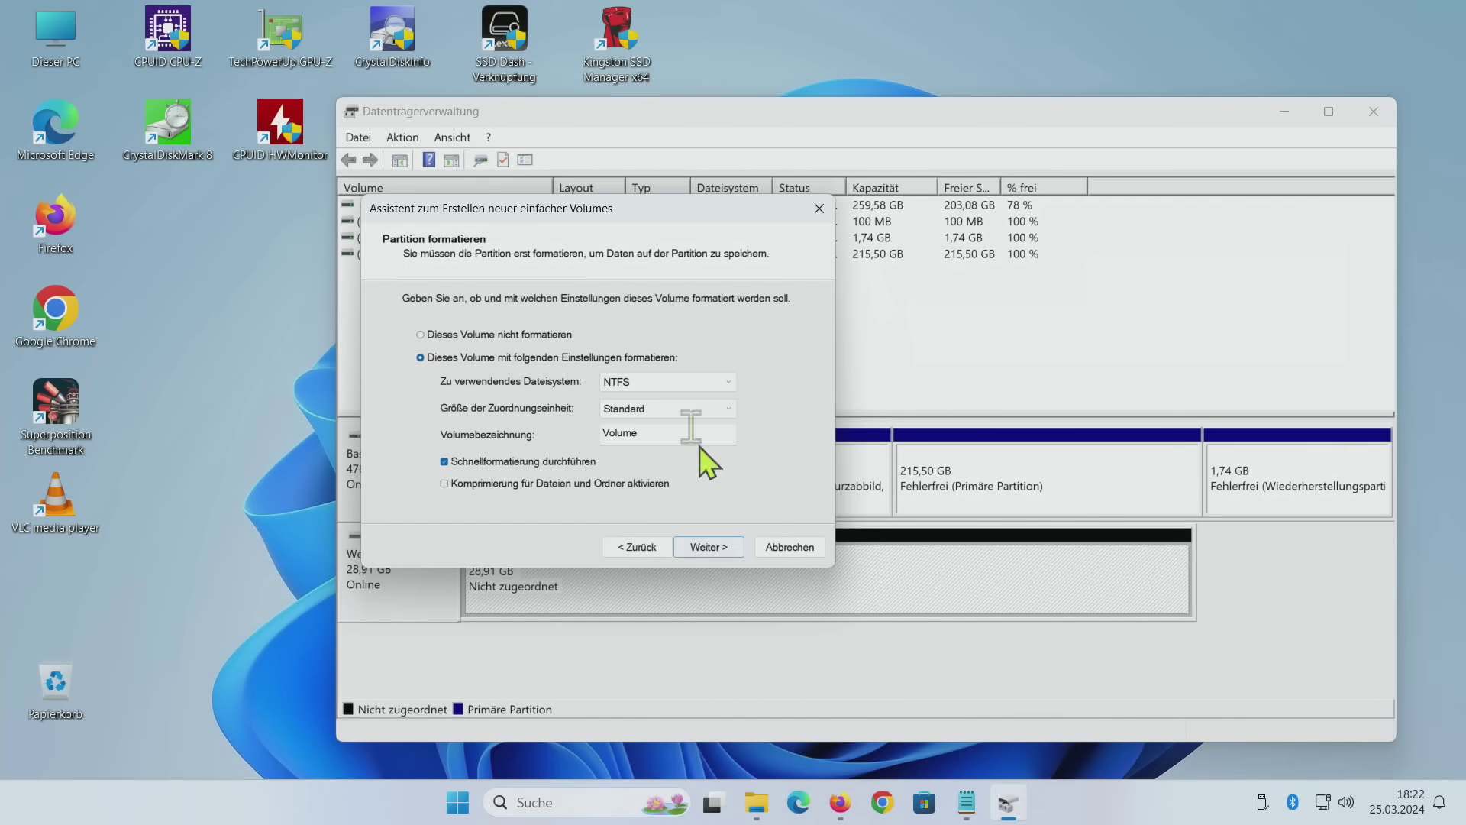
# Try to complete the new volume with NTFS, Standard allocation unit size, label Volume and quick formatting enabled
pyautogui.click(712, 552)
pyautogui.click(712, 551)
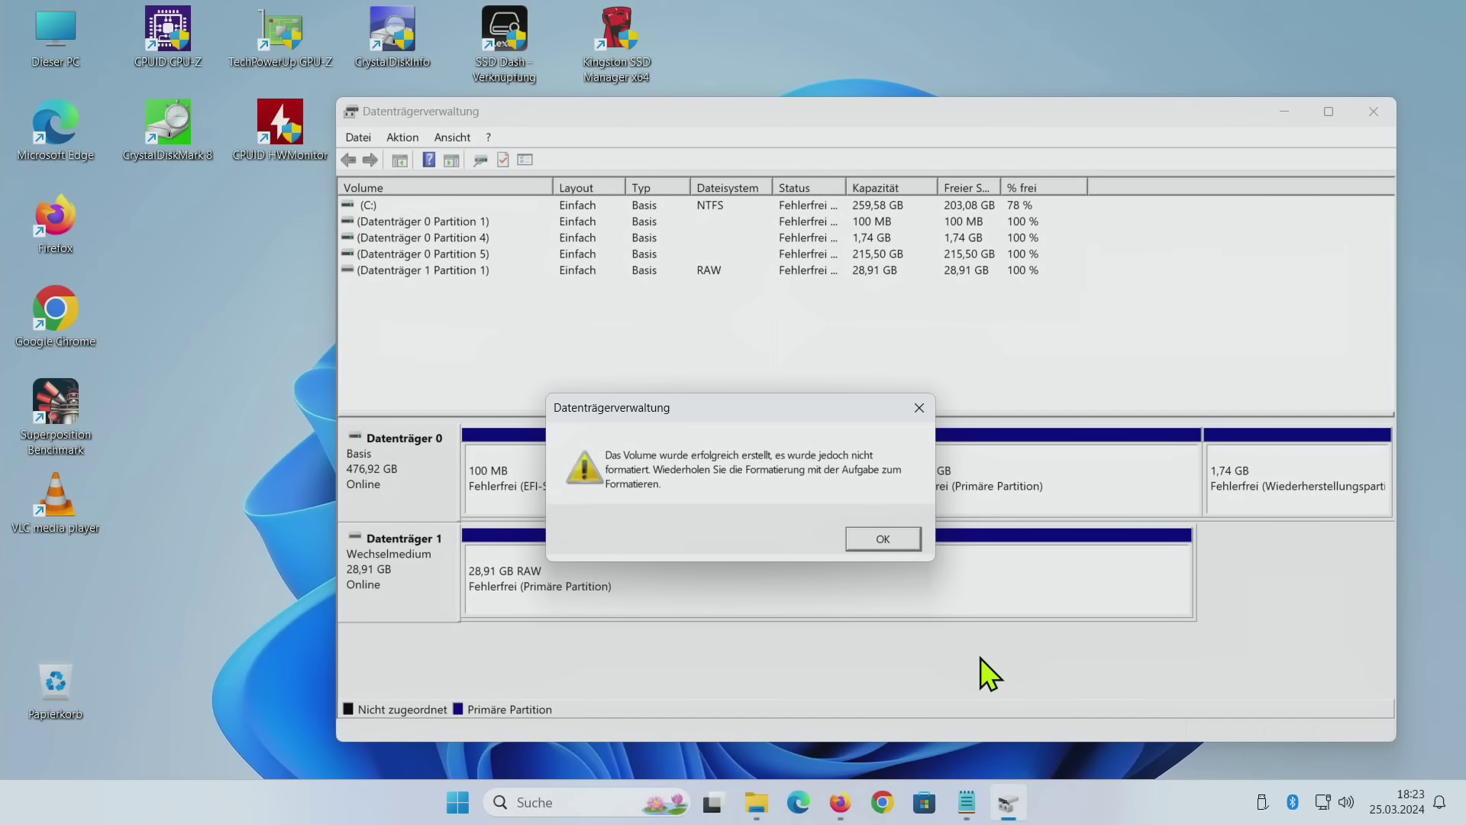
pyautogui.click(880, 537)
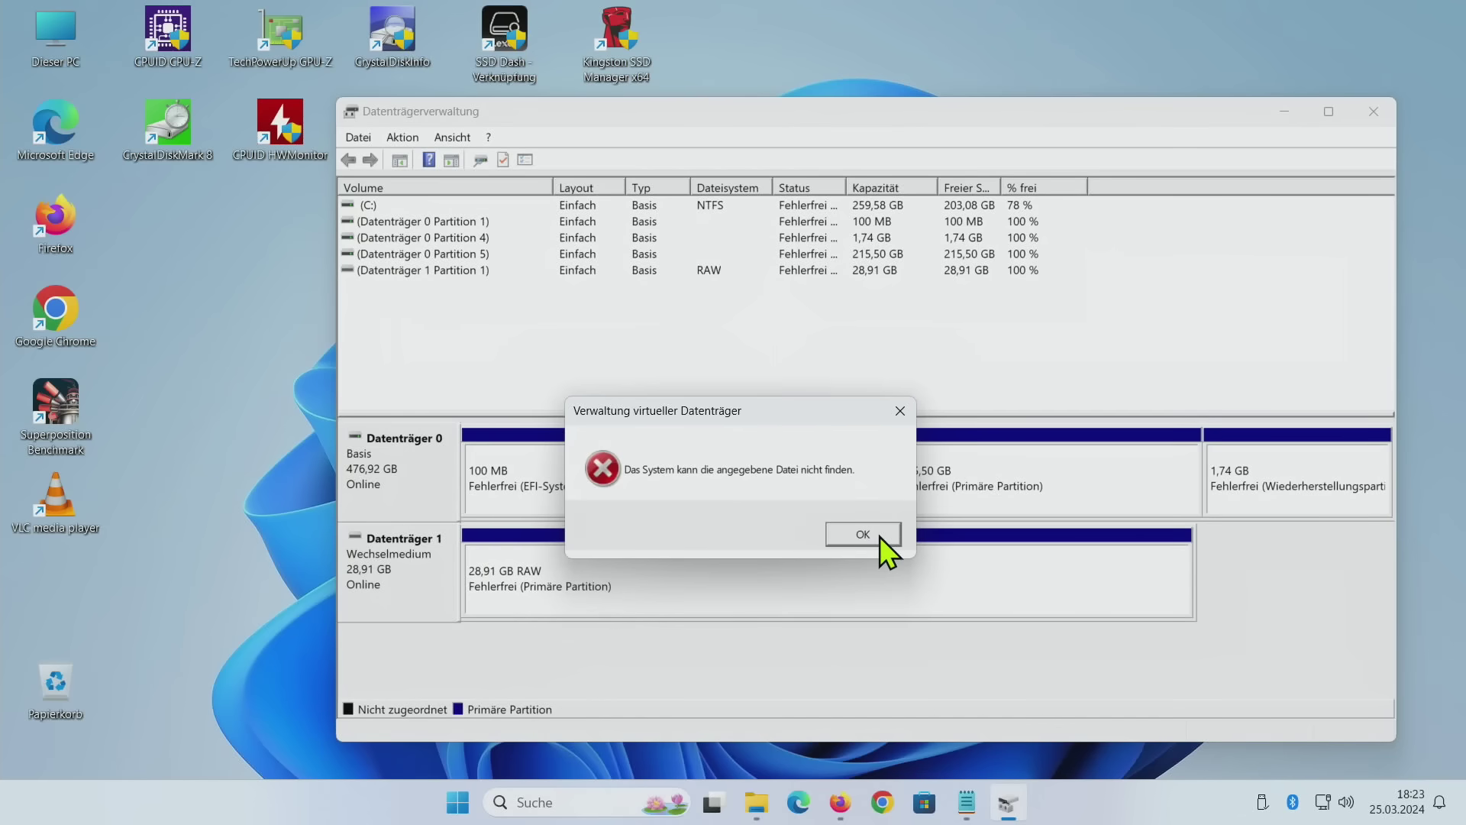
pyautogui.click(874, 536)
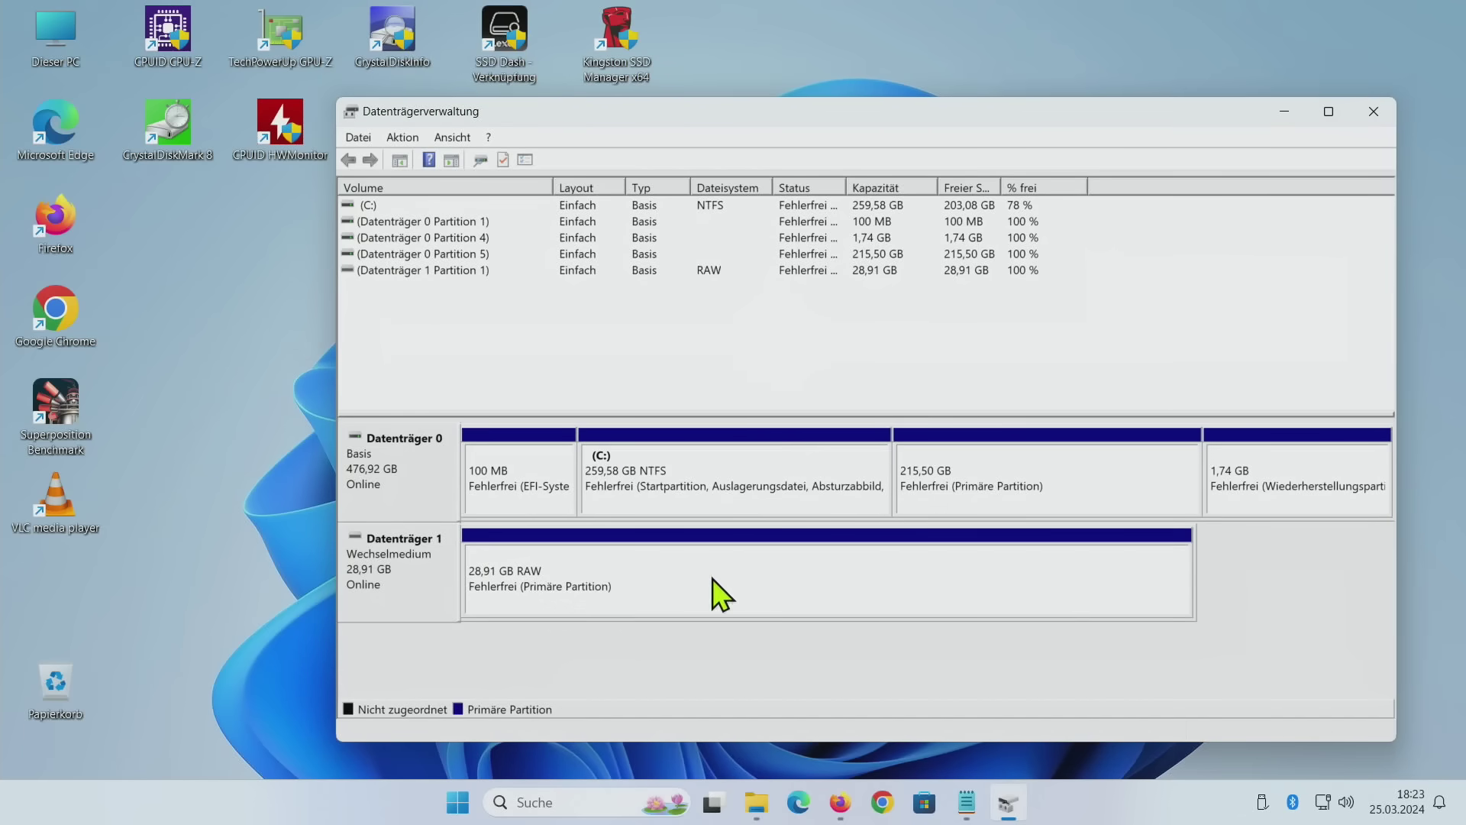
# Try to format the 28,91 GB RAW partition as NTFS with Standard allocation unit size and quick formatting turned off
pyautogui.rightClick(657, 581)
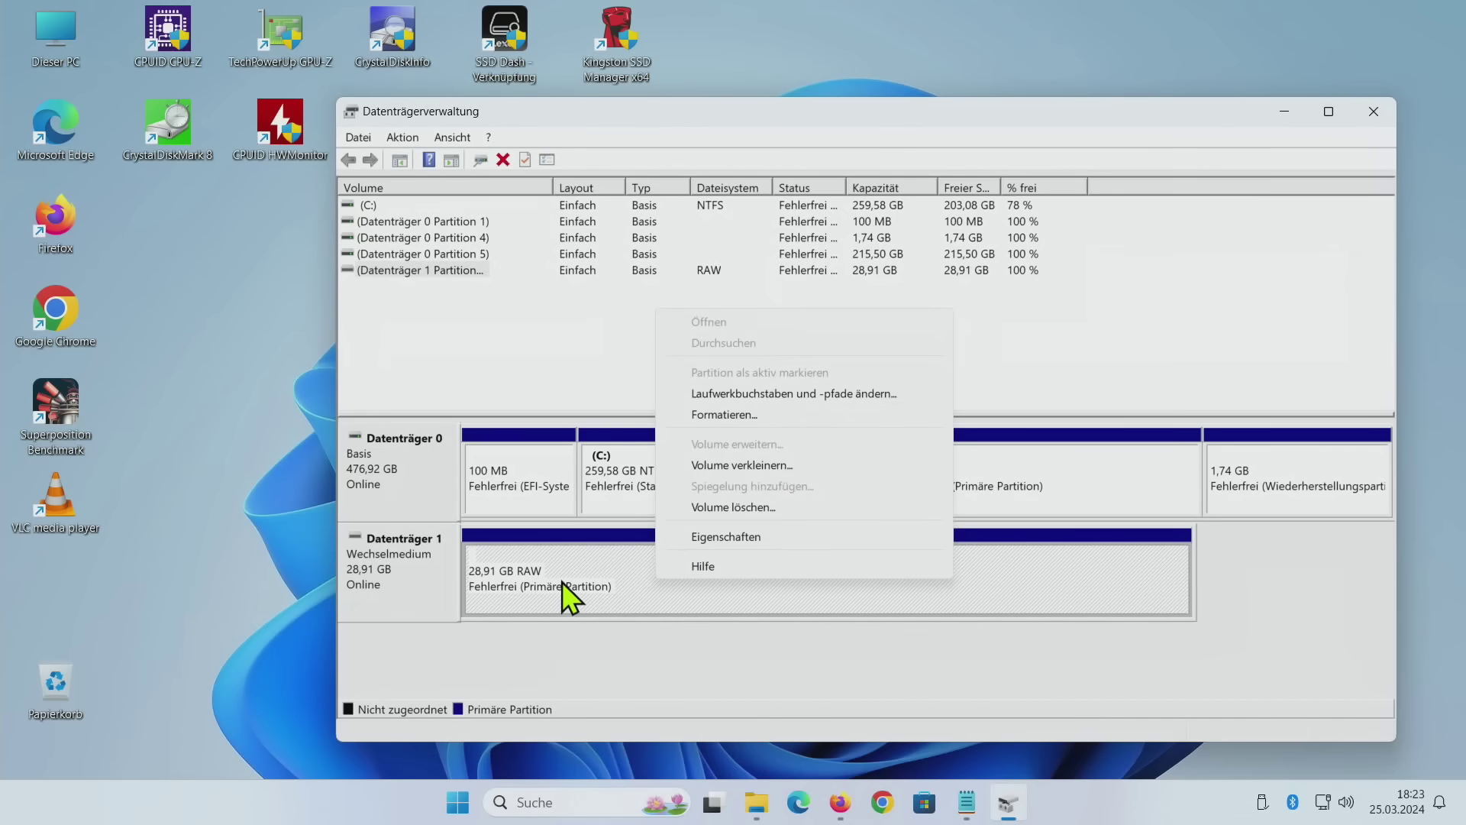
pyautogui.click(724, 417)
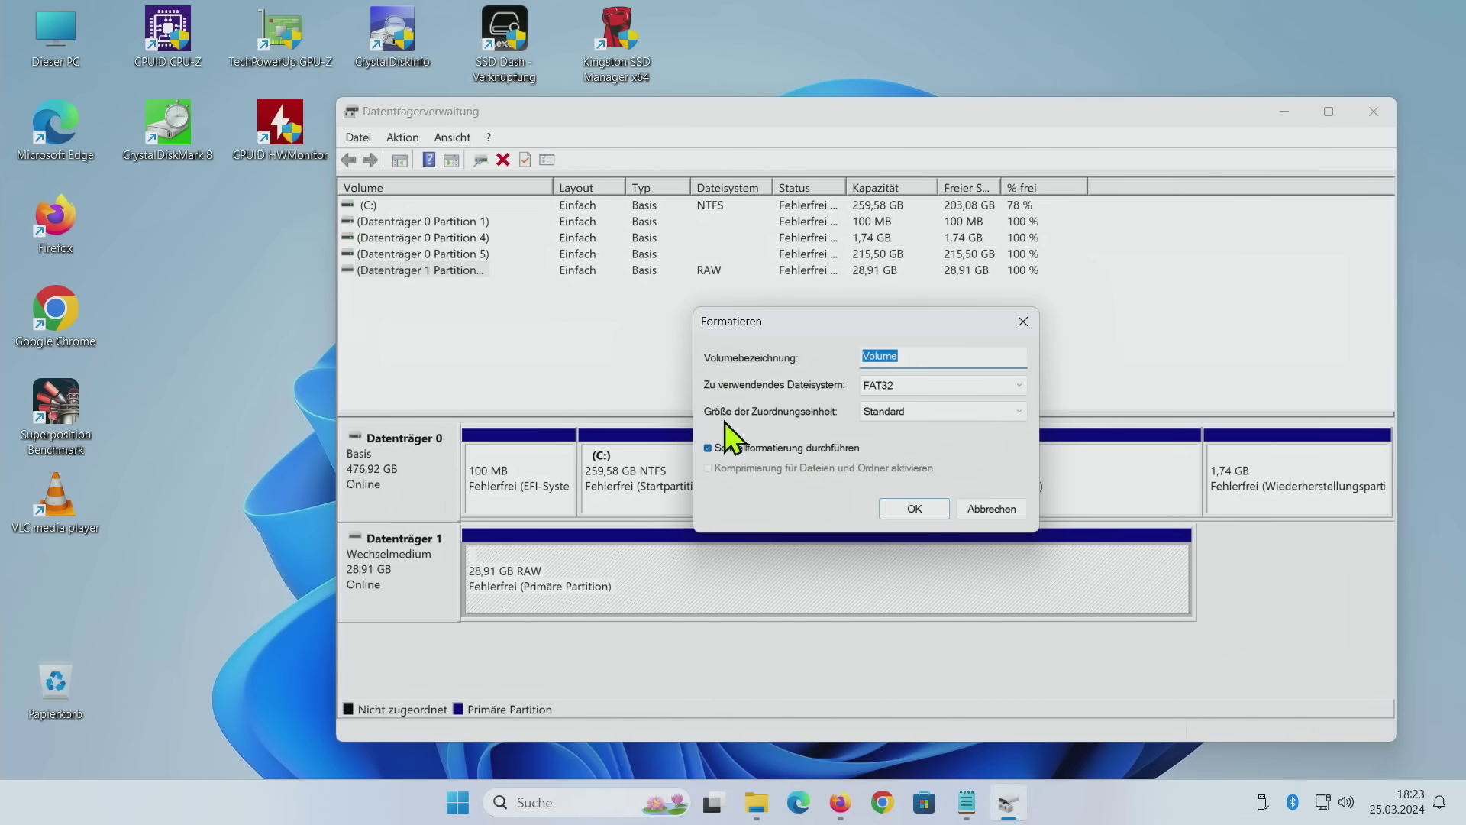
pyautogui.click(840, 449)
pyautogui.click(887, 387)
pyautogui.click(912, 417)
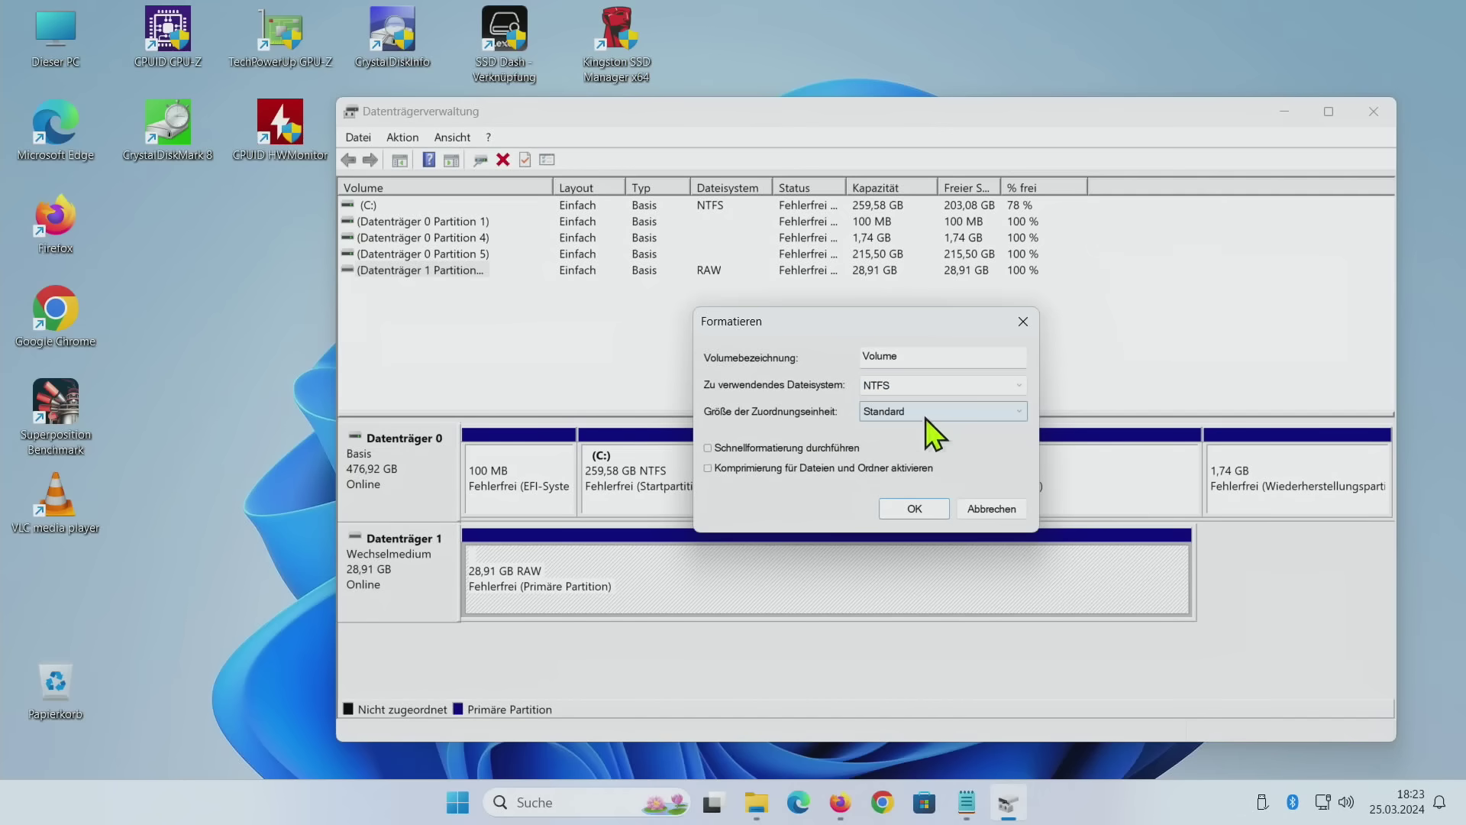
pyautogui.click(910, 512)
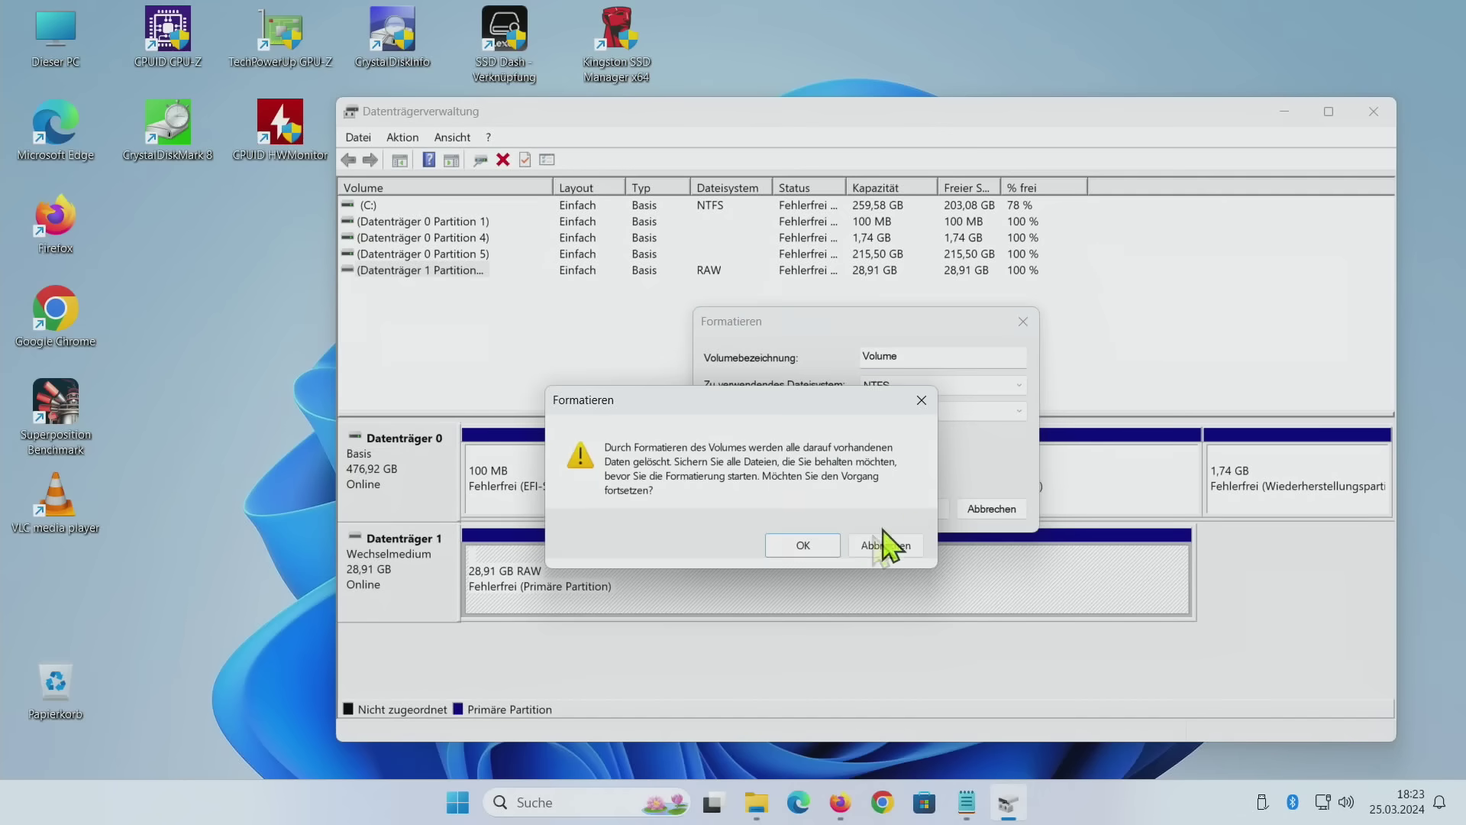
pyautogui.click(817, 544)
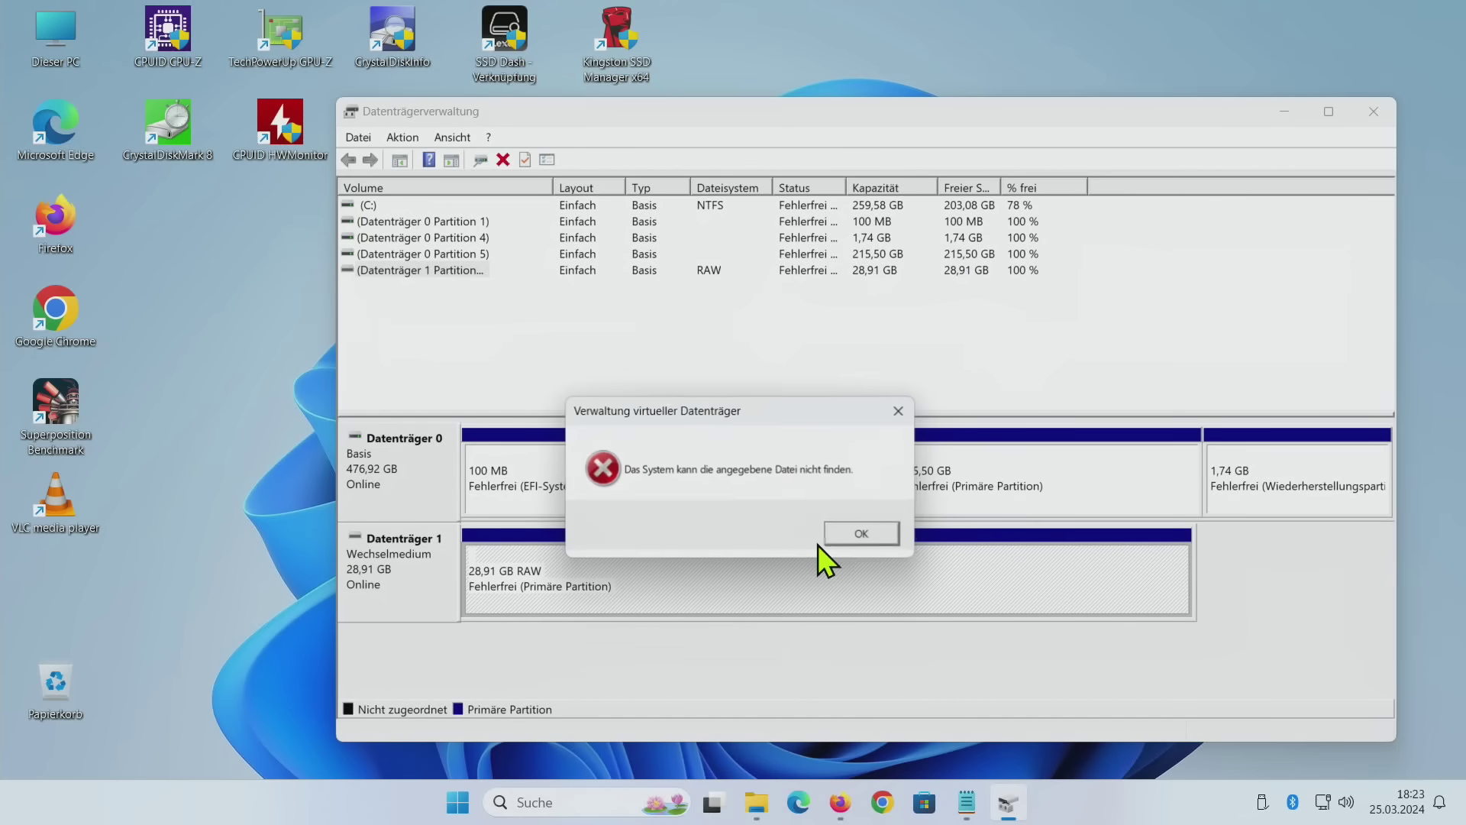
pyautogui.click(864, 535)
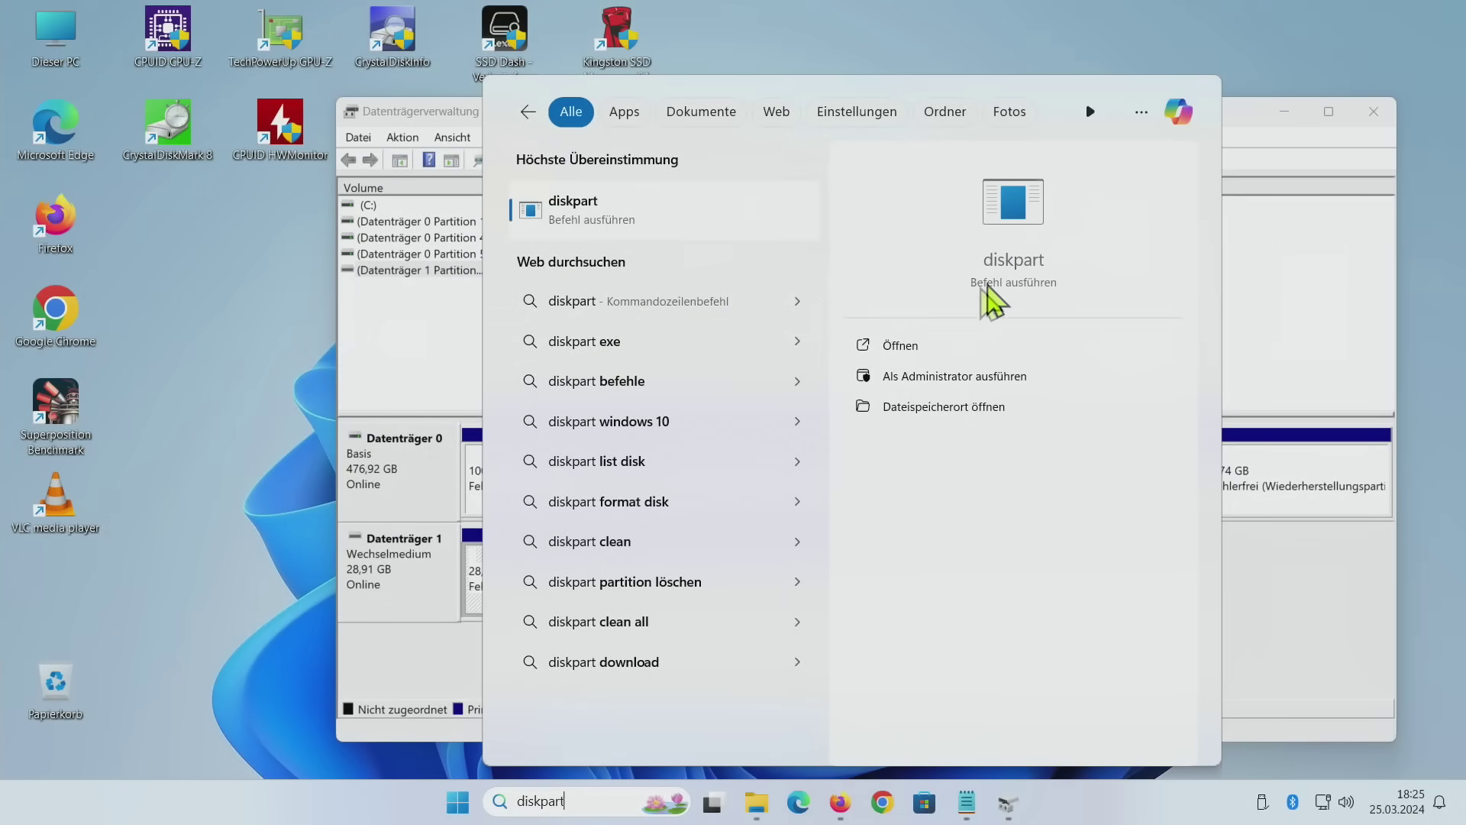
# Search Windows for diskpart, run it with permission to make changes, then reposition its window and enlarge the text
pyautogui.click(1009, 267)
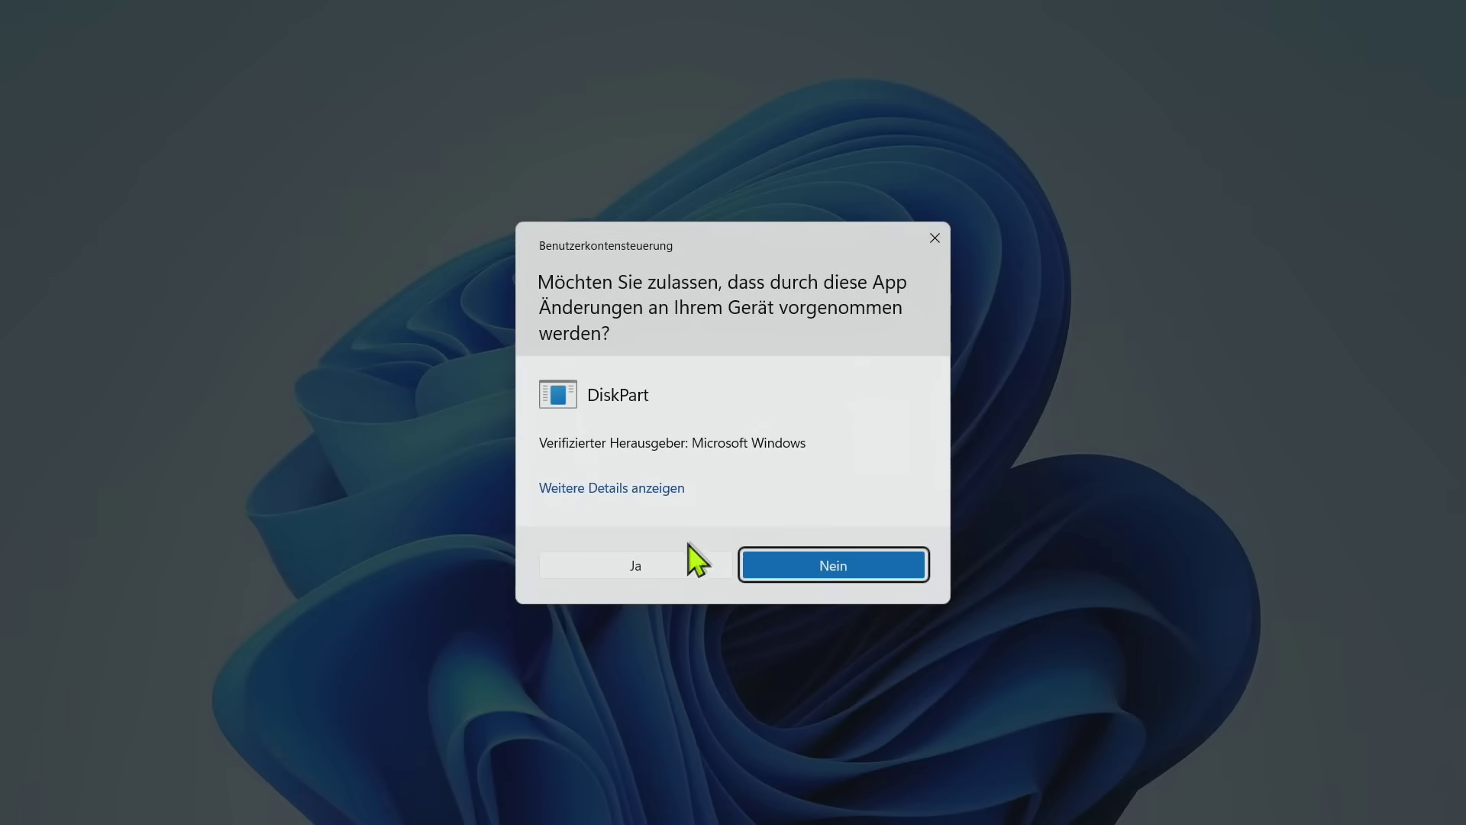
pyautogui.click(679, 569)
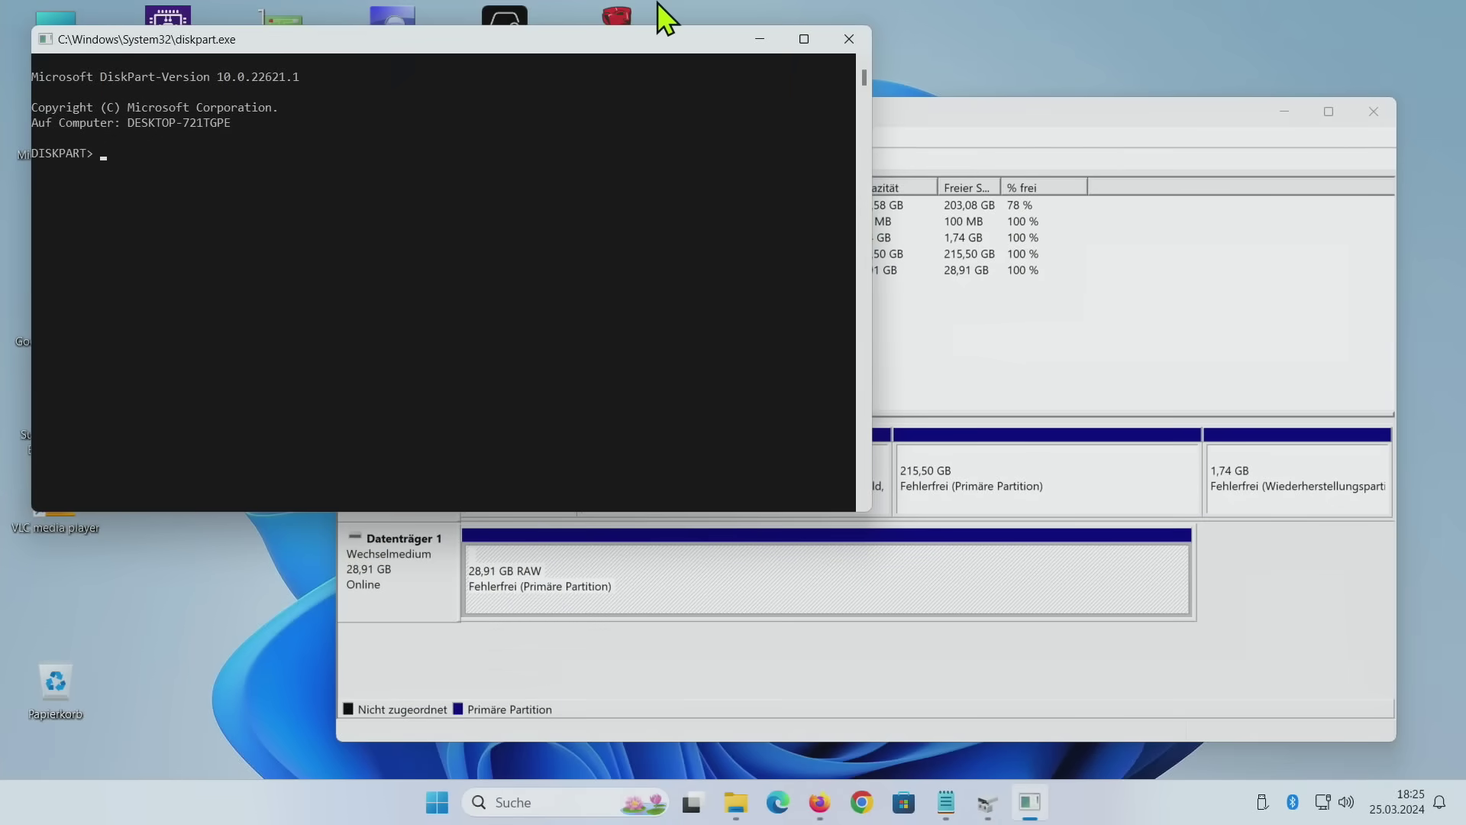
pyautogui.moveTo(643, 44); pyautogui.dragTo(904, 146)
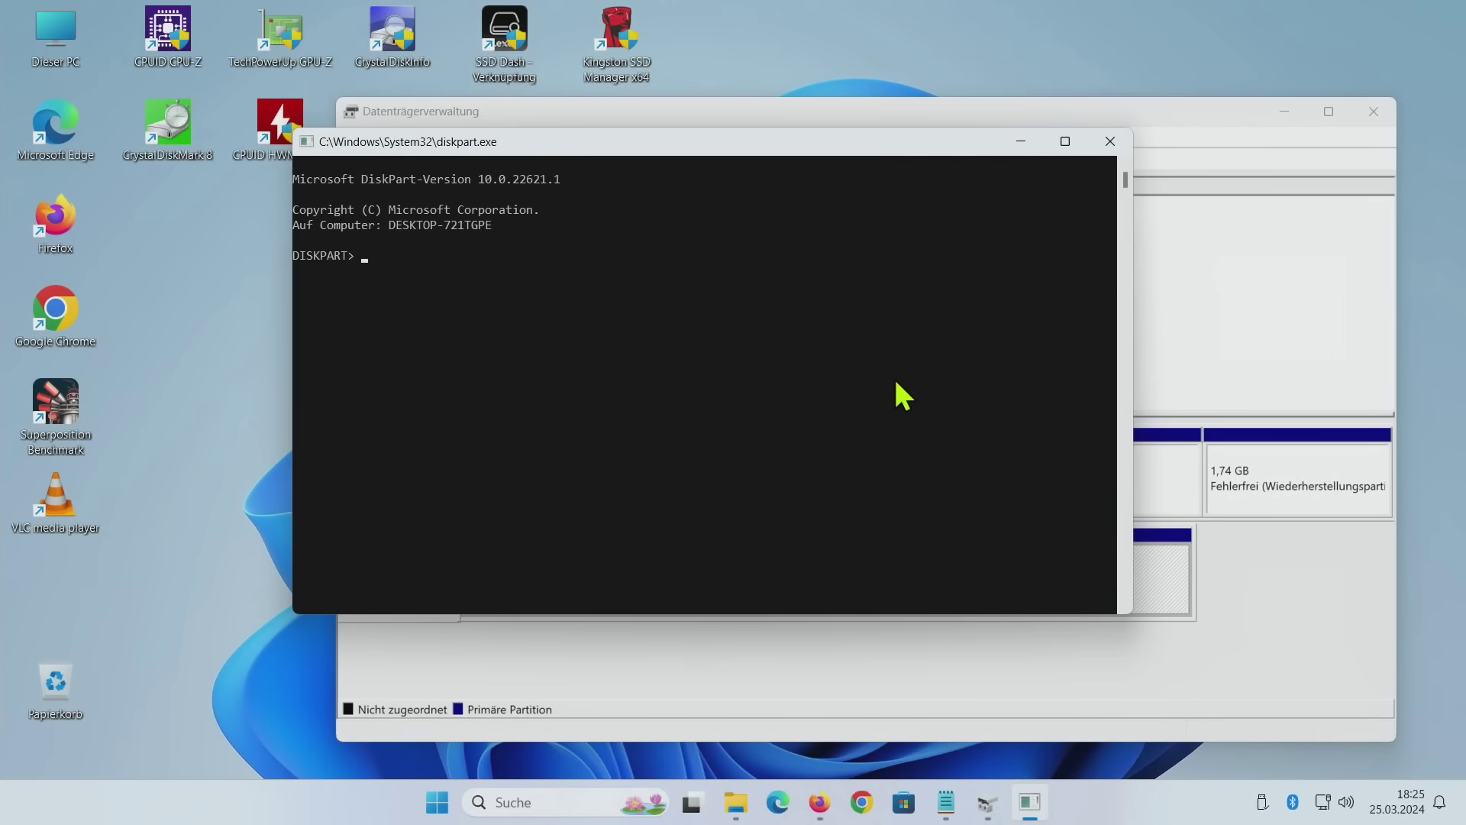
pyautogui.keyDown('ctrl'); pyautogui.scroll(2, 903, 394); pyautogui.keyUp('ctrl')
# List all disks in DiskPart with "list disk" and select the 28 GB stick with "sel disk 1"
pyautogui.write('list ')
pyautogui.write('disk')
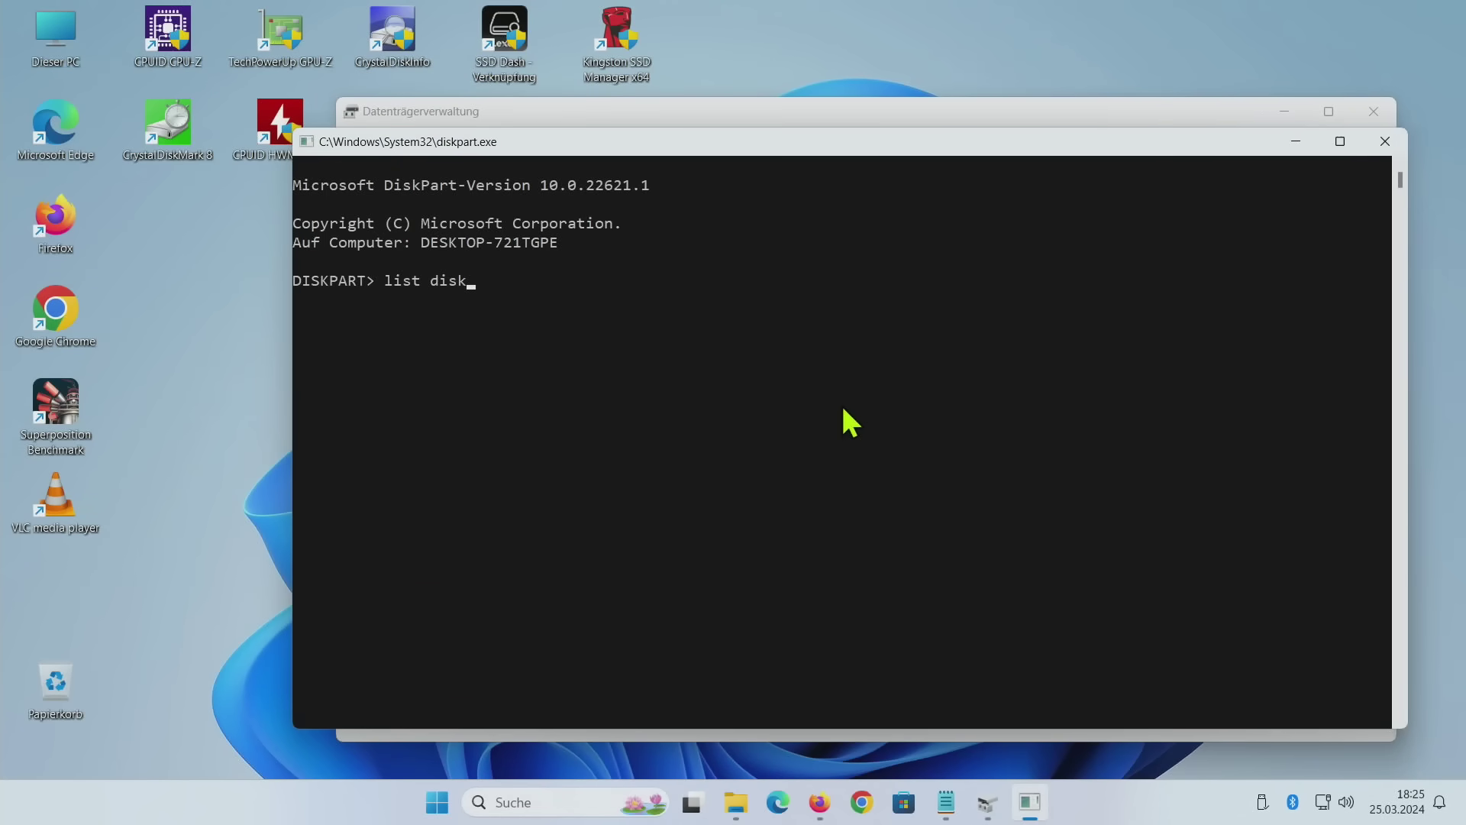
pyautogui.press('Return')
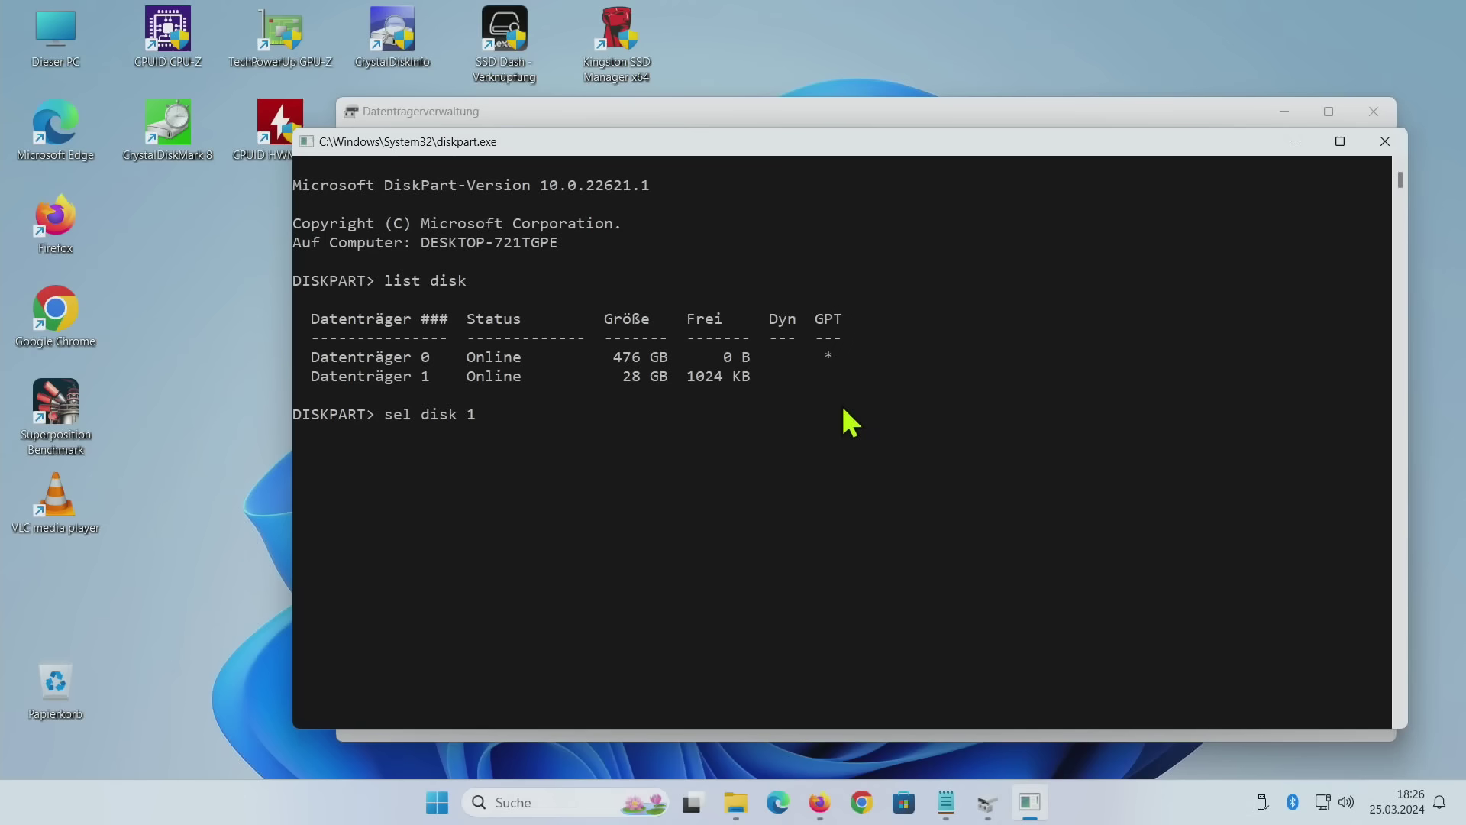
pyautogui.press('Return')
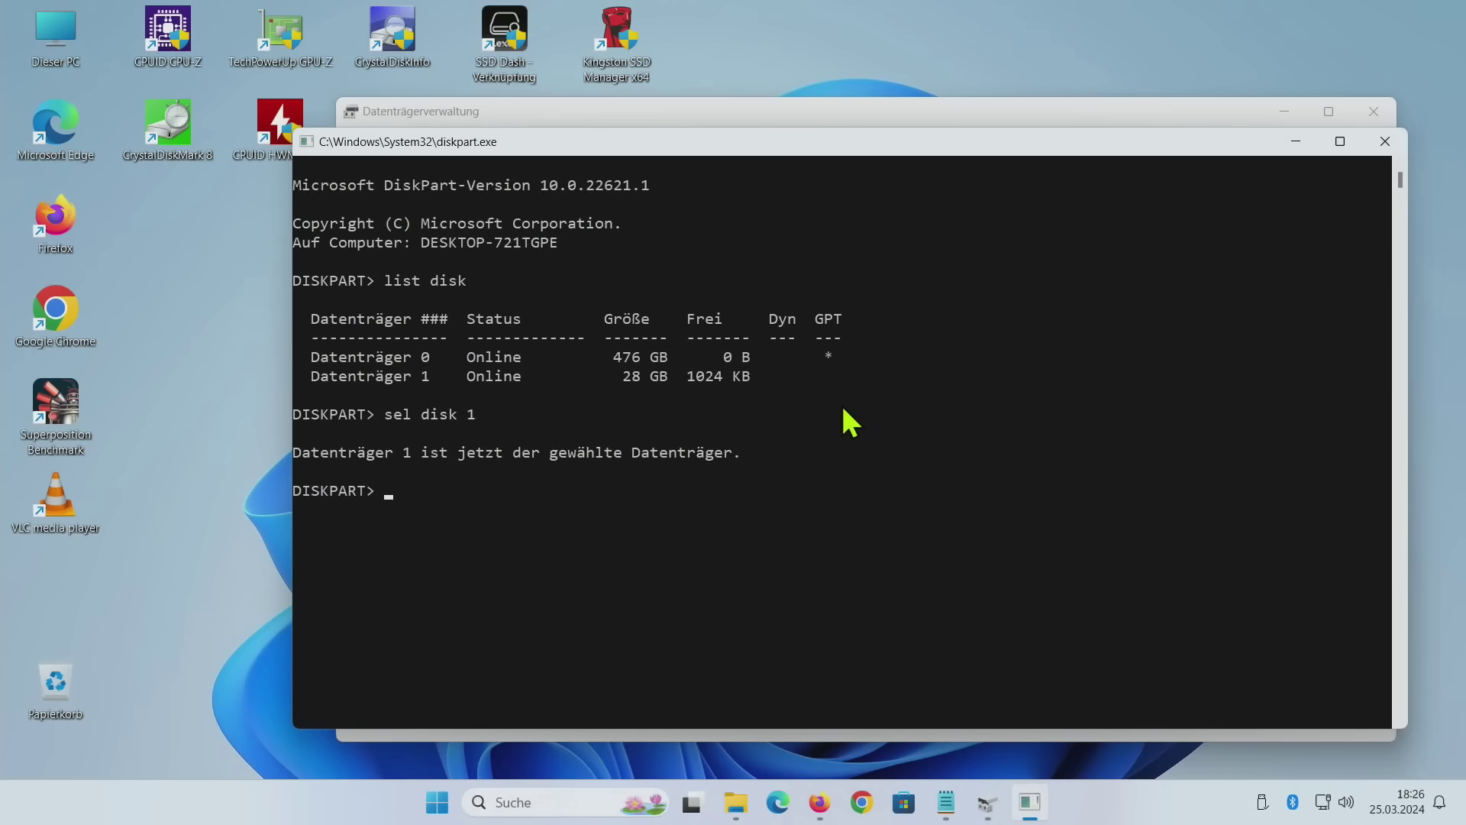
# List the selected disk's partitions with "list par" and wipe the disk with "clean", keeping the Datenträgerverwaltung in view
pyautogui.write('list par')
pyautogui.press('Return')
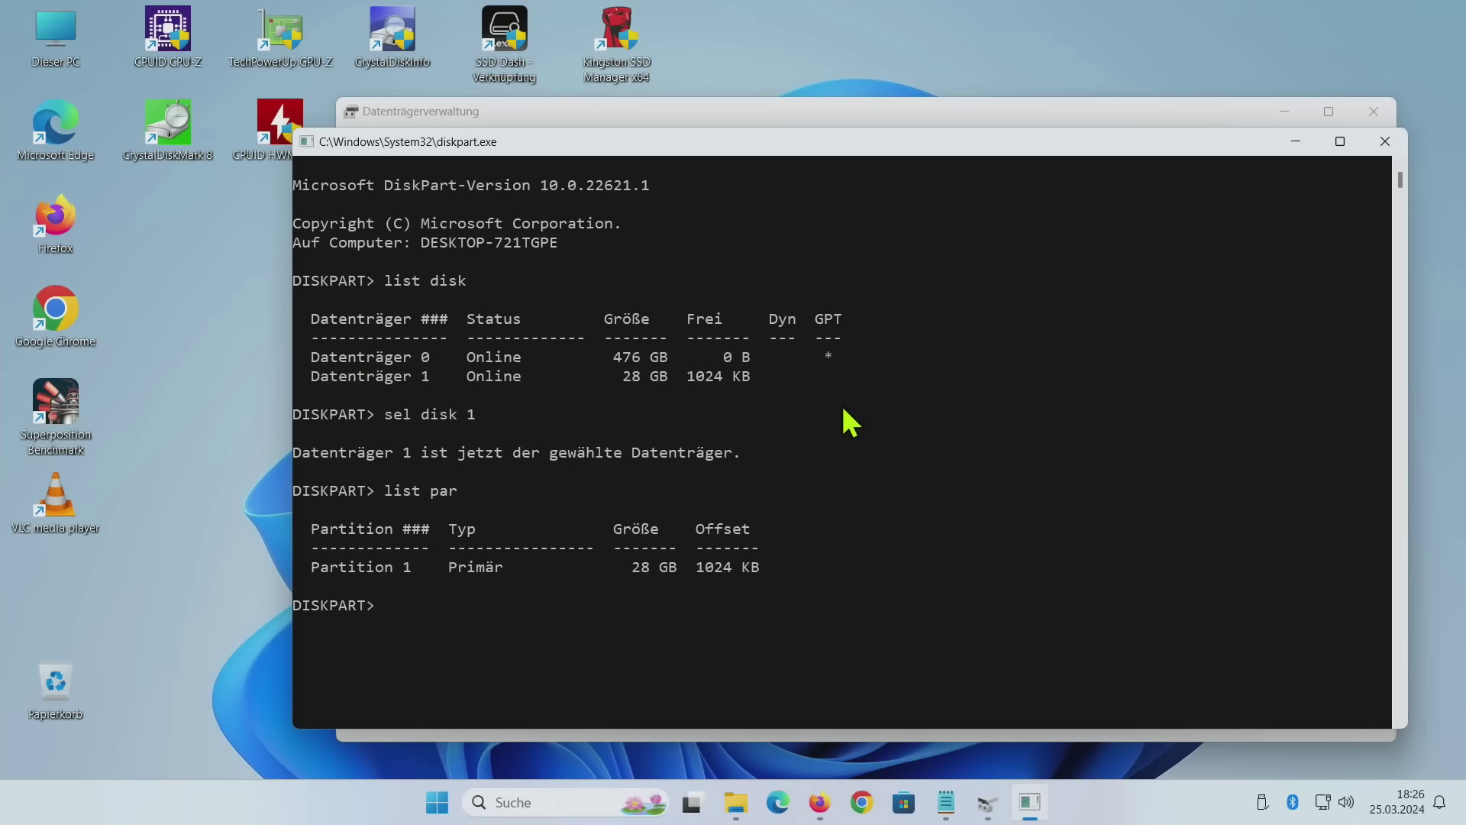
pyautogui.write('clean')
pyautogui.moveTo(329, 144); pyautogui.dragTo(909, 35)
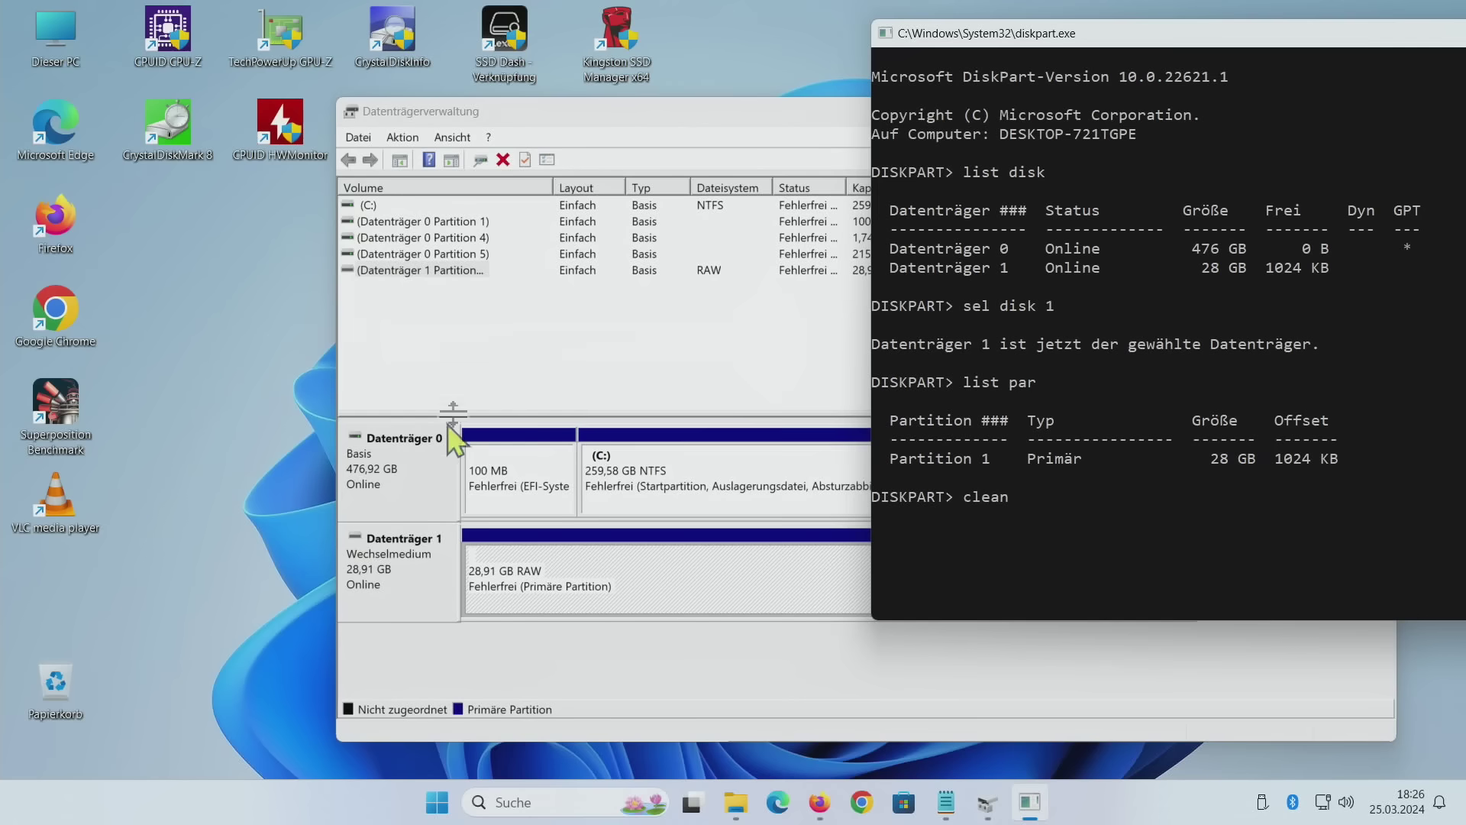
pyautogui.click(1033, 496)
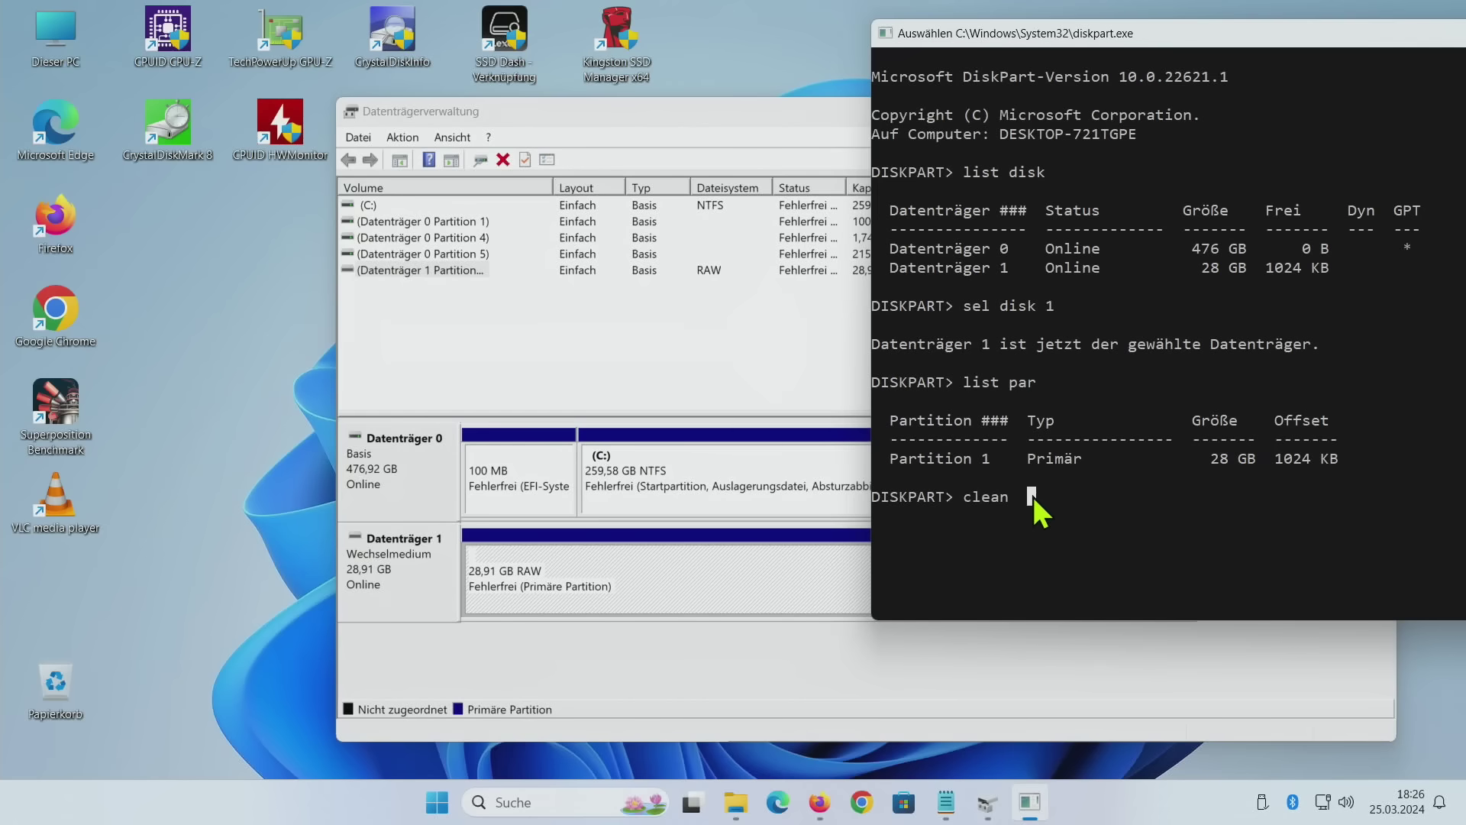
pyautogui.press('Return')
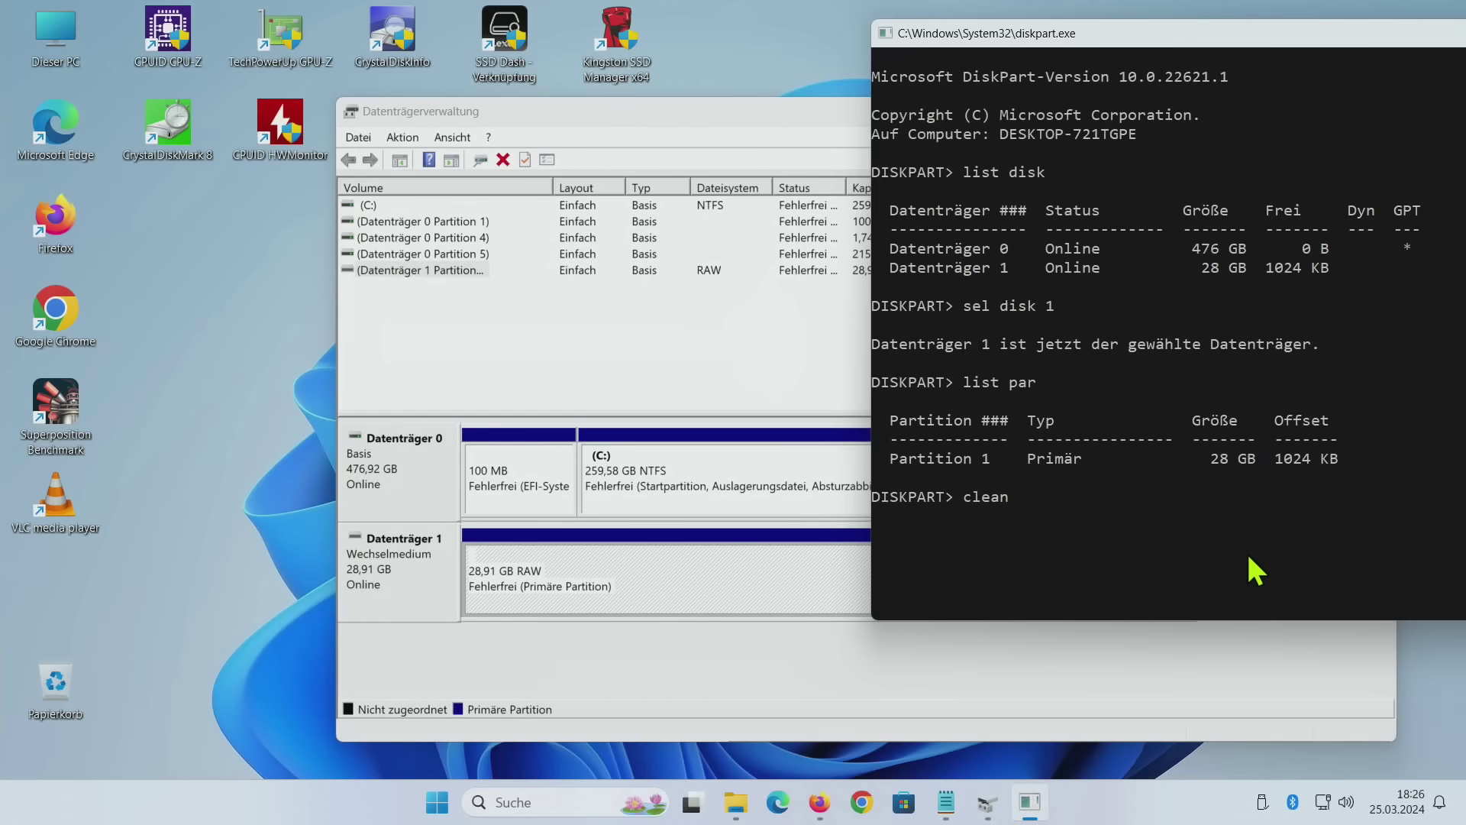
pyautogui.press('Return')
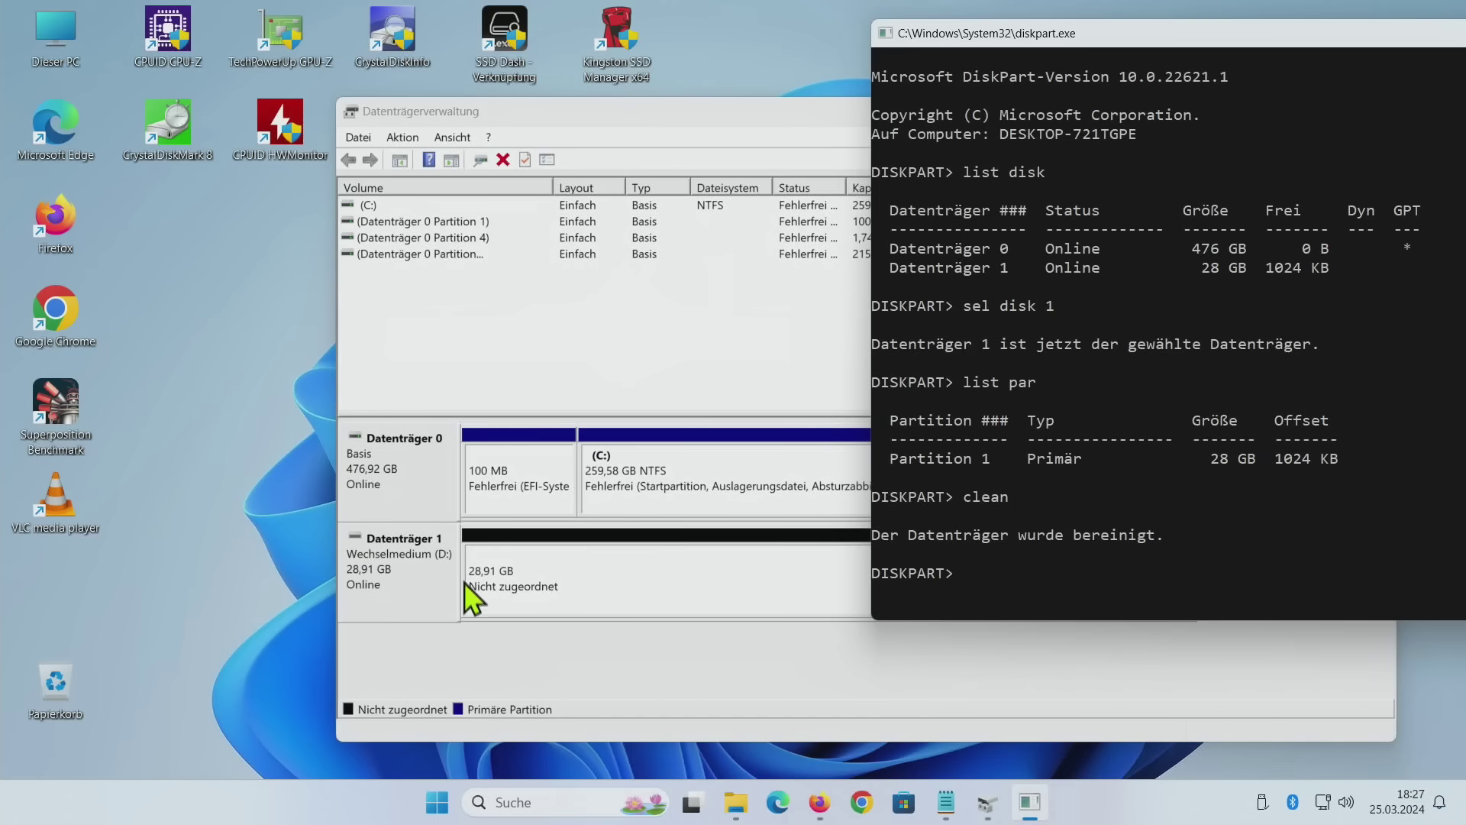
# Check Datenträger 1 in the Datenträgerverwaltung and the drives listed under Dieser PC in a new File Explorer window
pyautogui.click(608, 587)
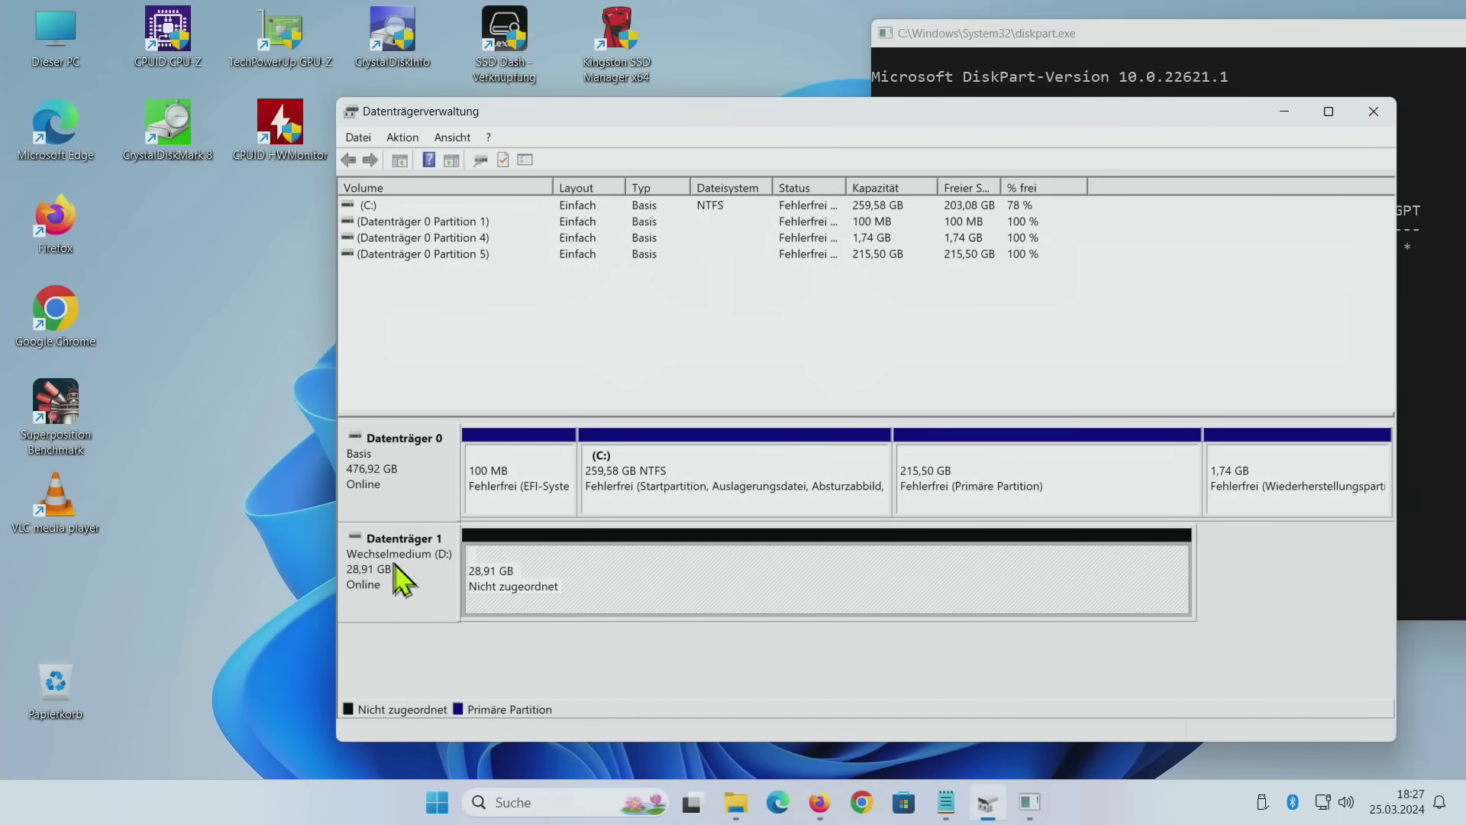
pyautogui.press('super+e')
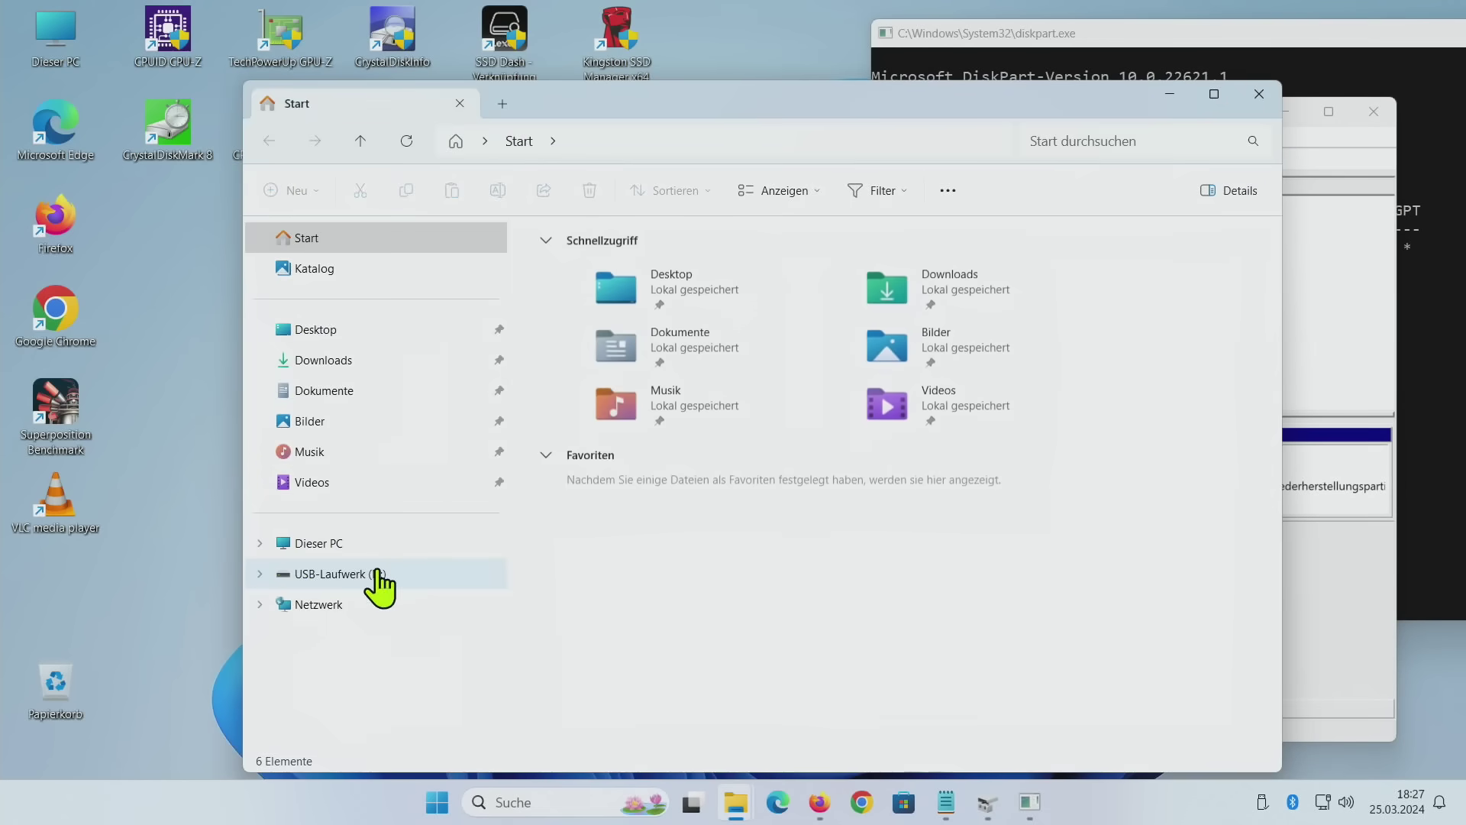
pyautogui.click(336, 546)
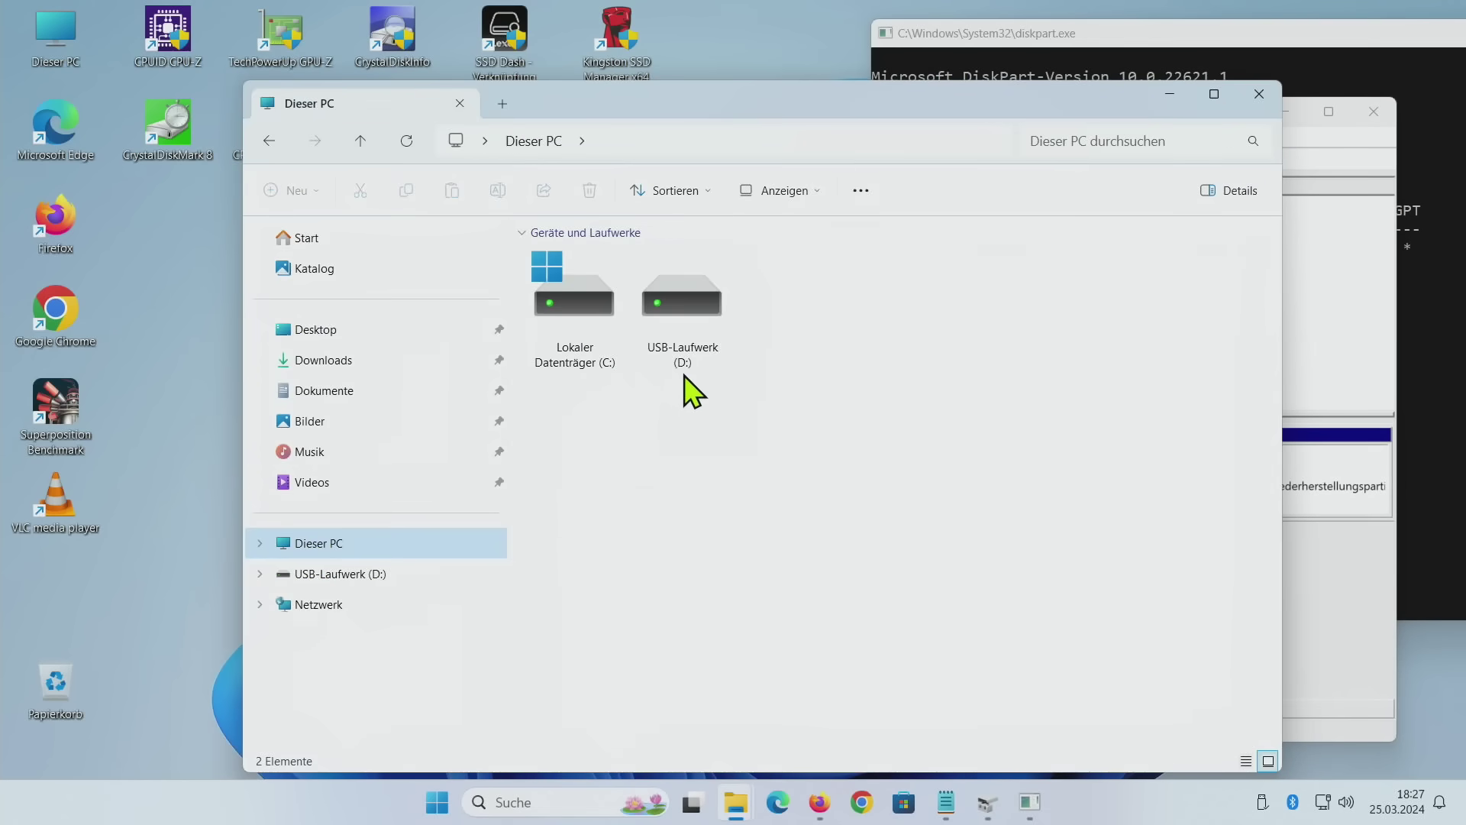
# Try to open USB-Laufwerk (D:) in File Explorer, decline formatting it, and return to the Datenträgerverwaltung
pyautogui.doubleClick(697, 360)
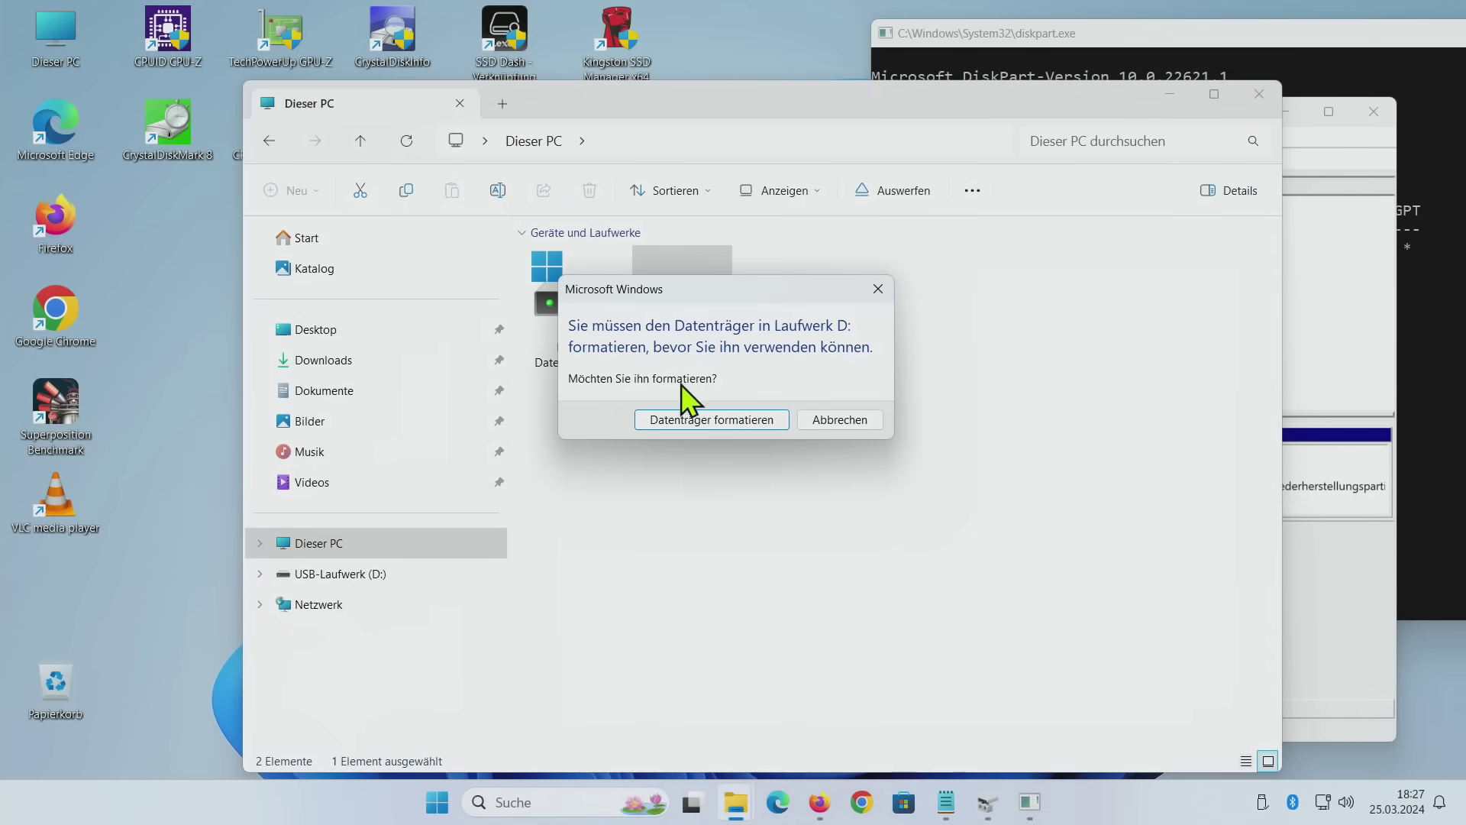
pyautogui.click(850, 419)
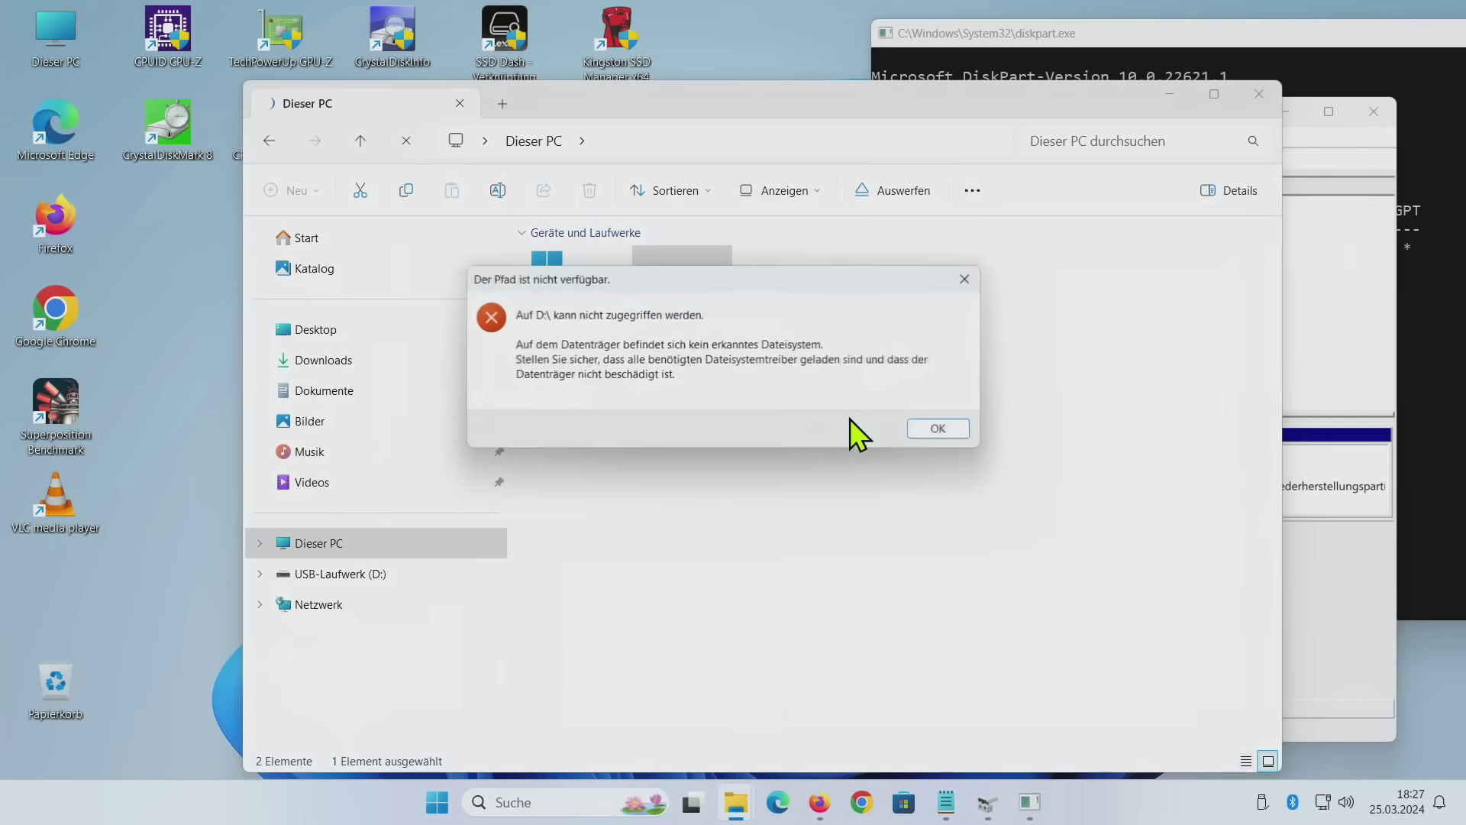
pyautogui.click(948, 431)
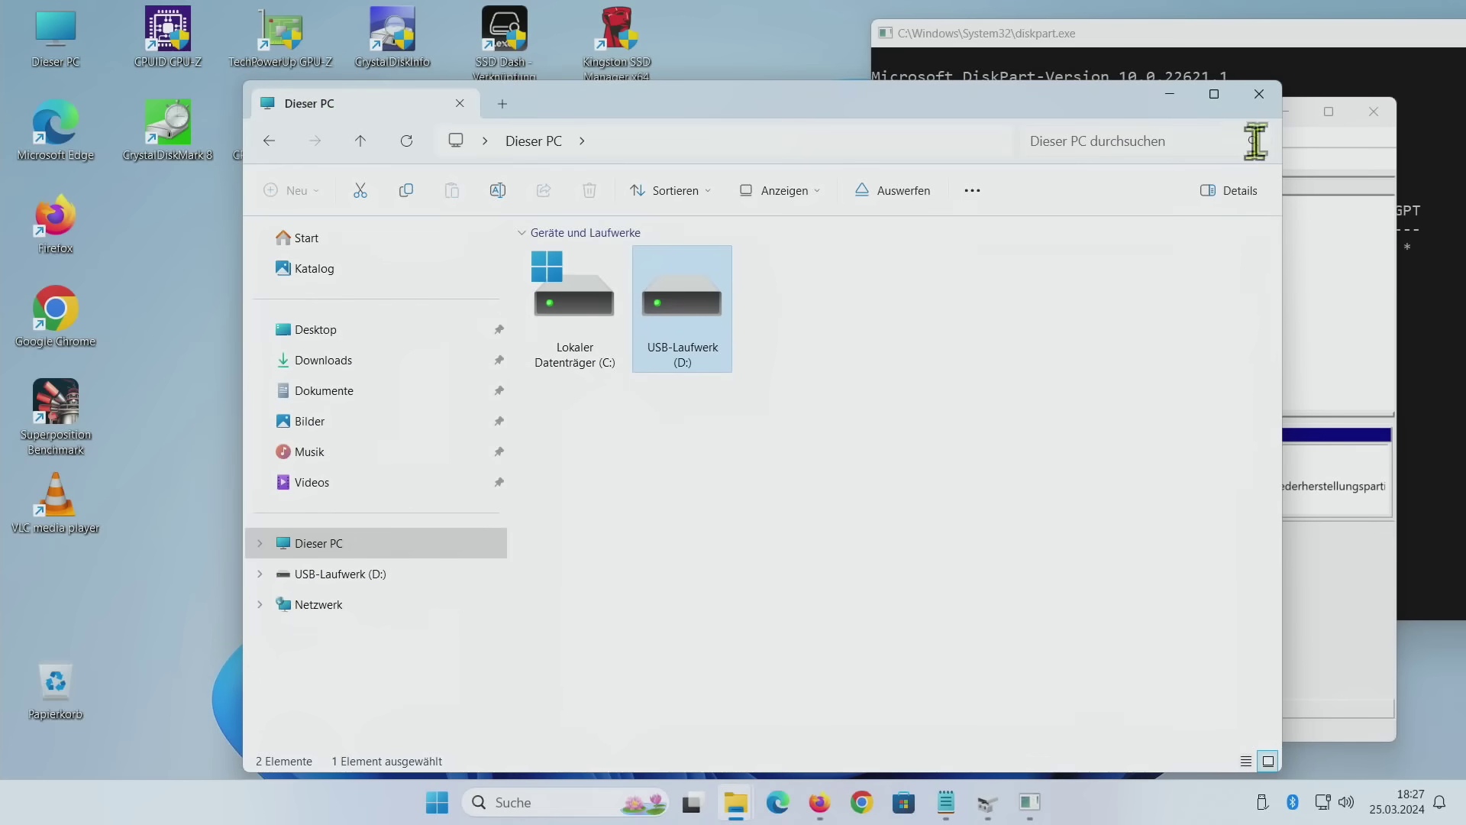
pyautogui.click(1170, 93)
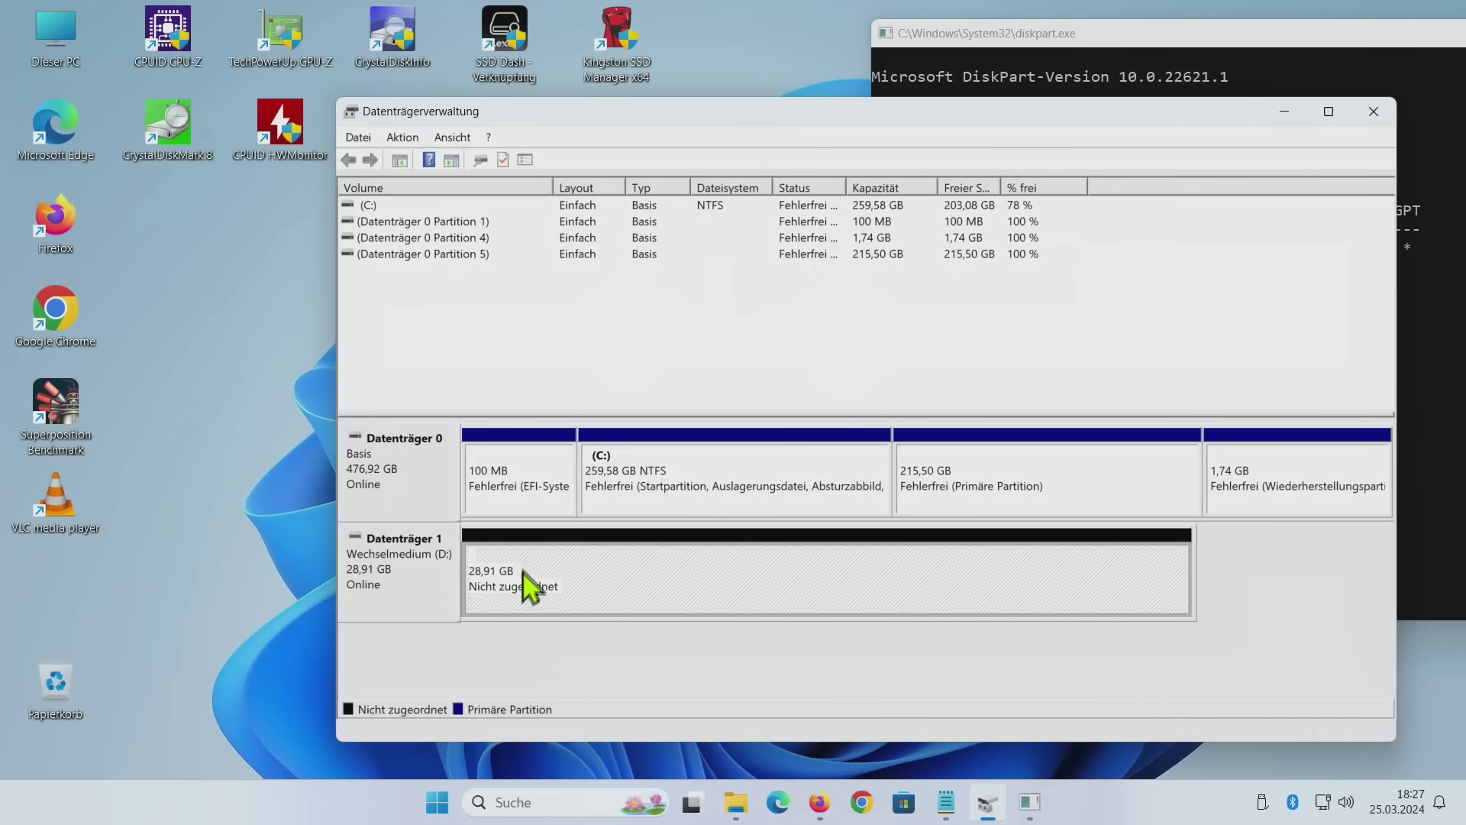
# Create a simple volume on the unallocated 28,91 GB of Datenträger 1 with letter E, quick-formatted as NTFS and labelled Volume
pyautogui.rightClick(418, 557)
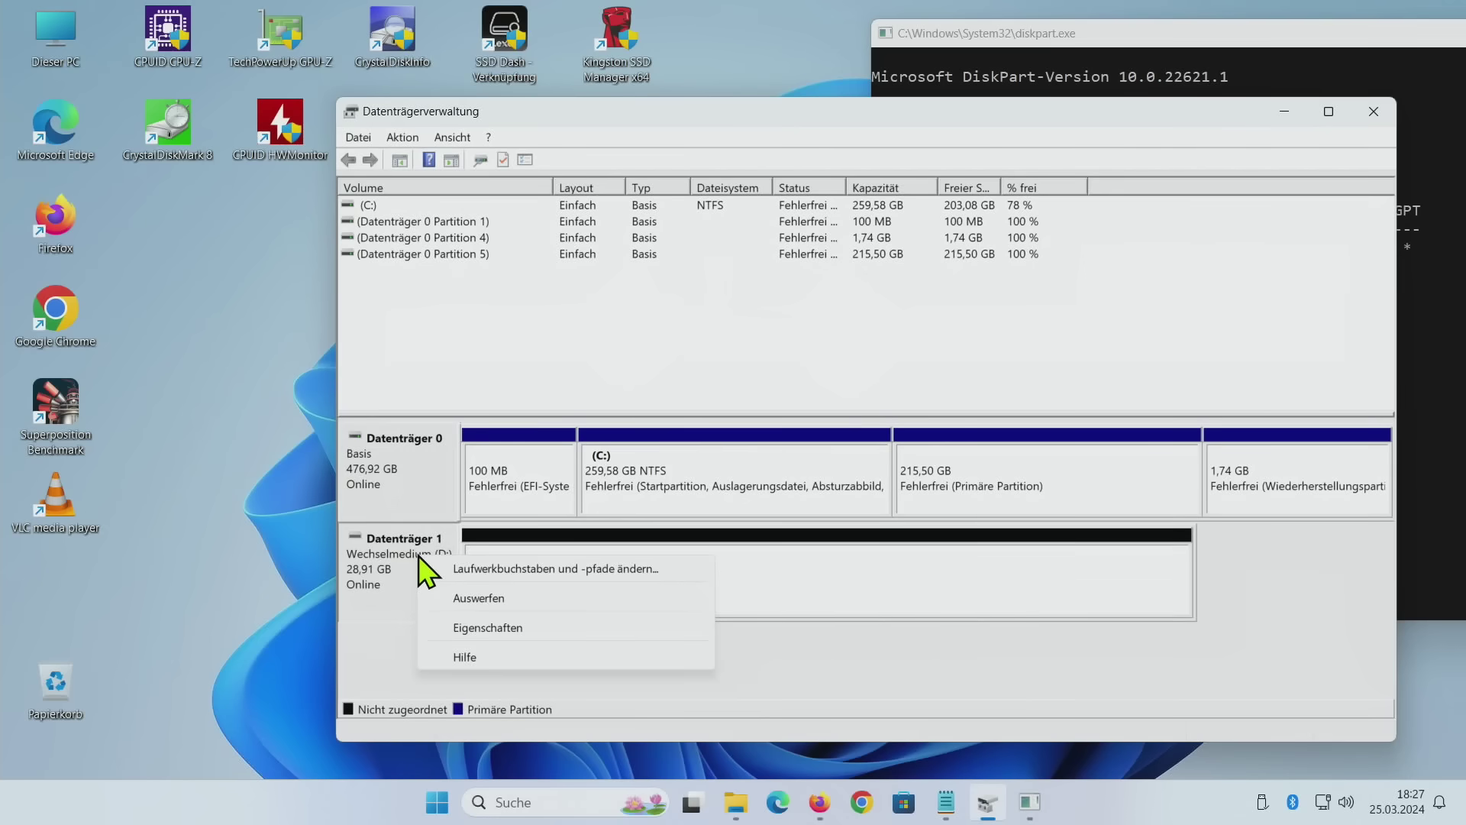
pyautogui.click(823, 597)
pyautogui.rightClick(823, 597)
pyautogui.click(855, 603)
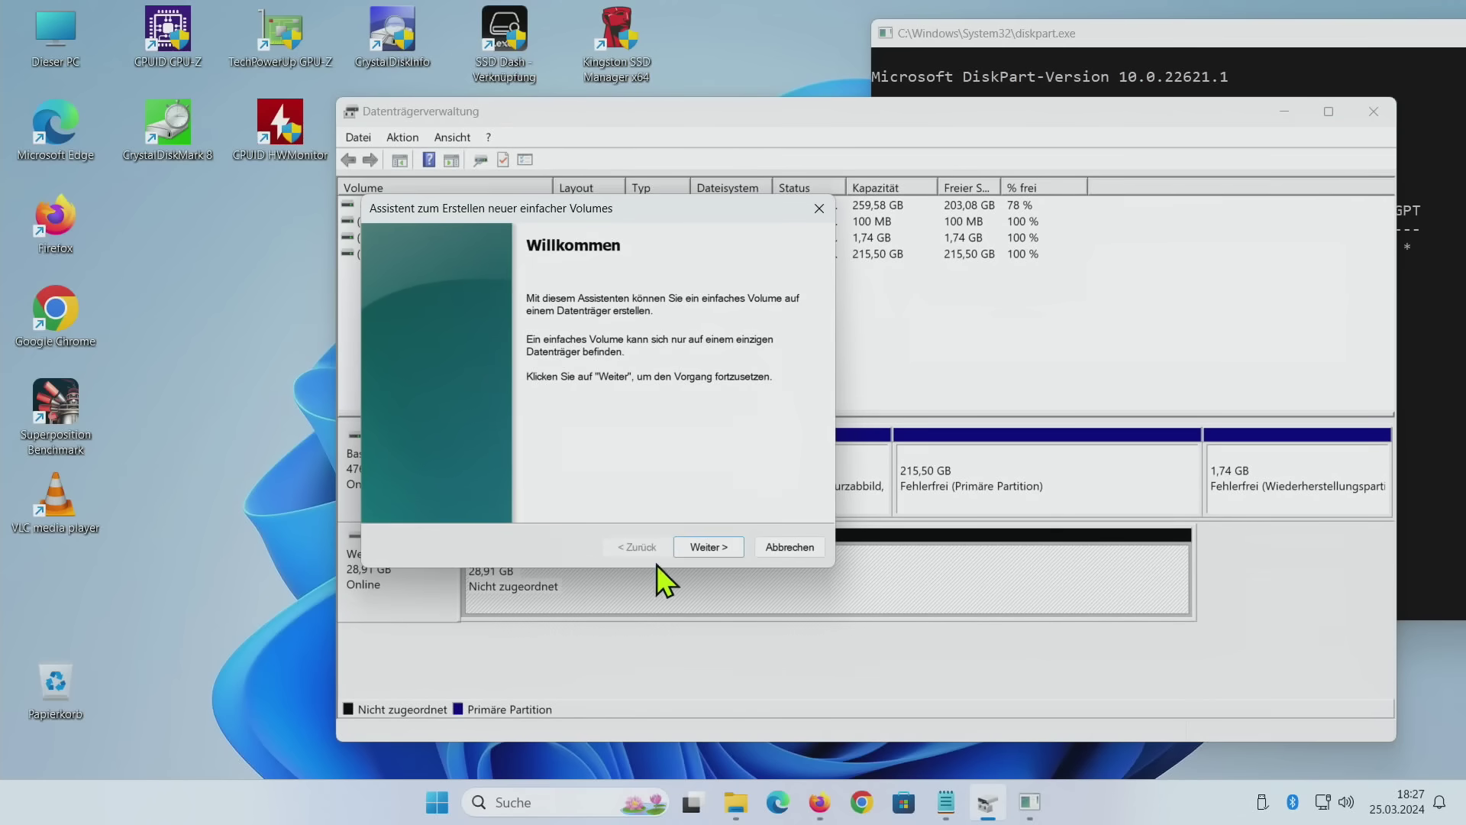
pyautogui.click(695, 548)
pyautogui.click(707, 548)
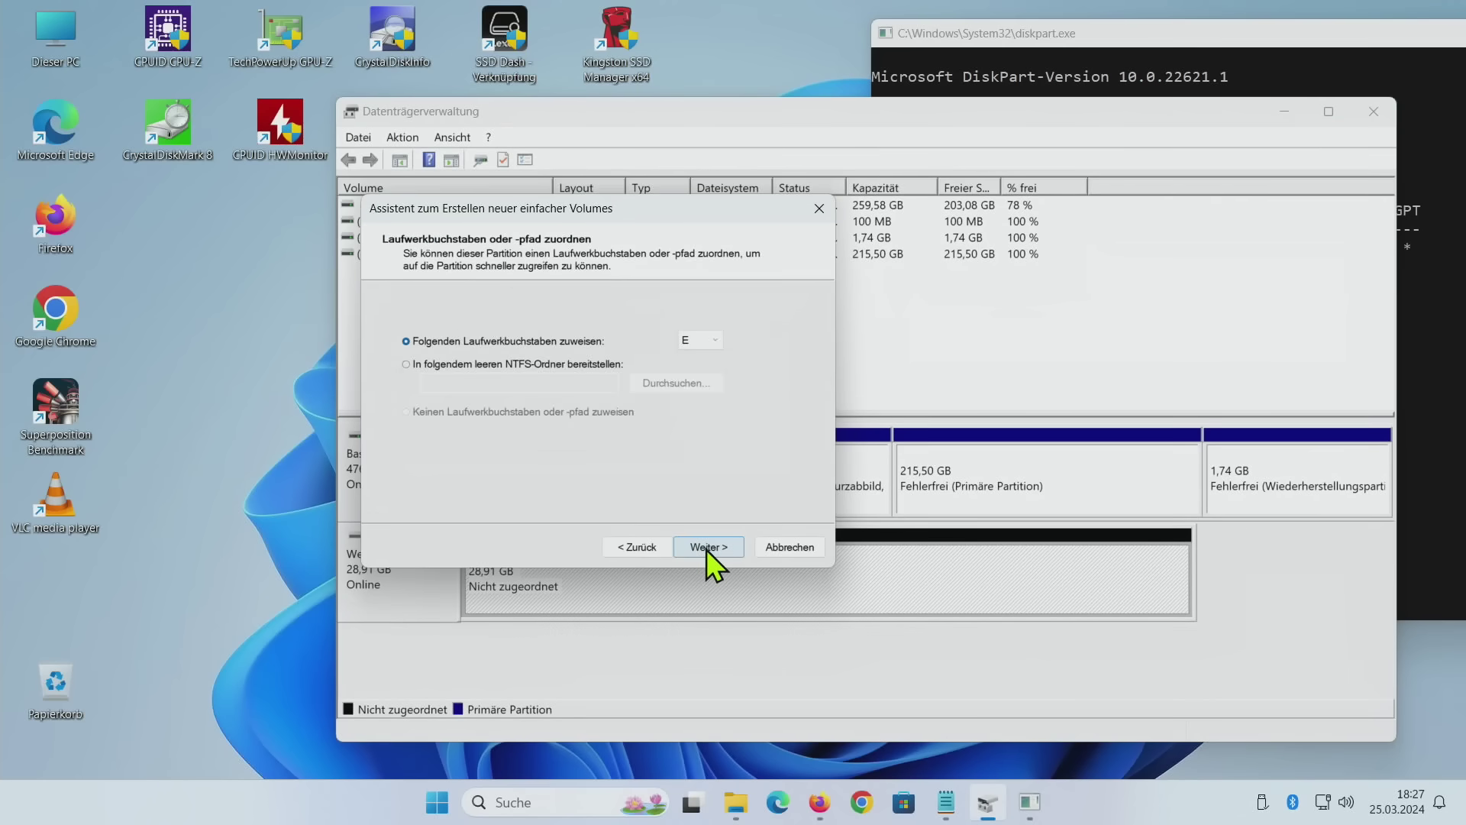
pyautogui.click(709, 548)
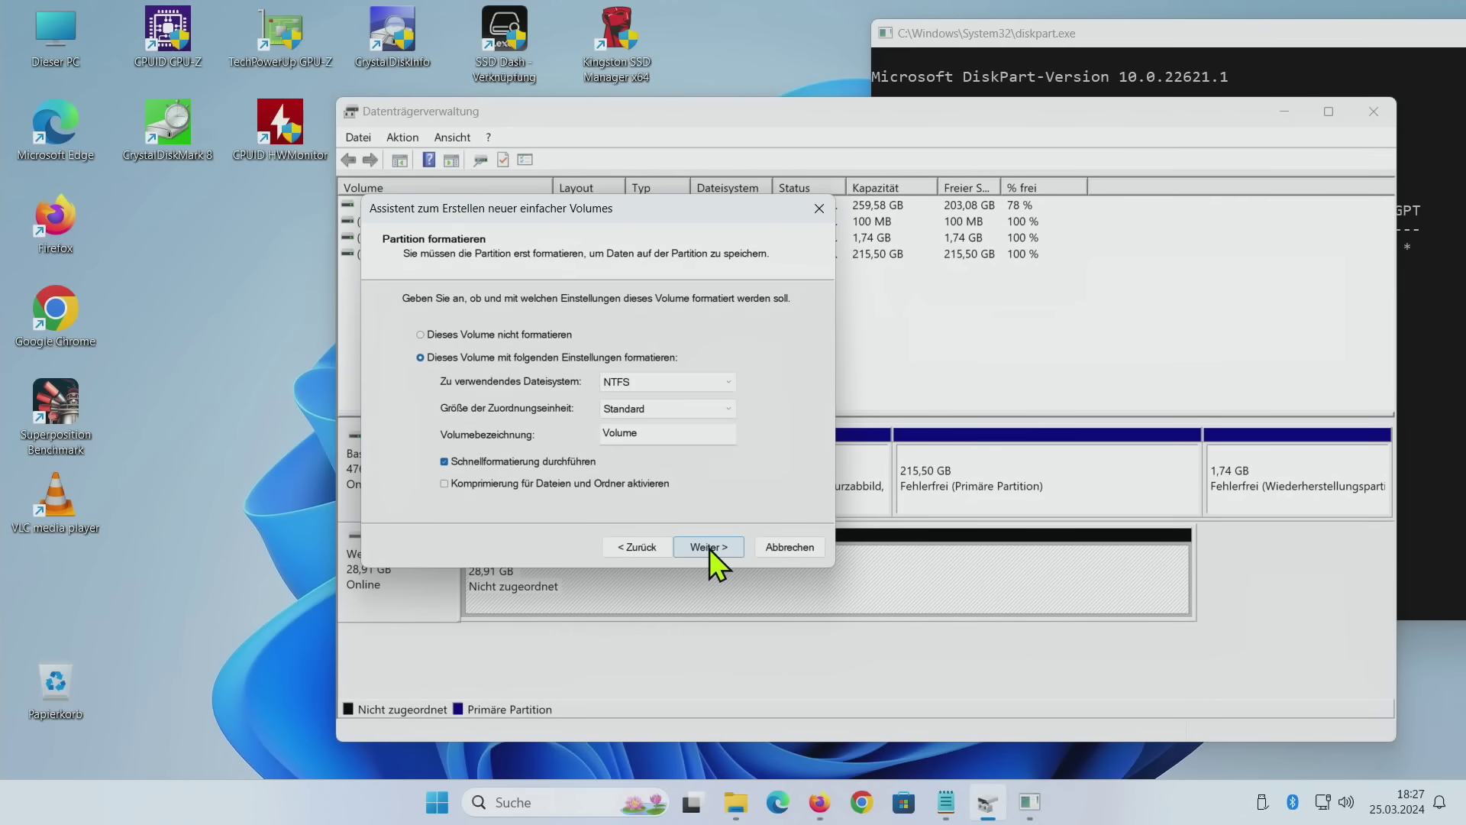
pyautogui.click(708, 548)
pyautogui.click(708, 549)
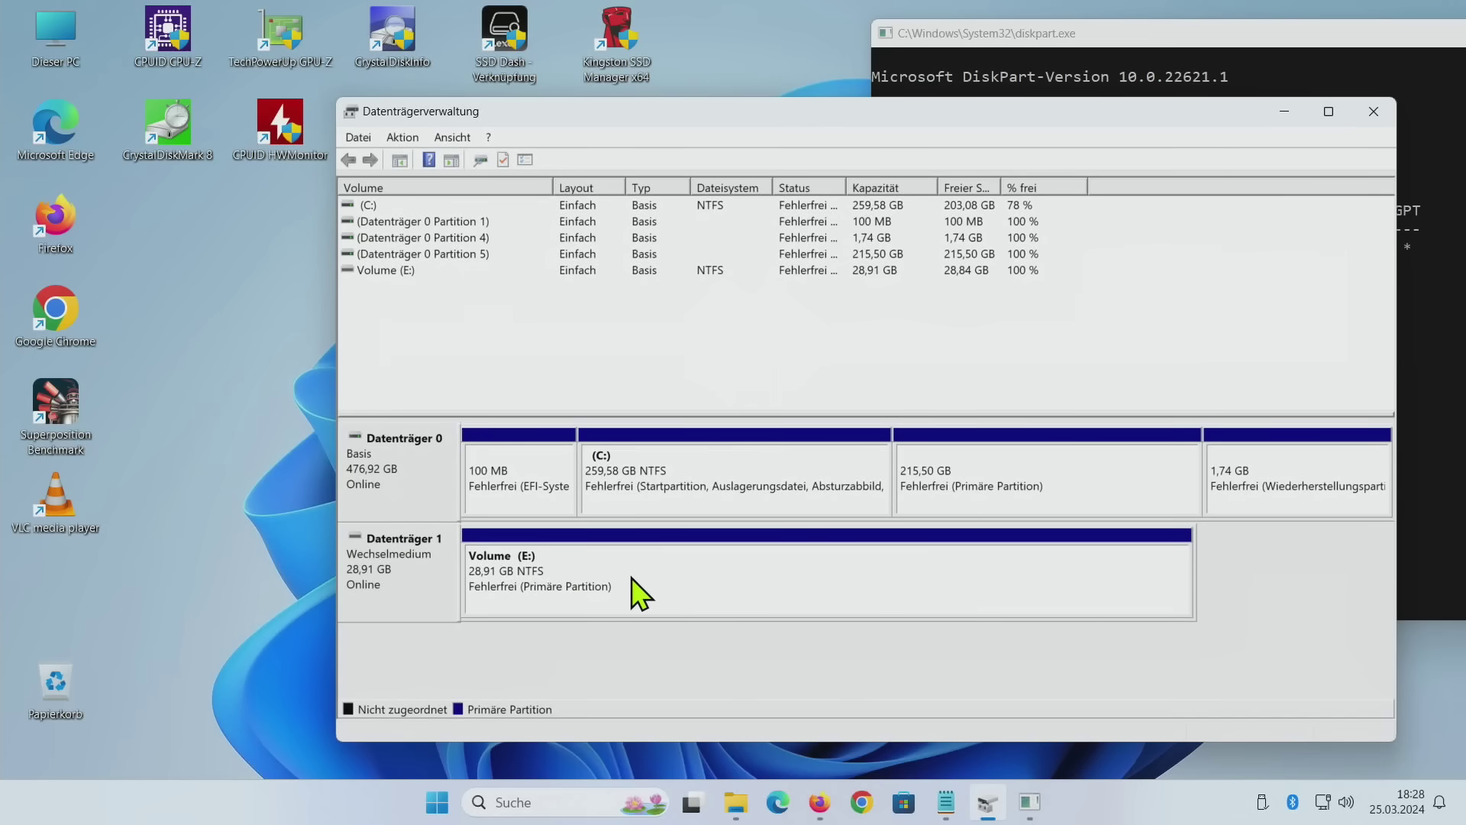
# Examine the file system and capacity of Volume (E:) in its properties, then close them and minimise File Explorer
pyautogui.press('super+e')
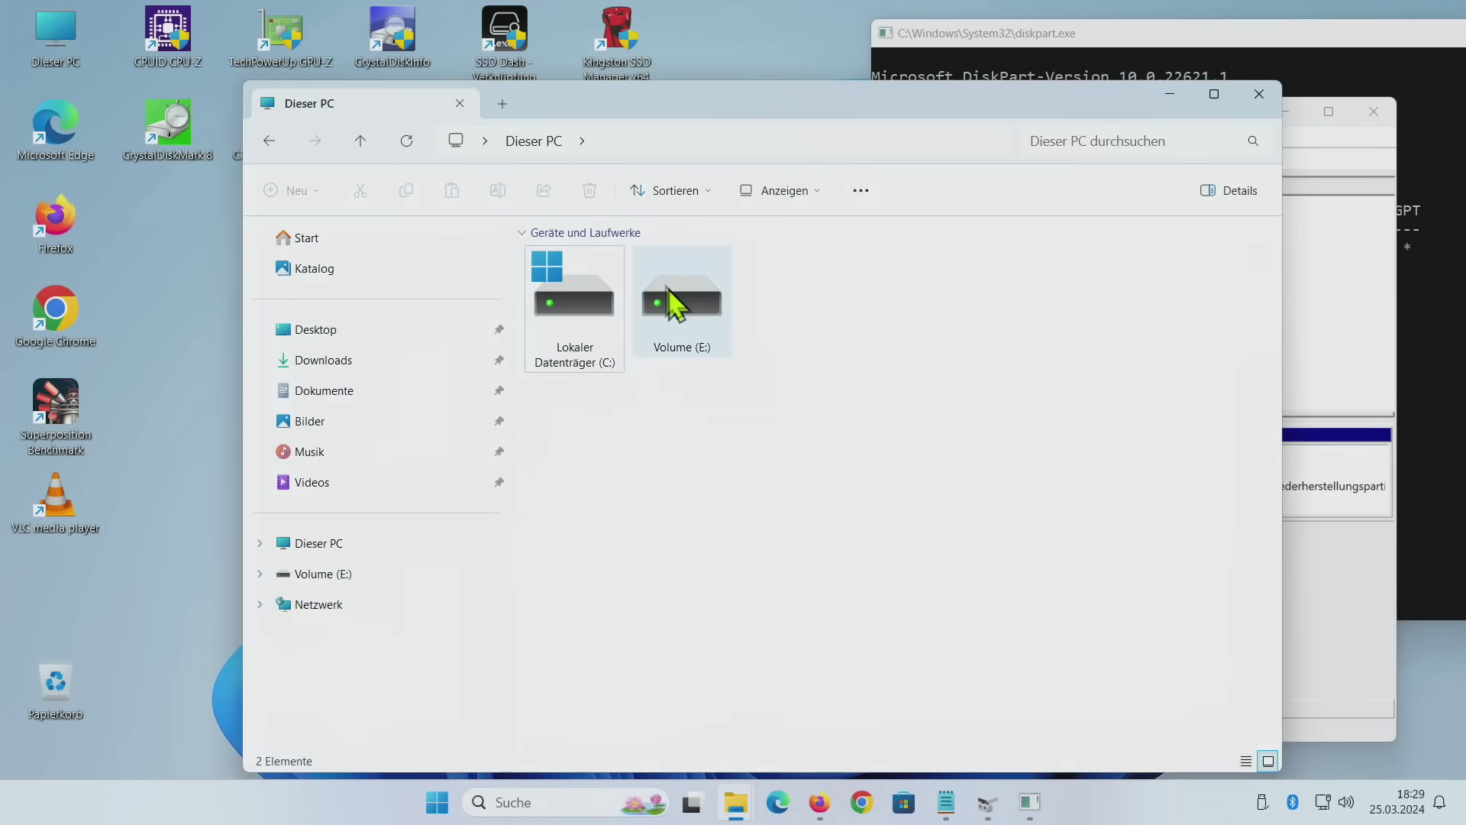
pyautogui.click(688, 299)
pyautogui.rightClick(687, 299)
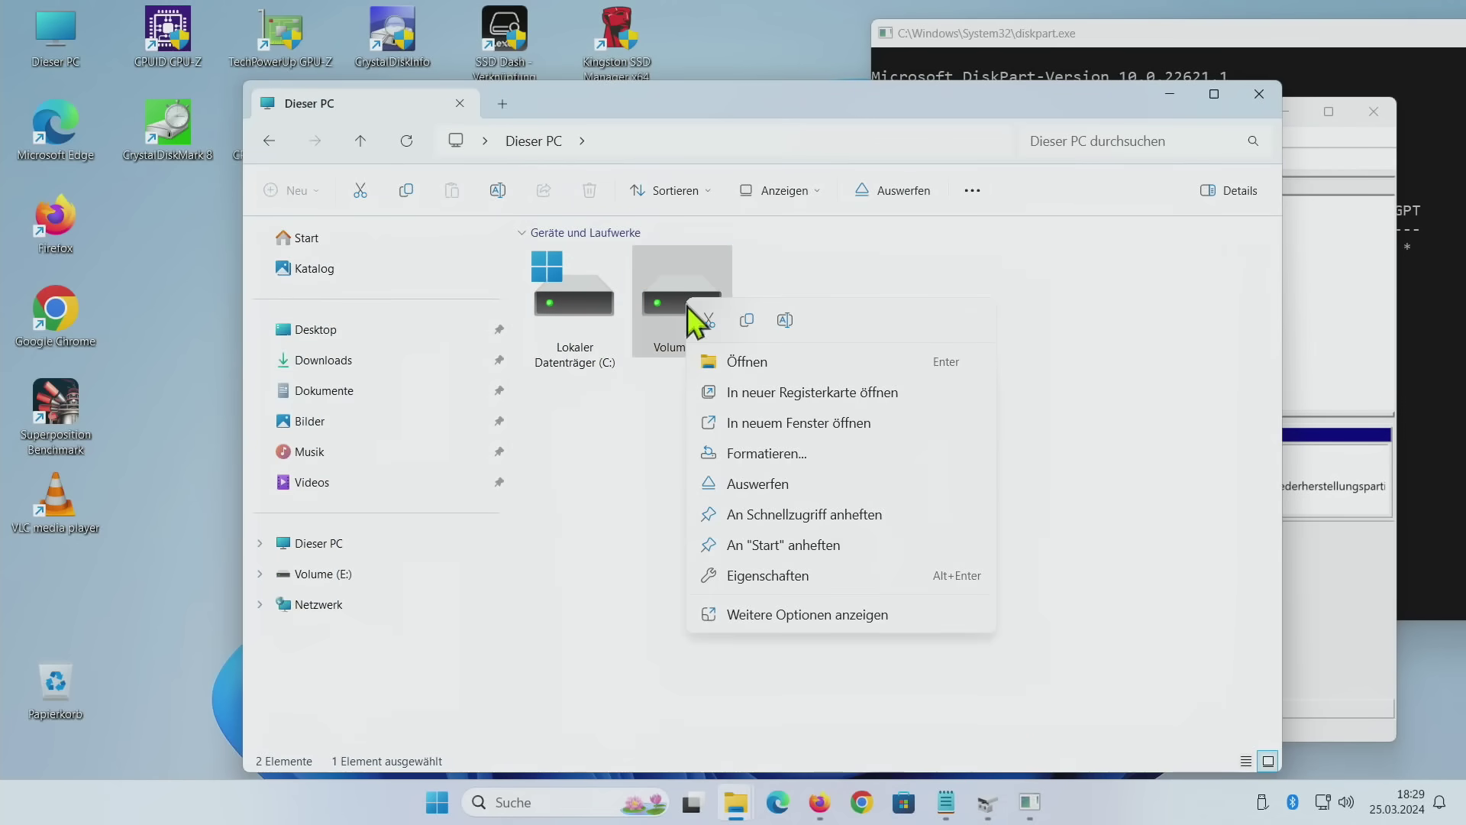
pyautogui.click(779, 585)
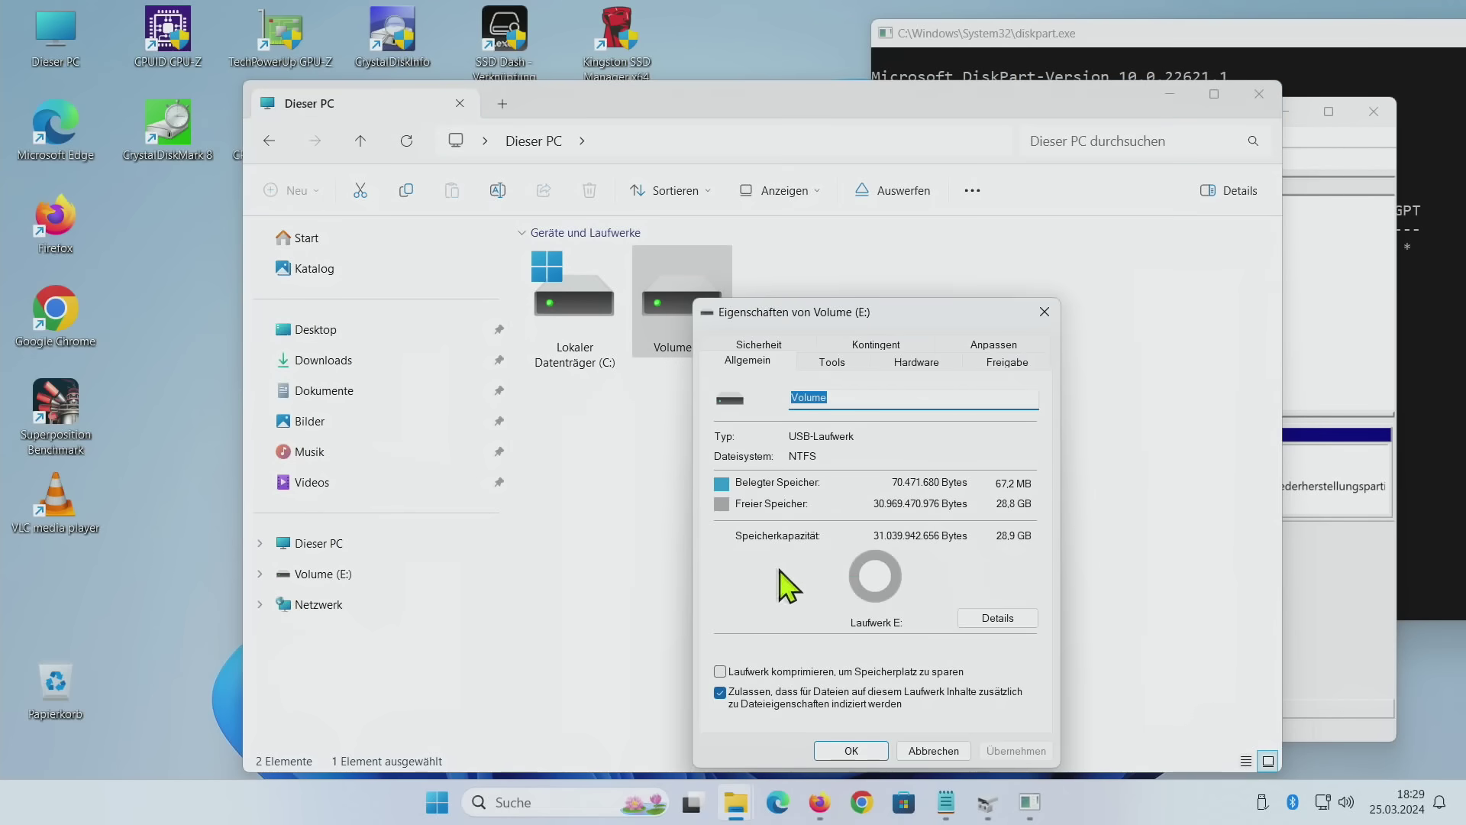
pyautogui.click(931, 750)
pyautogui.click(1170, 93)
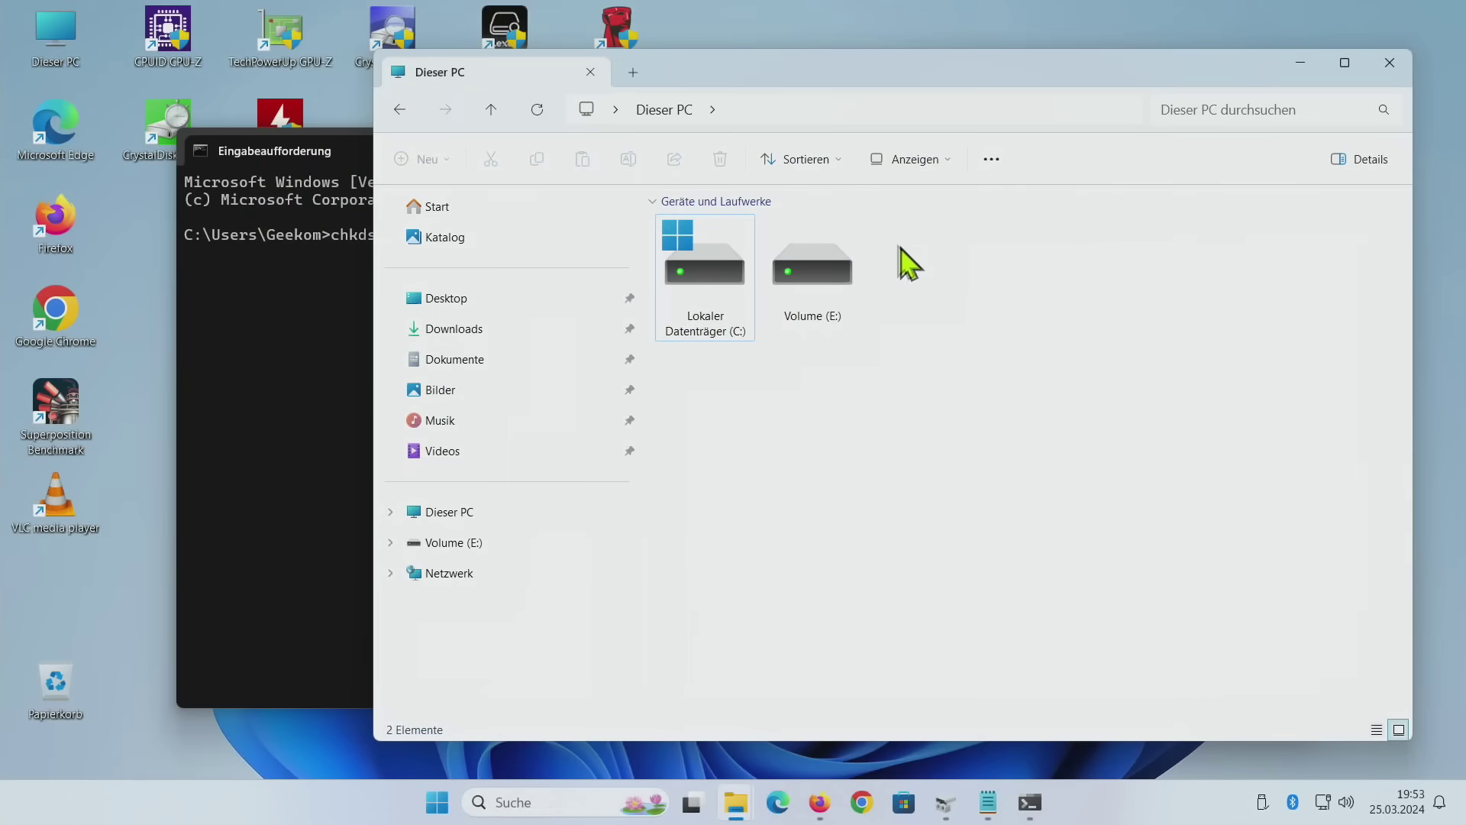
# Check the stick's drive letter in File Explorer and run "chkdsk e: /f" and "chkdsk e: /f /r" in the Eingabeaufforderung
pyautogui.moveTo(840, 282)
pyautogui.click(1302, 62)
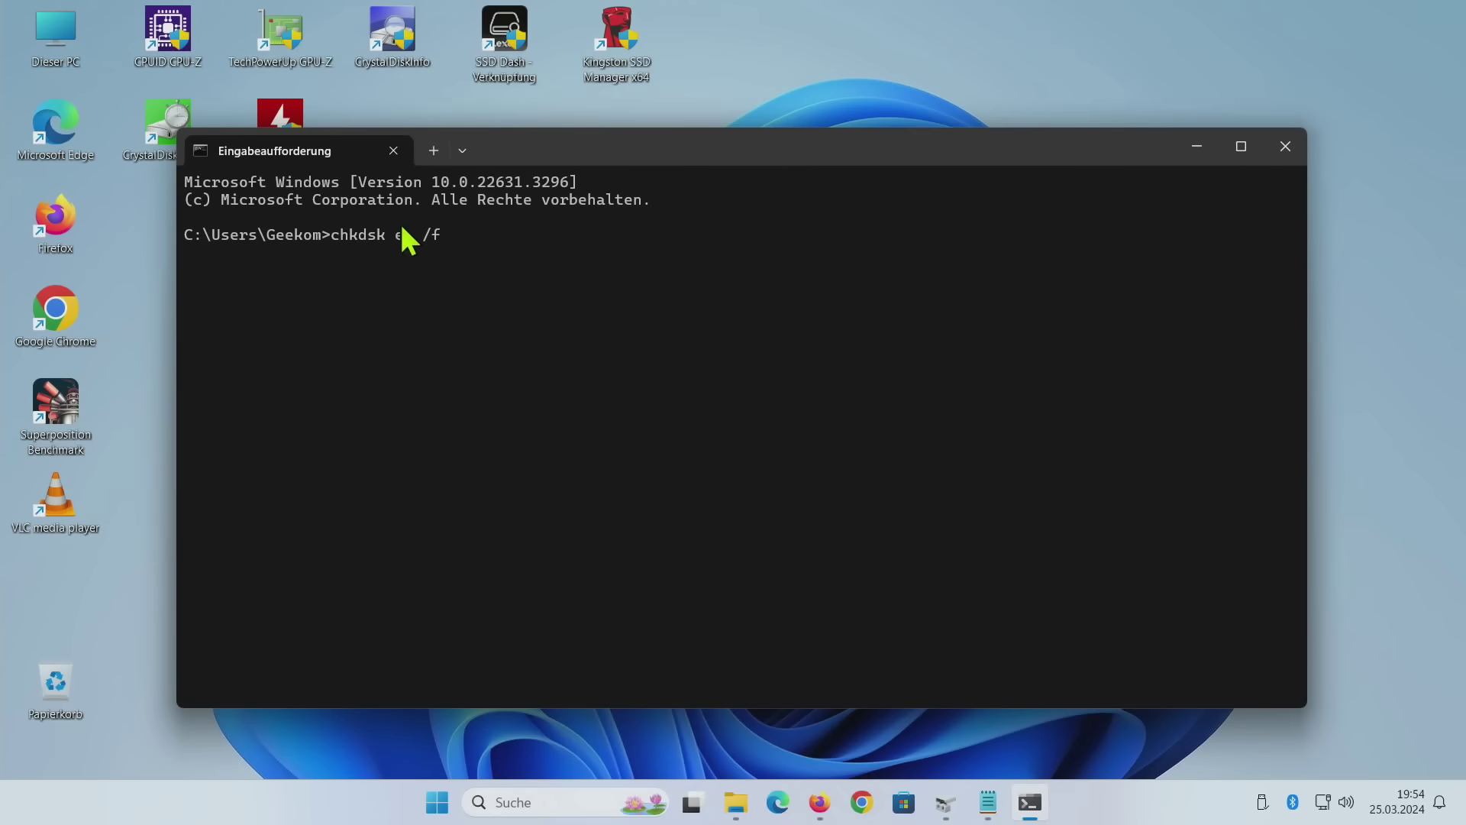
pyautogui.click(565, 802)
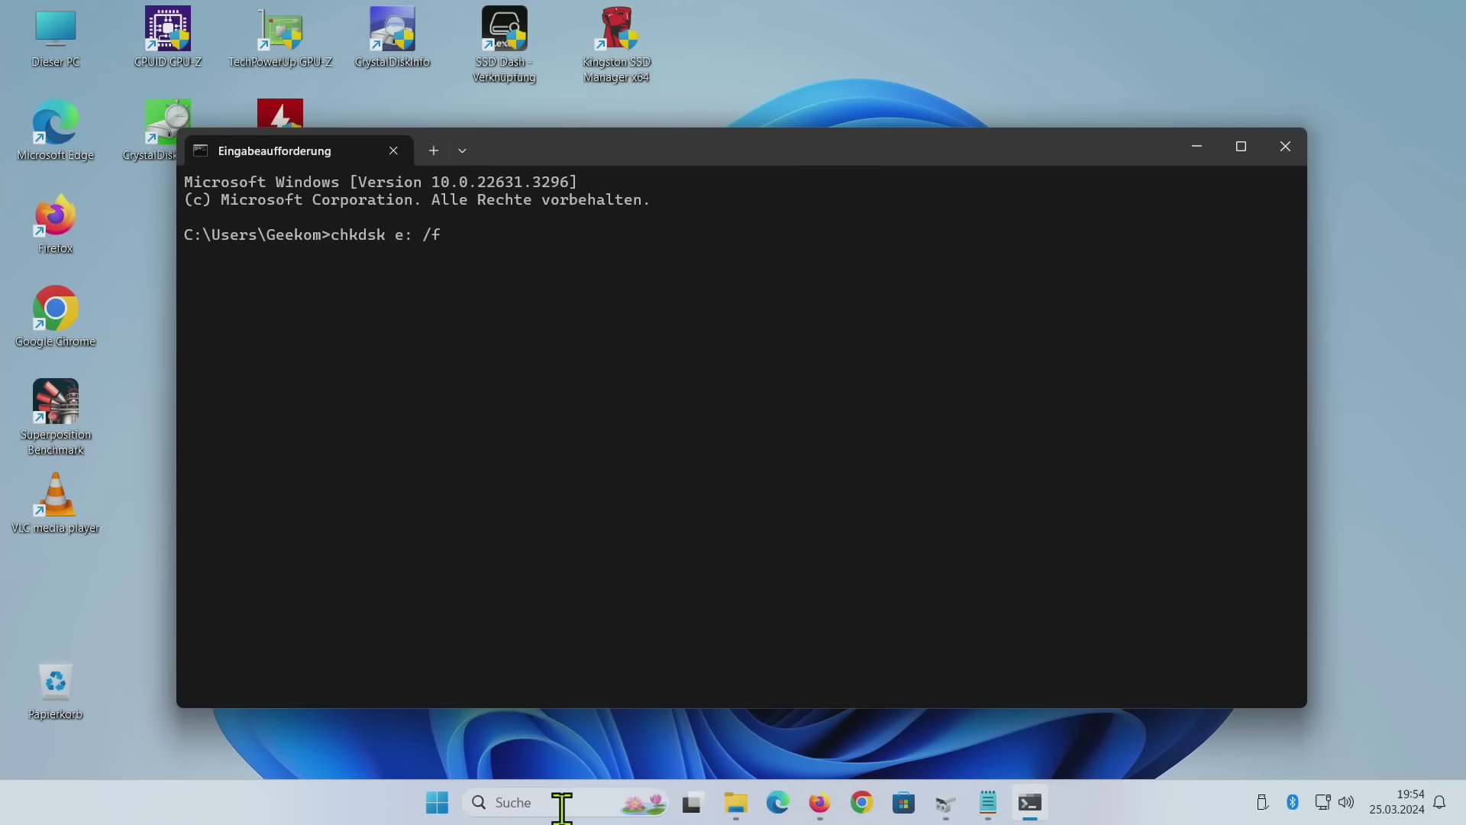
pyautogui.write('cmd')
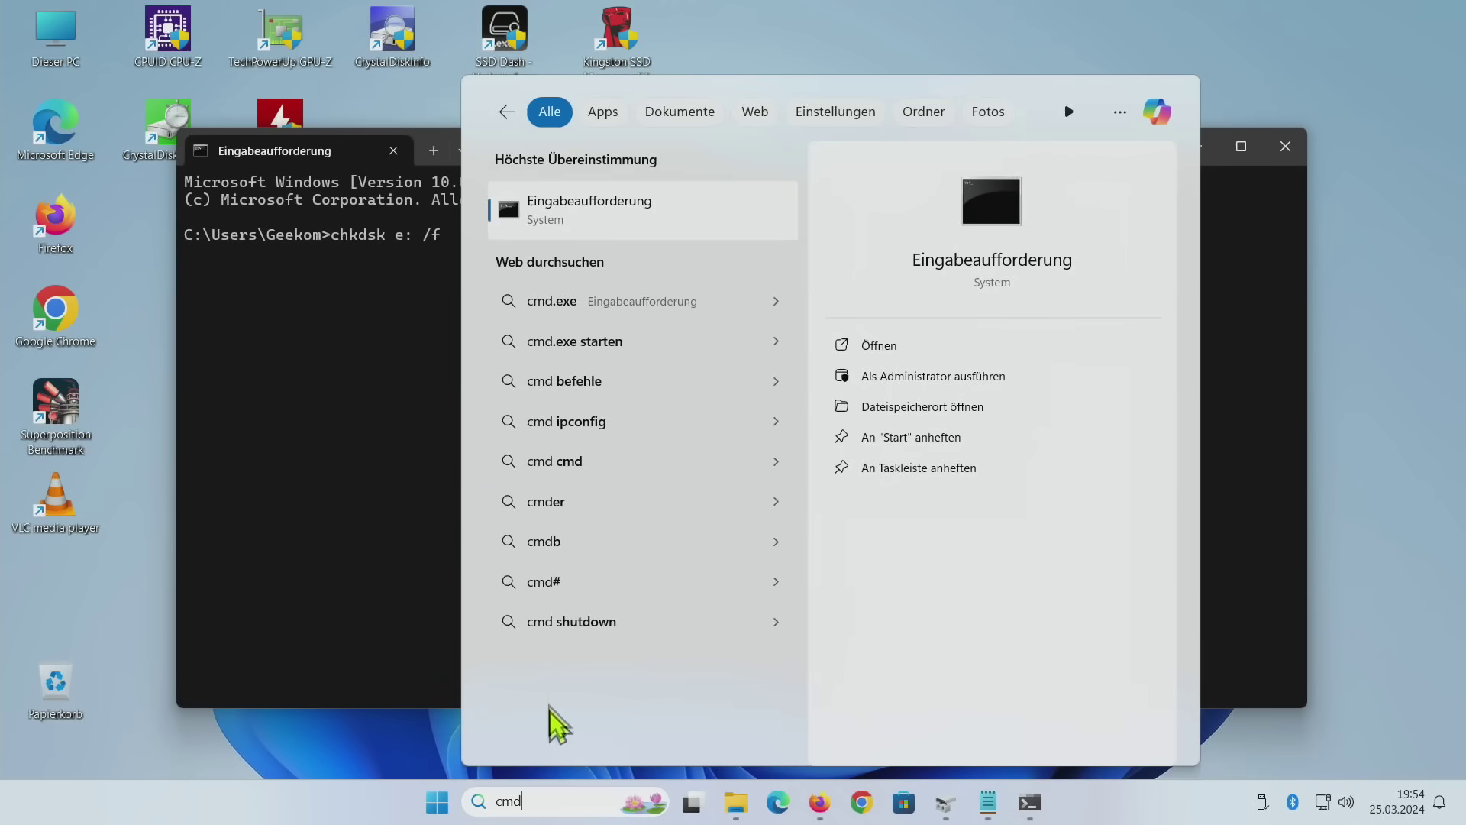
pyautogui.click(418, 376)
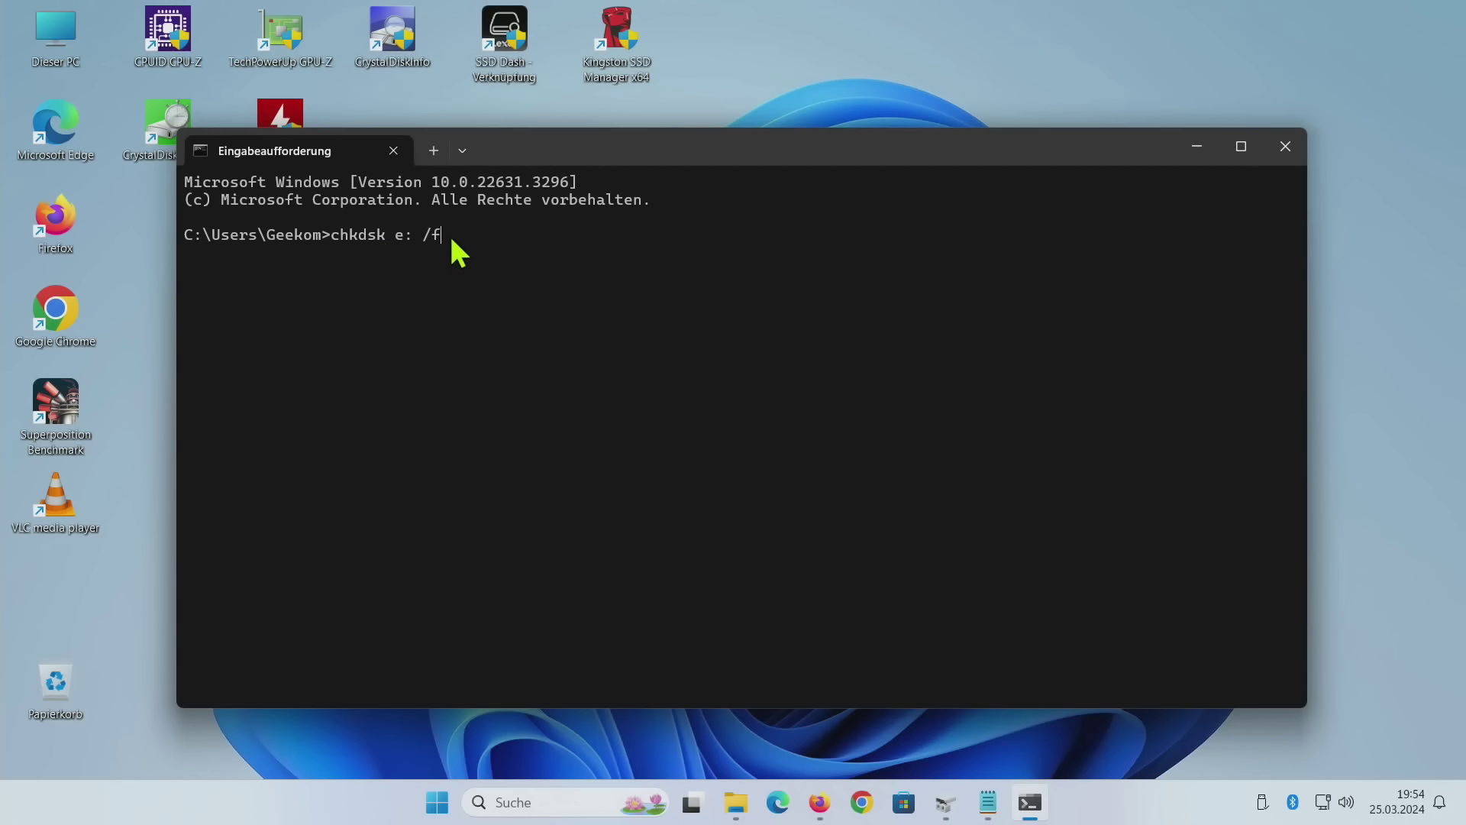
pyautogui.press('Return')
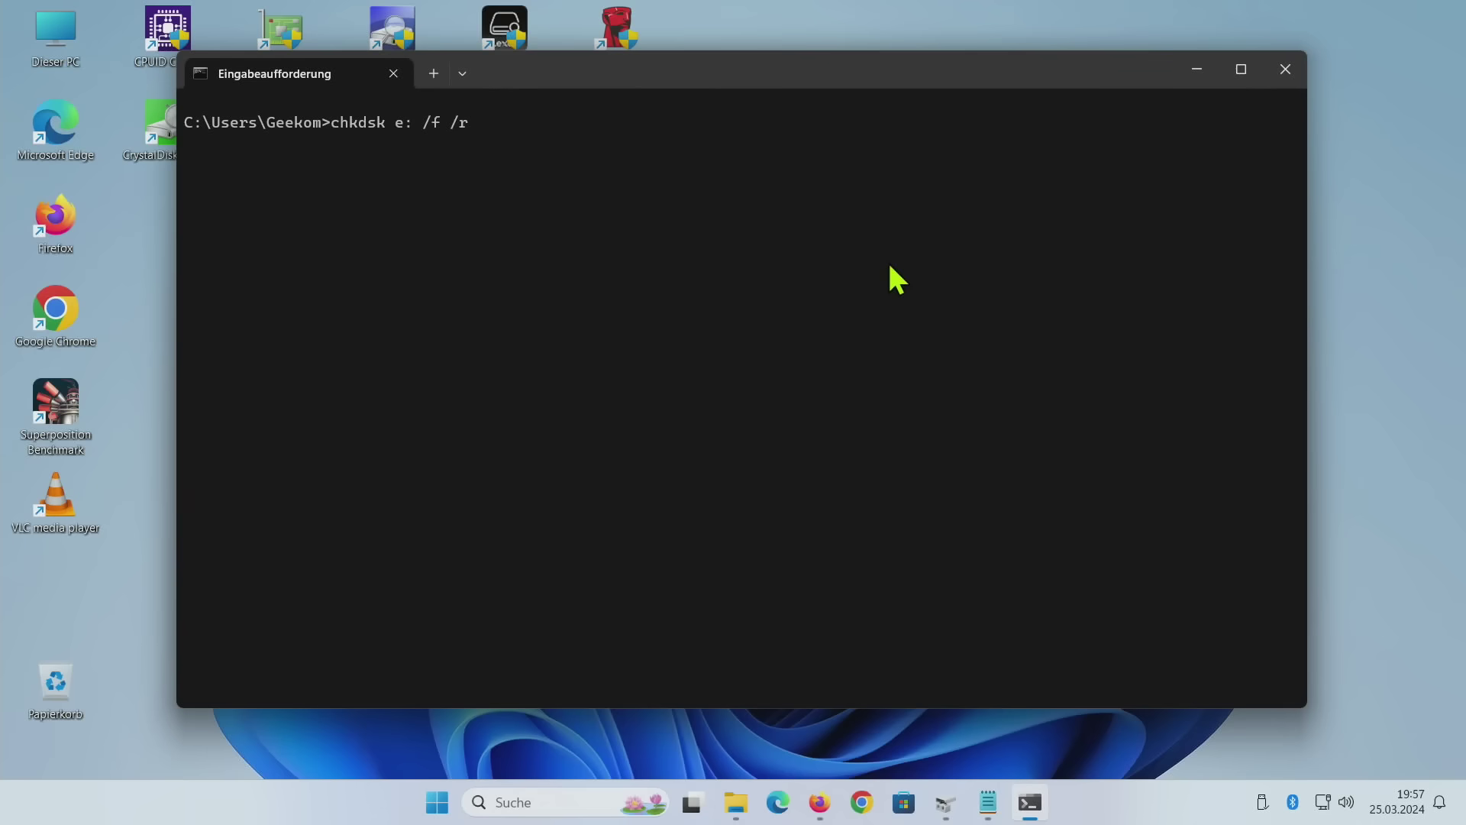
pyautogui.press('Return')
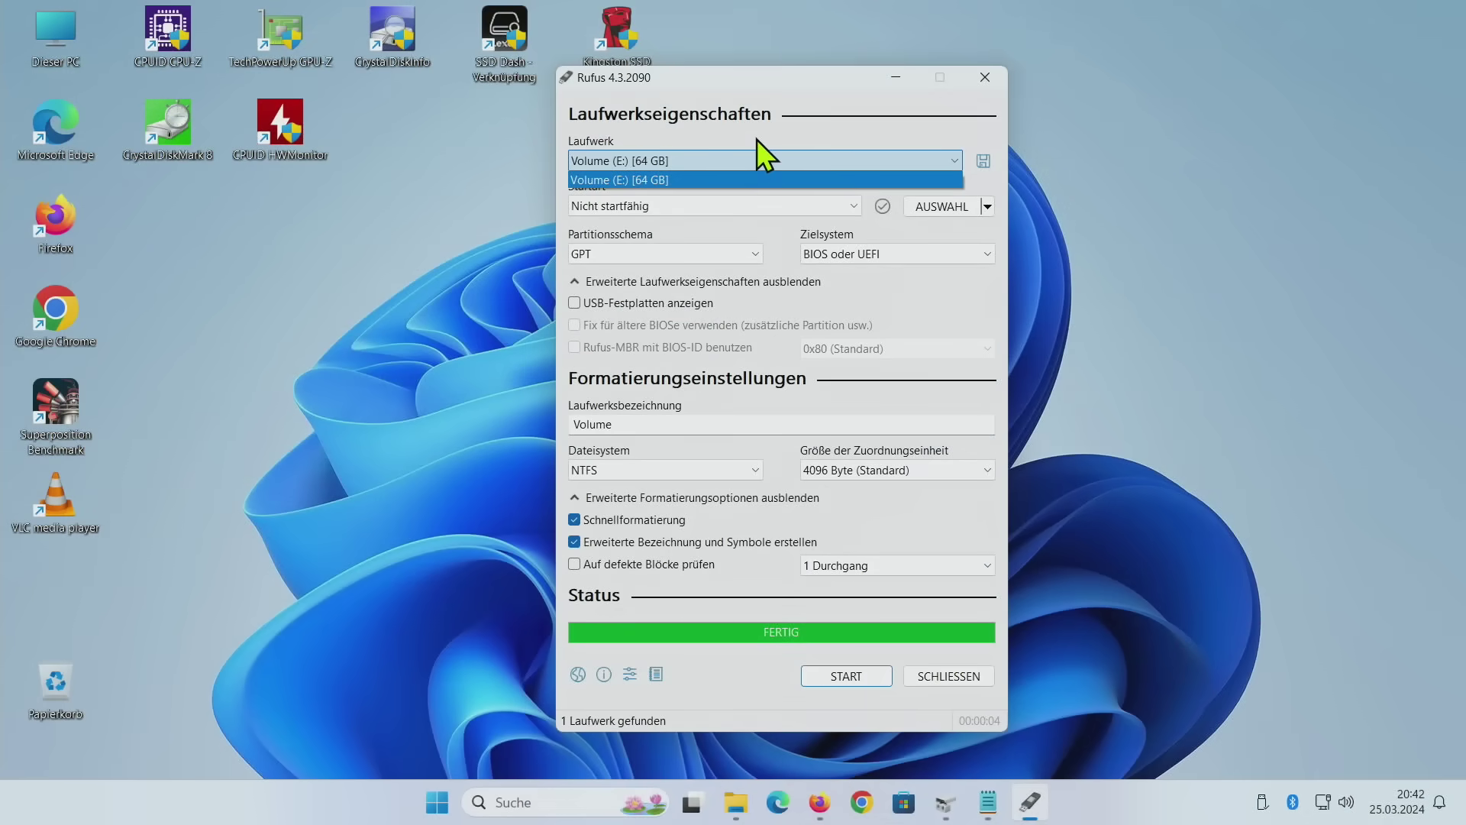
# In Rufus, review the drive, boot type and partition scheme choices, keep Nicht startfähig and GPT, and set the file system to exFAT
pyautogui.click(756, 153)
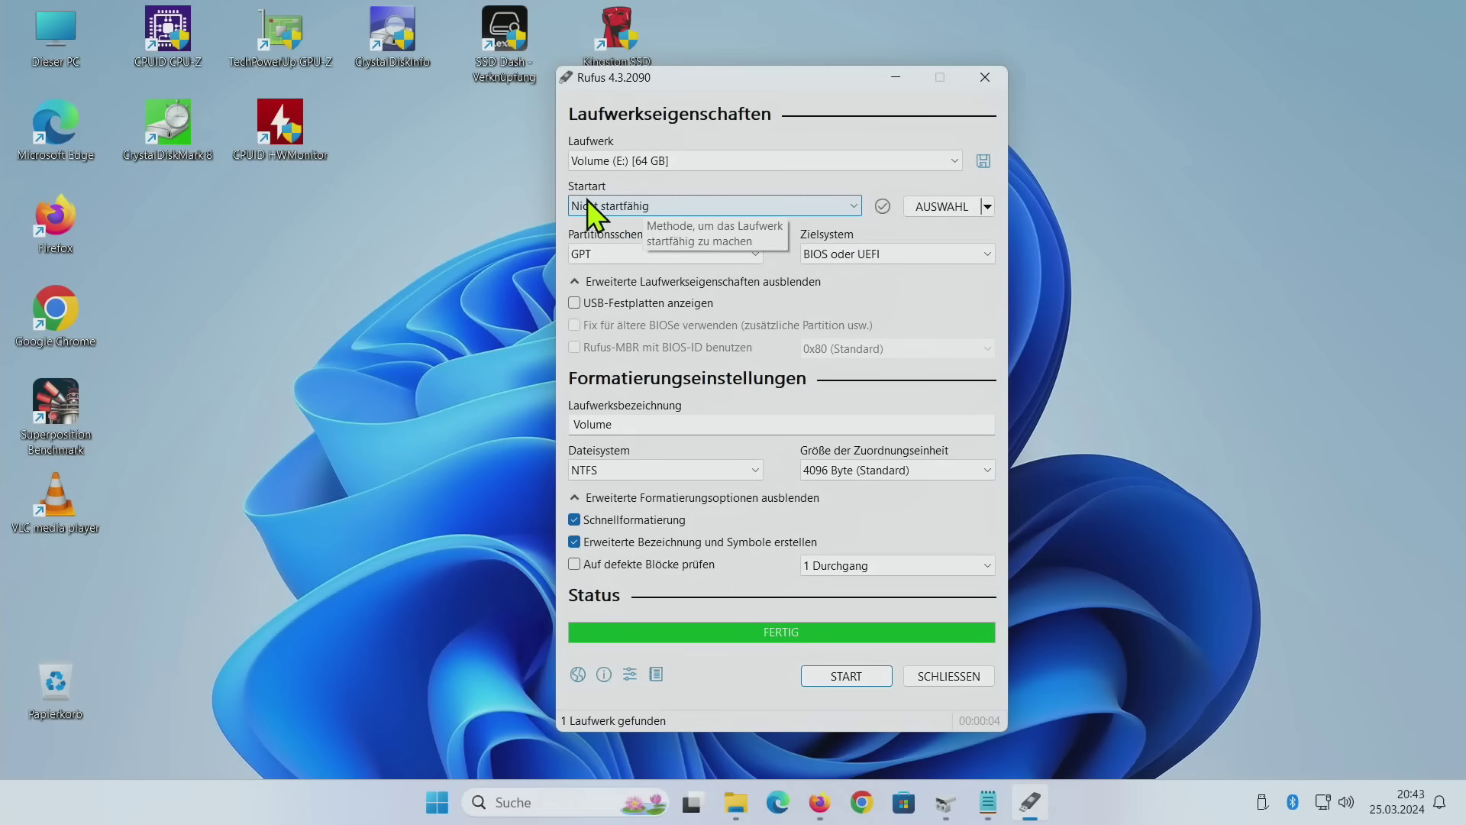
pyautogui.click(707, 207)
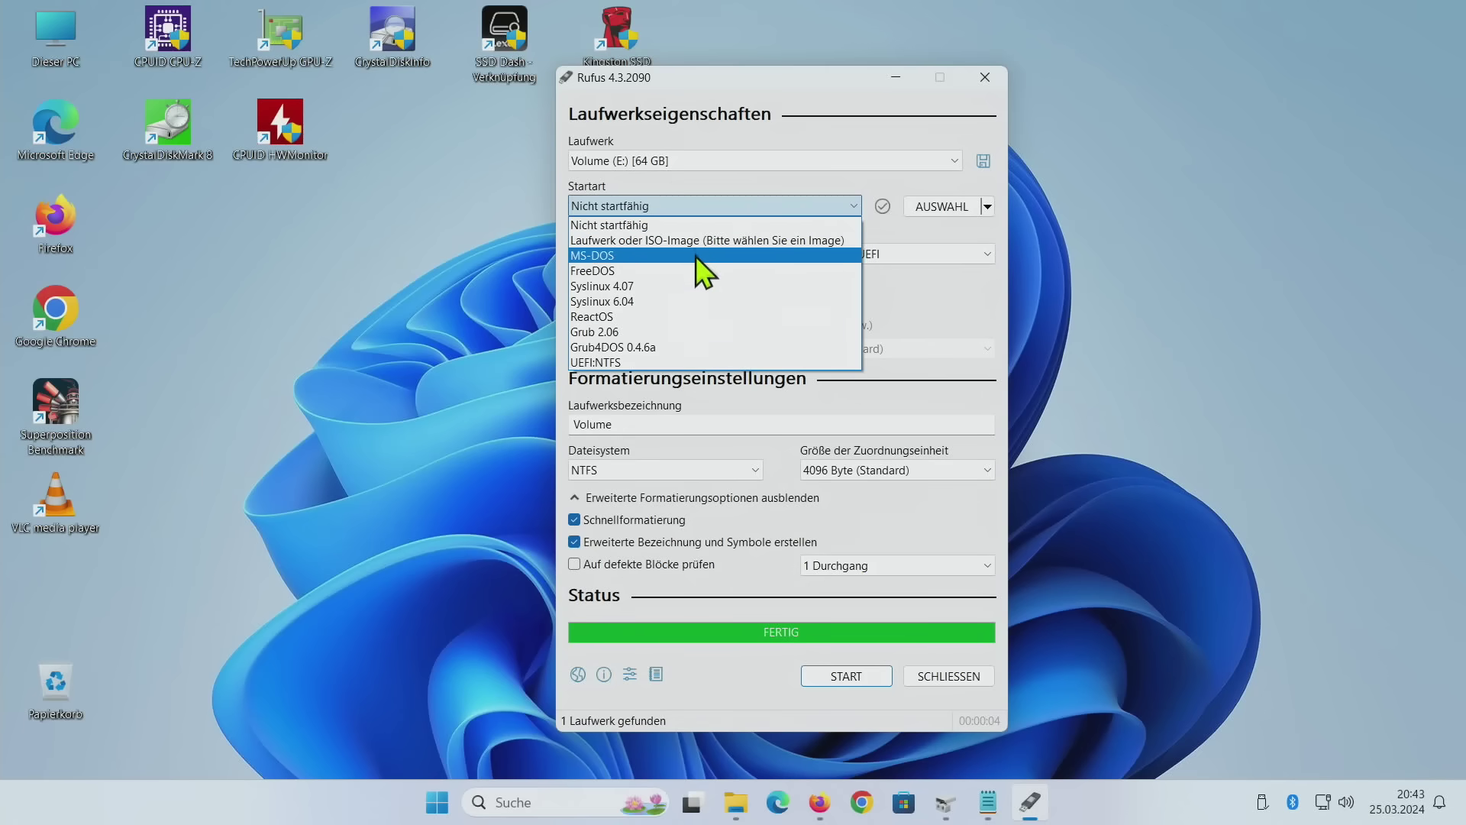
pyautogui.click(683, 206)
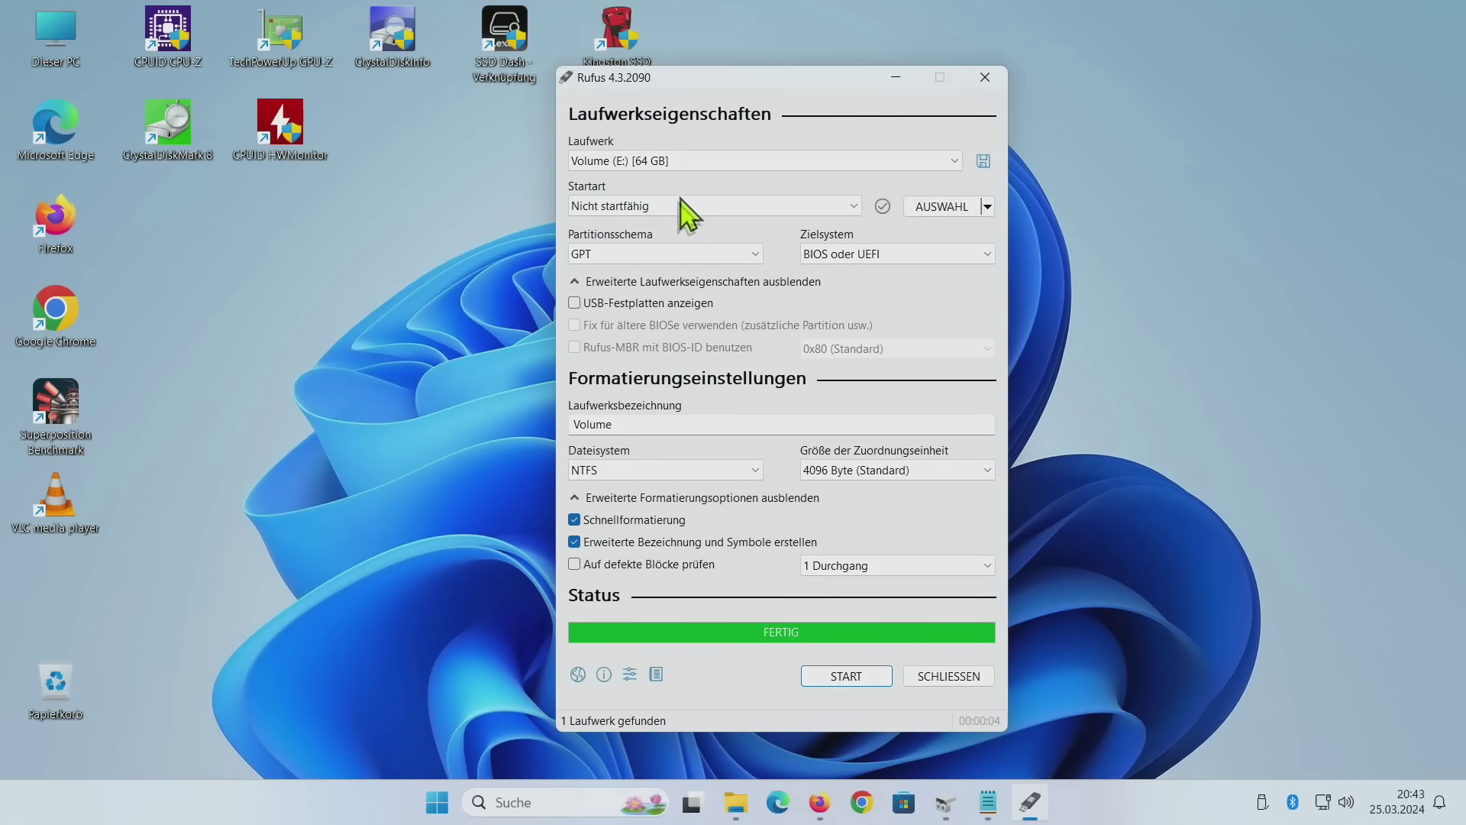
pyautogui.click(618, 254)
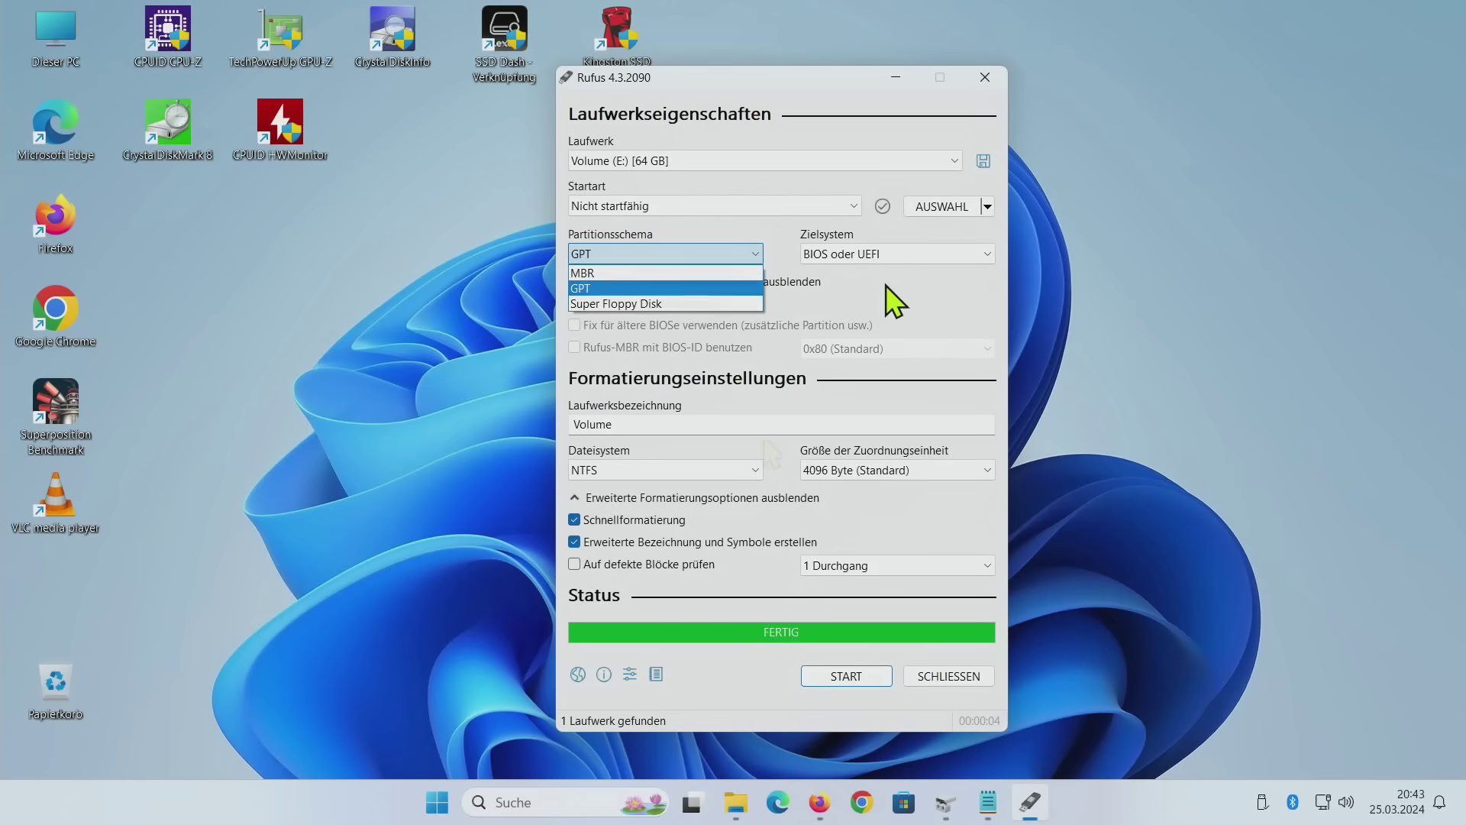
pyautogui.click(783, 457)
pyautogui.click(756, 469)
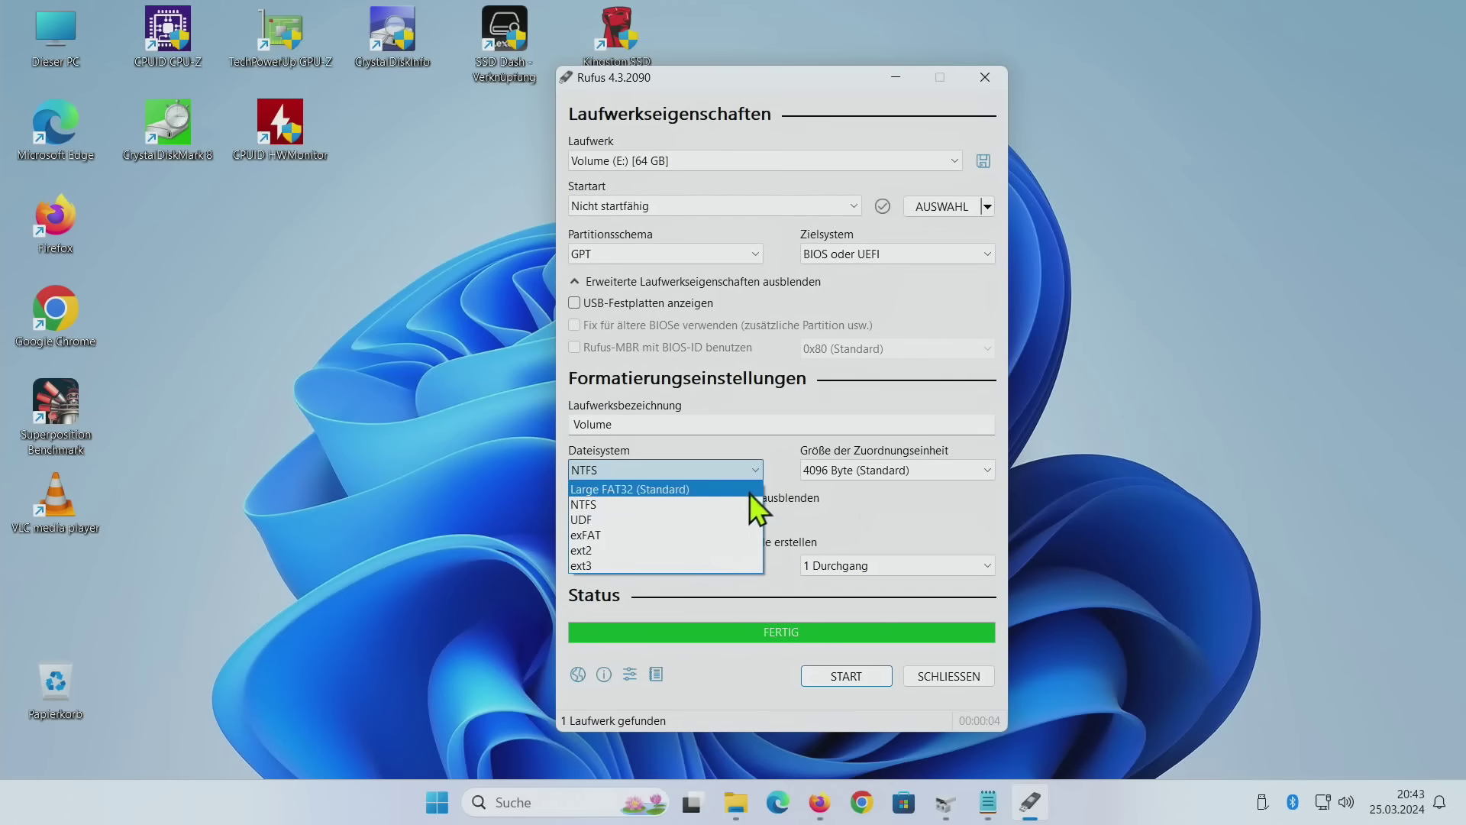
pyautogui.click(680, 534)
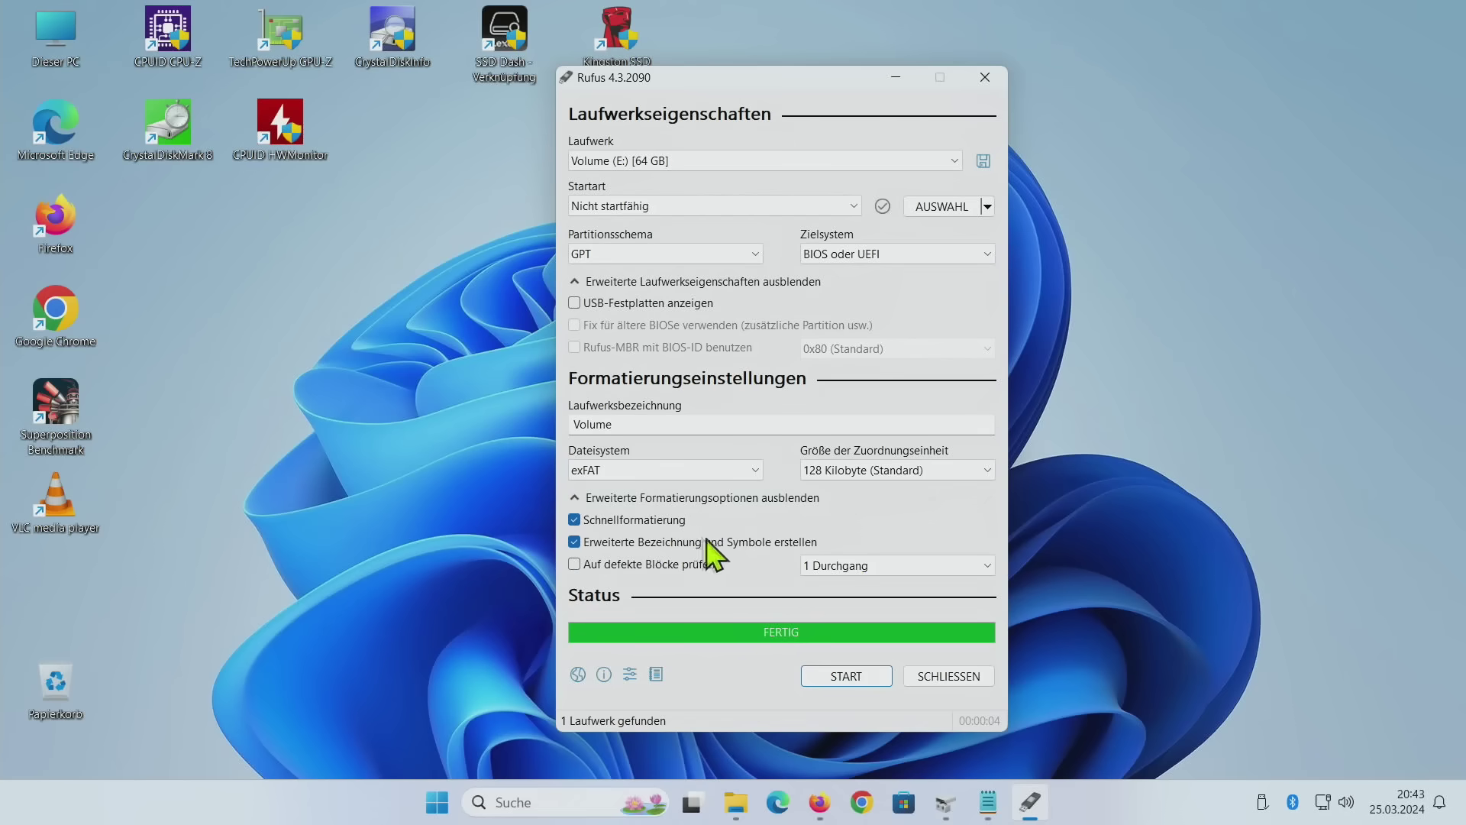
# Check Datenträger 1 in the Datenträgerverwaltung, start formatting Volume (E:) in Rufus, and bring the Datenträgerverwaltung back up
pyautogui.click(947, 800)
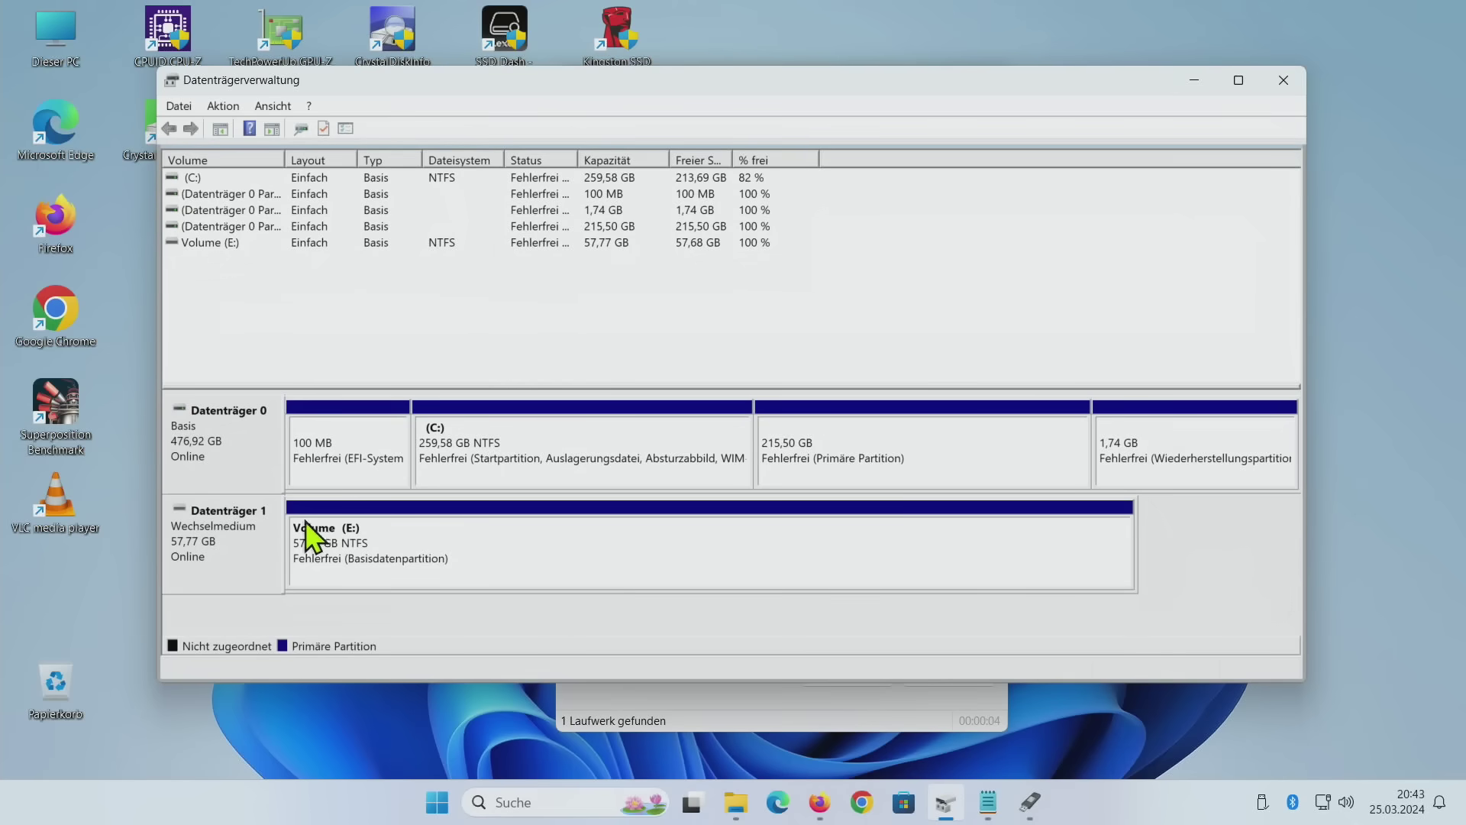
pyautogui.click(1194, 81)
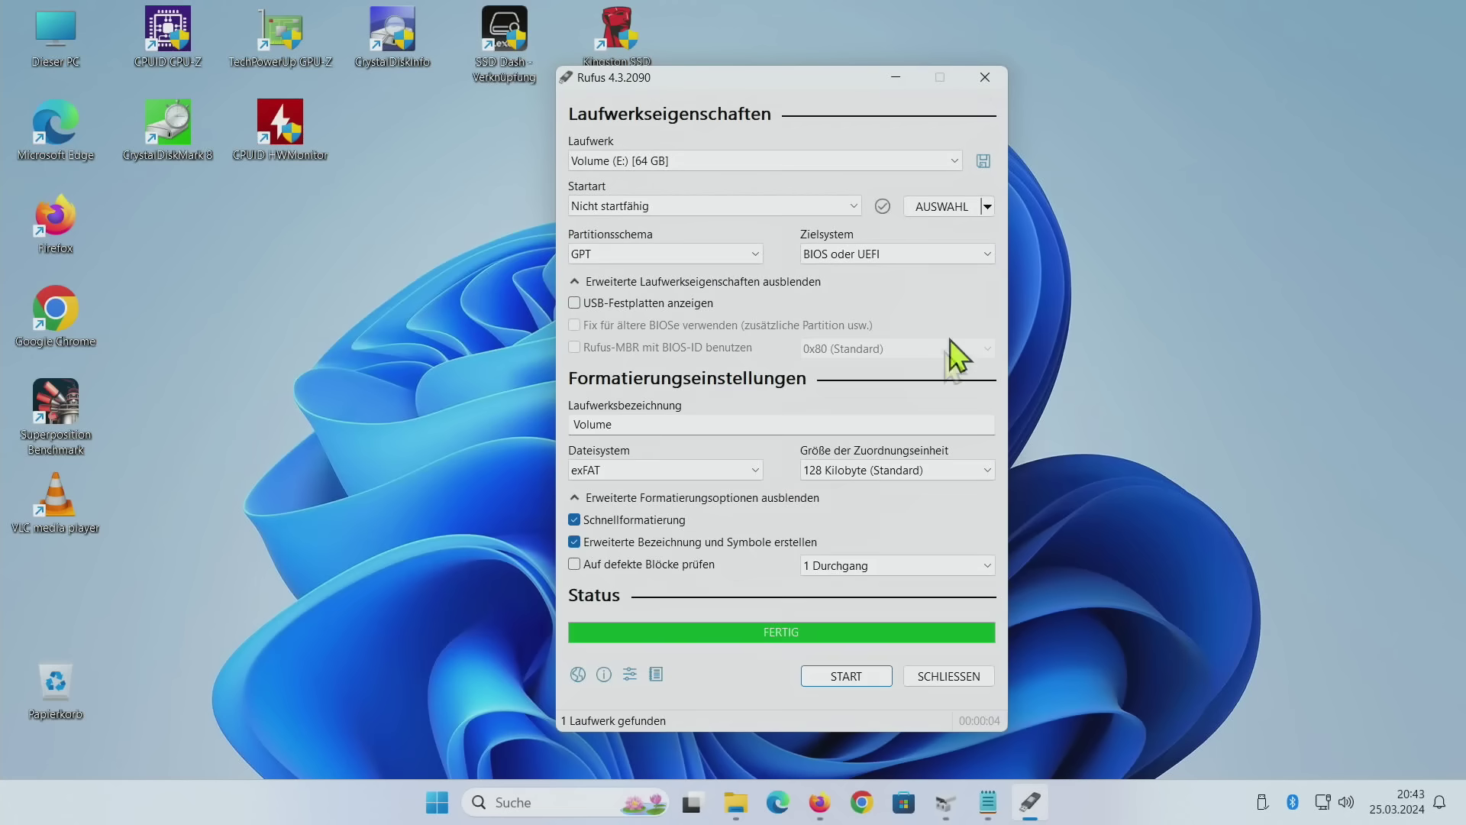
pyautogui.click(853, 675)
pyautogui.click(804, 480)
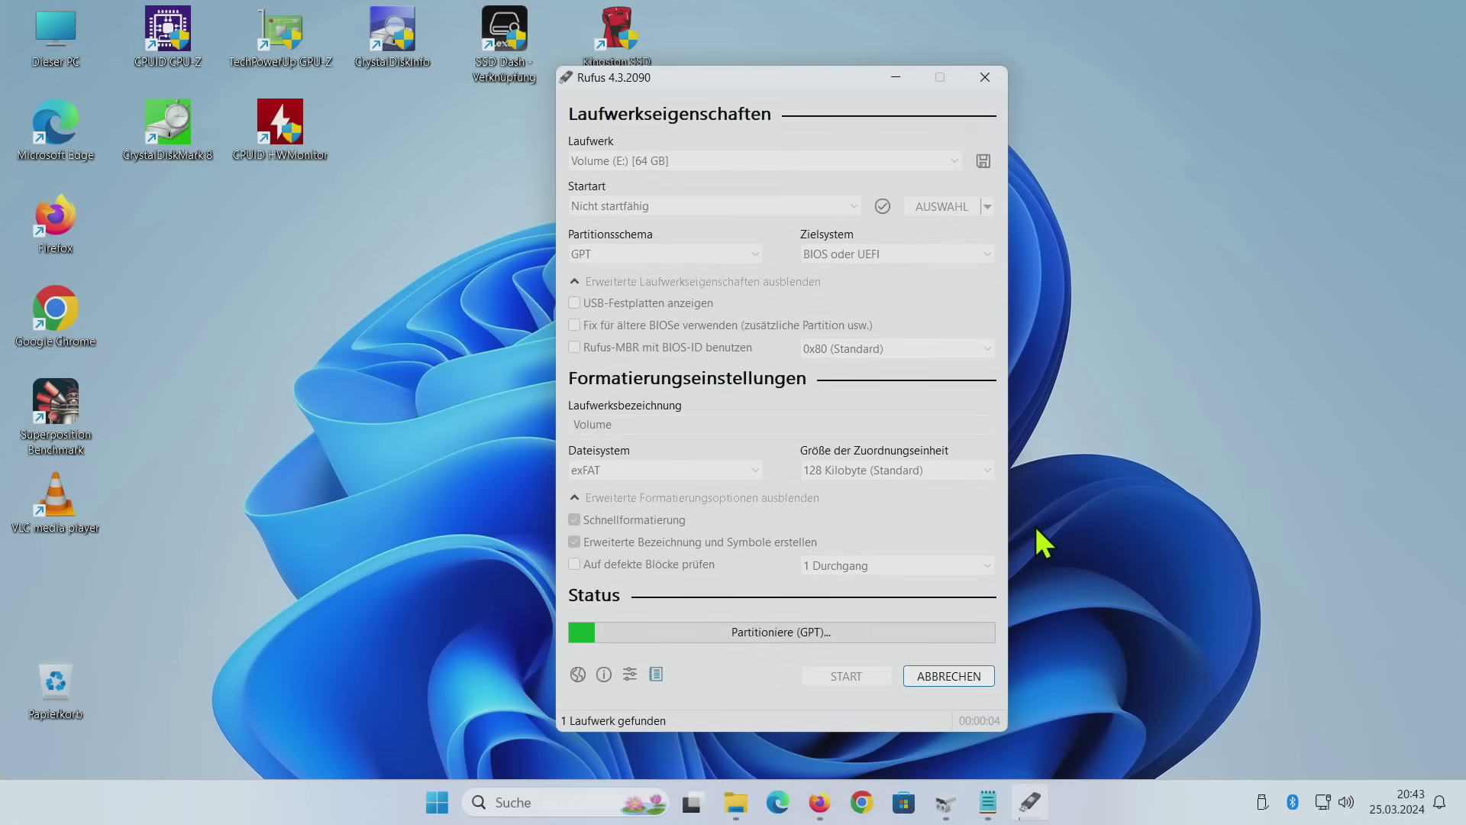
pyautogui.click(945, 804)
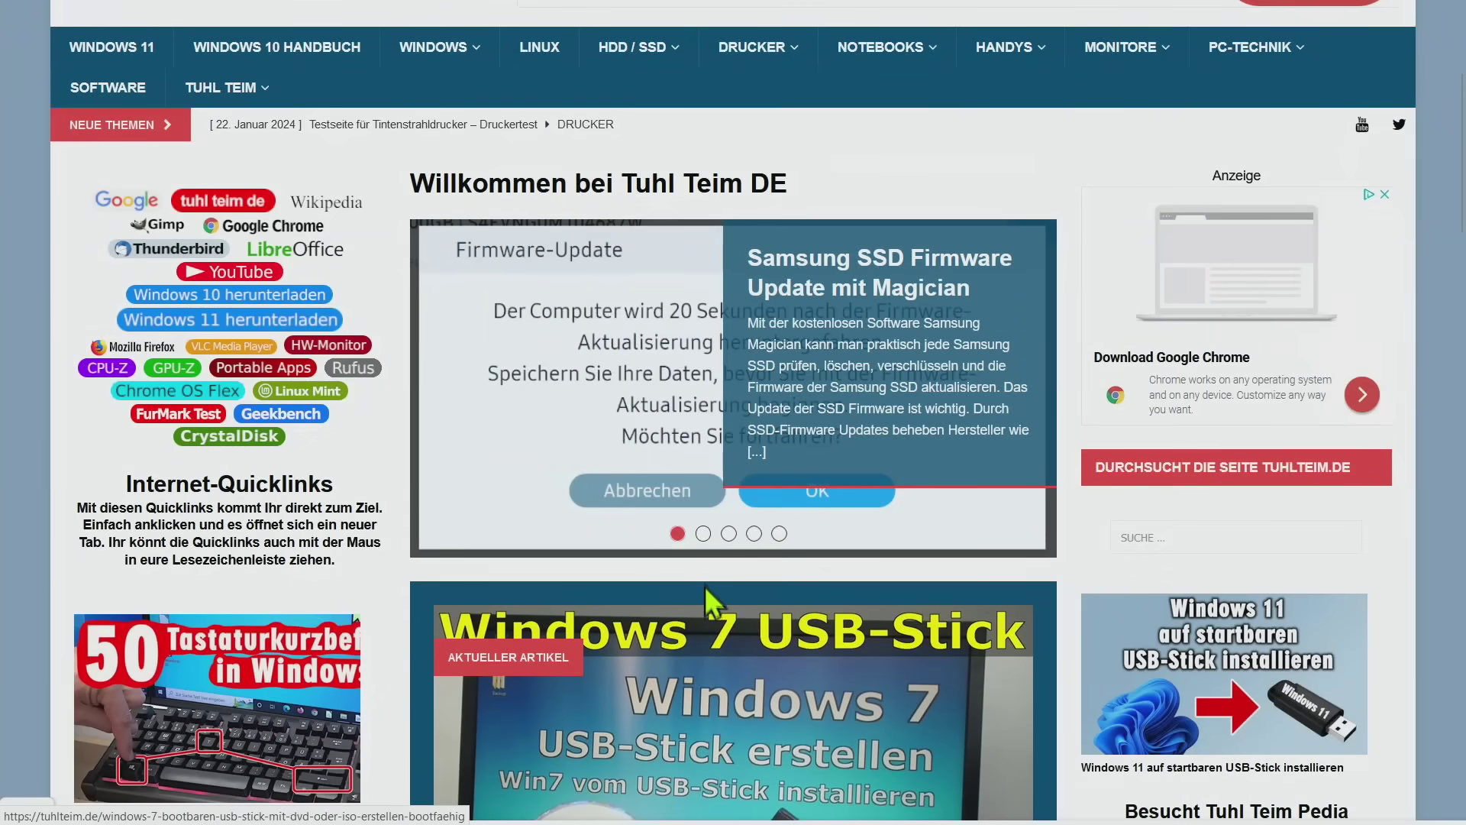
# Look through the featured article slides on the Tuhl Teim DE homepage
pyautogui.click(702, 534)
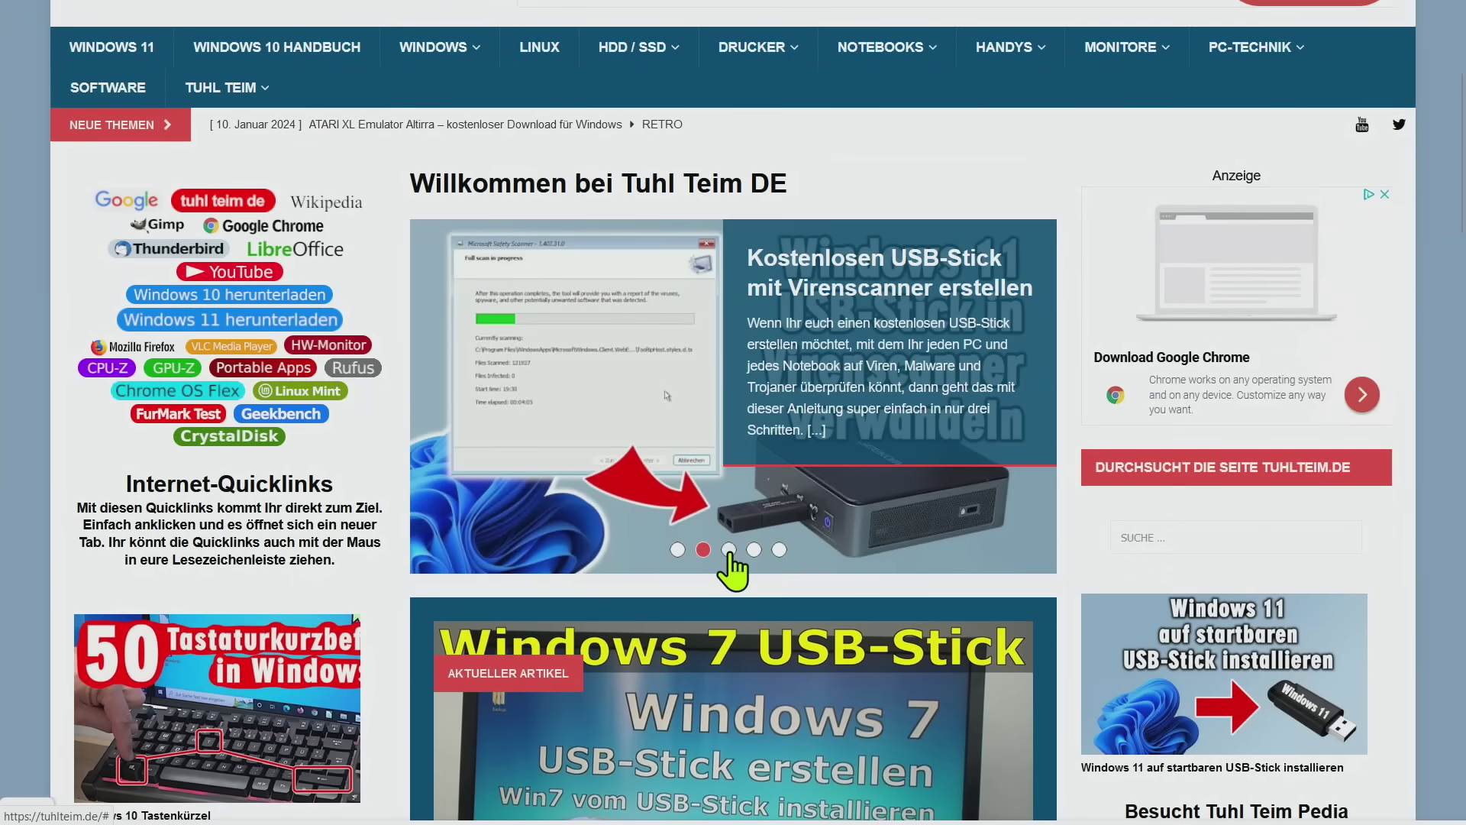
pyautogui.click(730, 550)
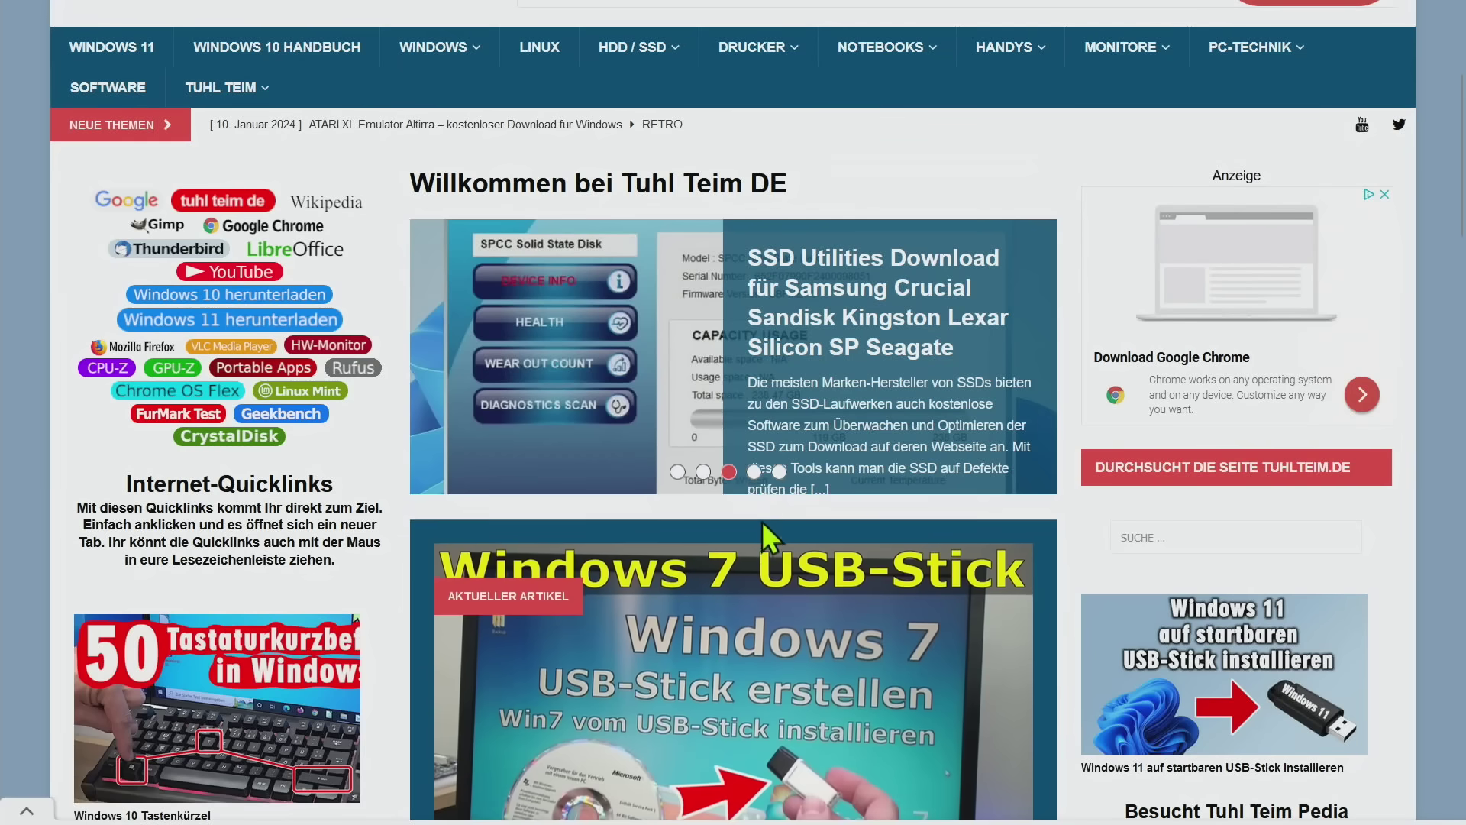
pyautogui.click(755, 475)
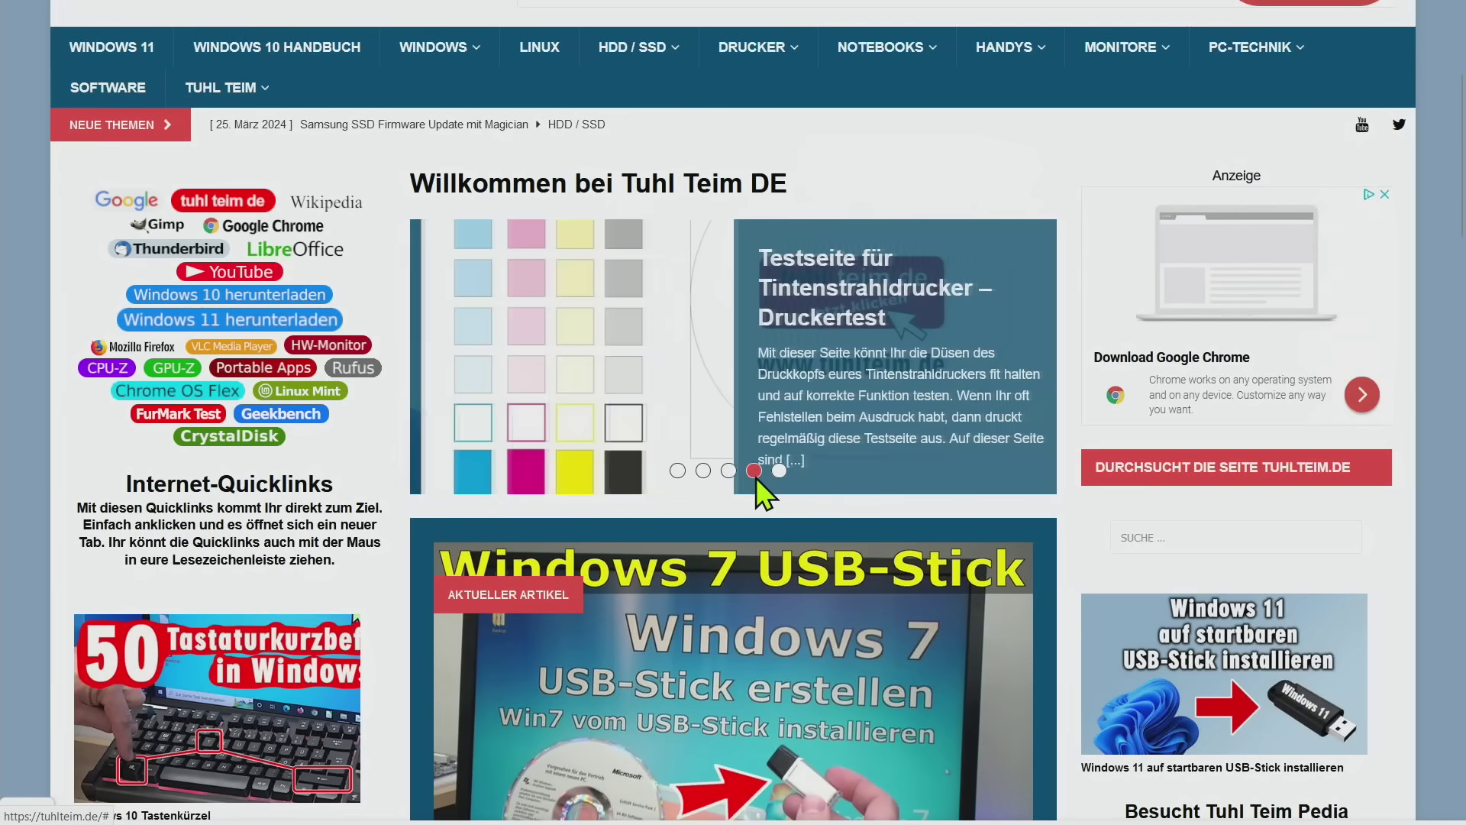
pyautogui.click(677, 471)
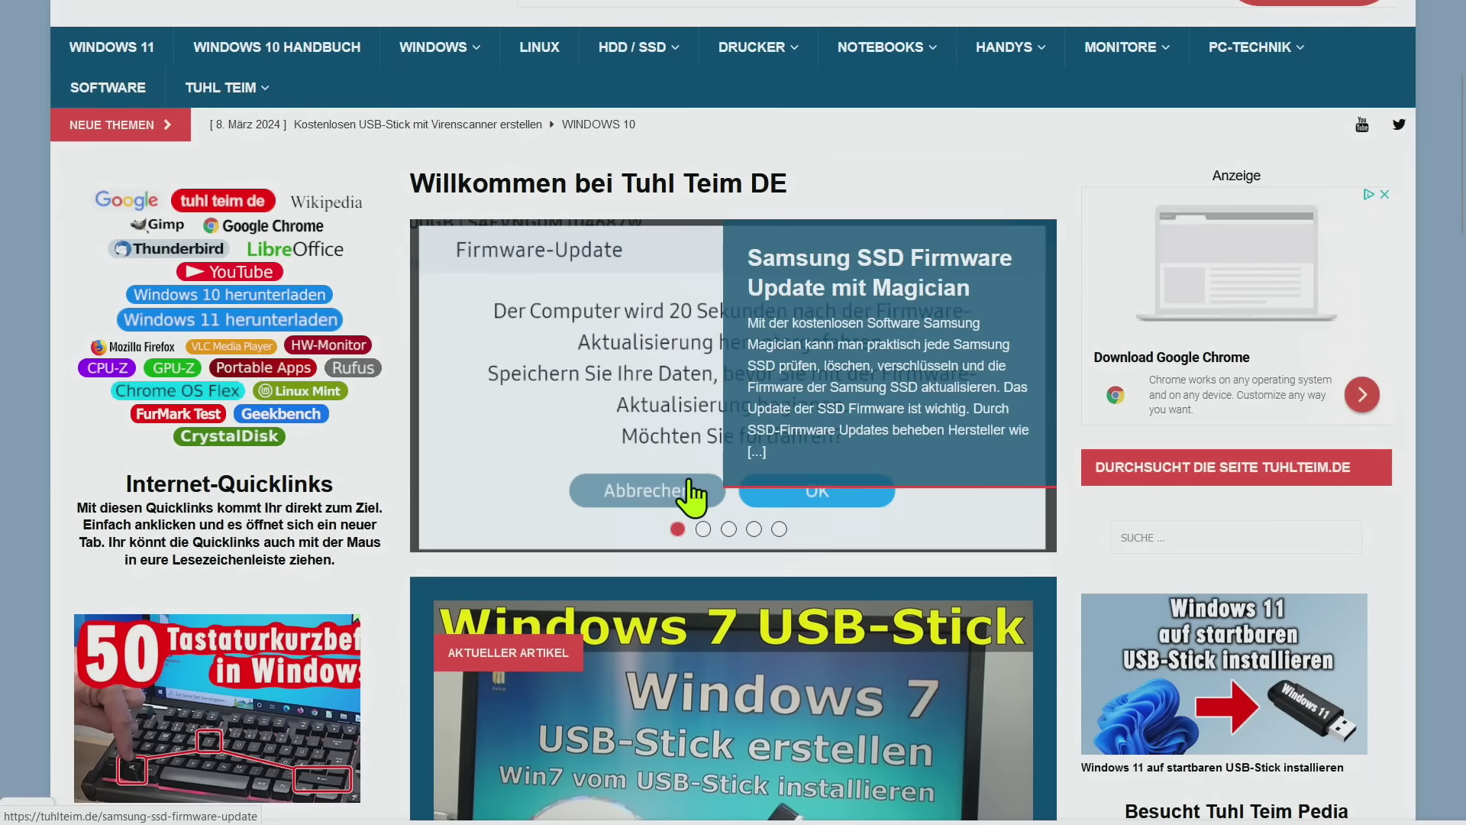
pyautogui.click(703, 533)
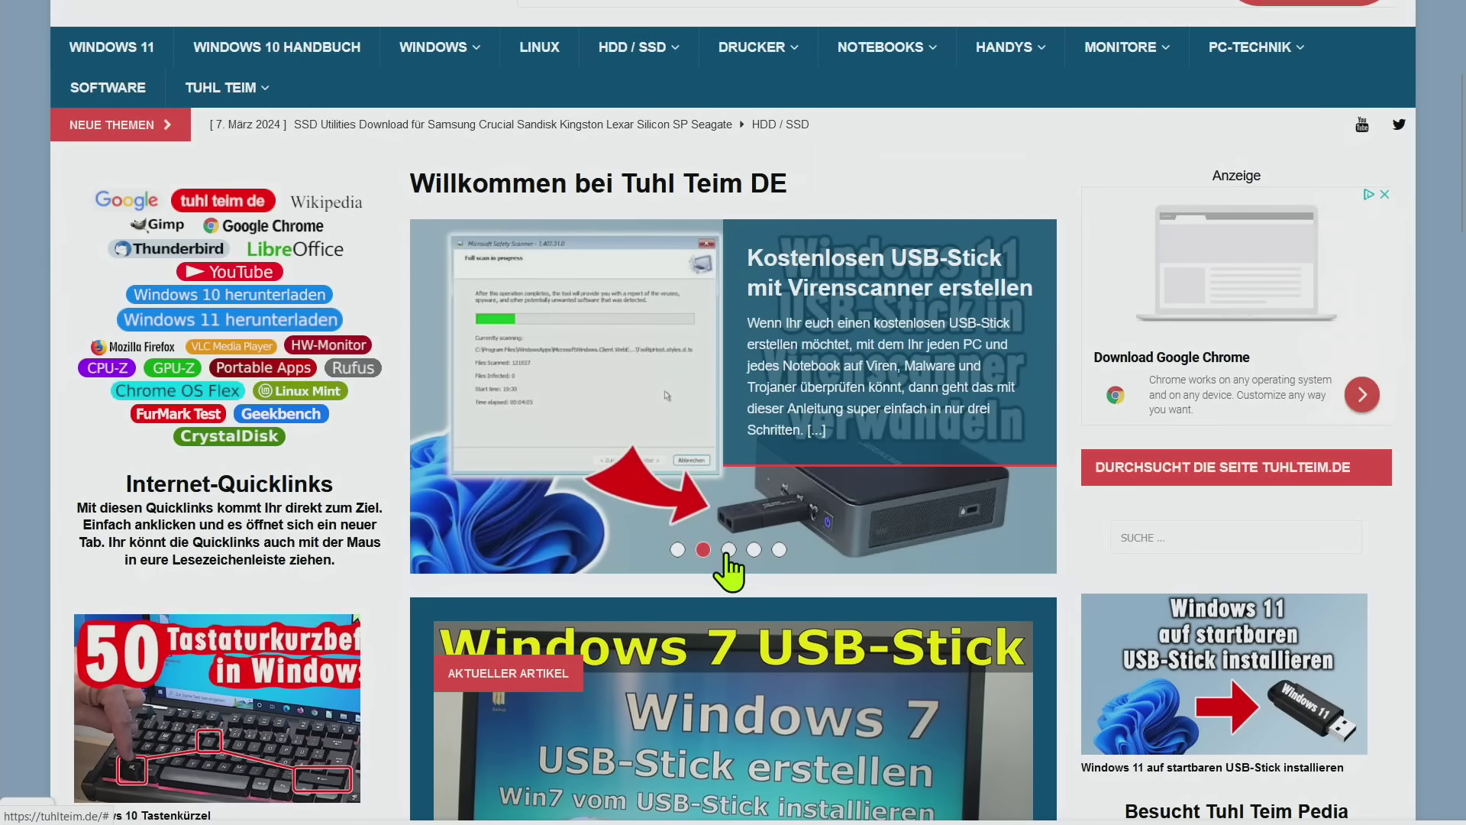
pyautogui.click(726, 553)
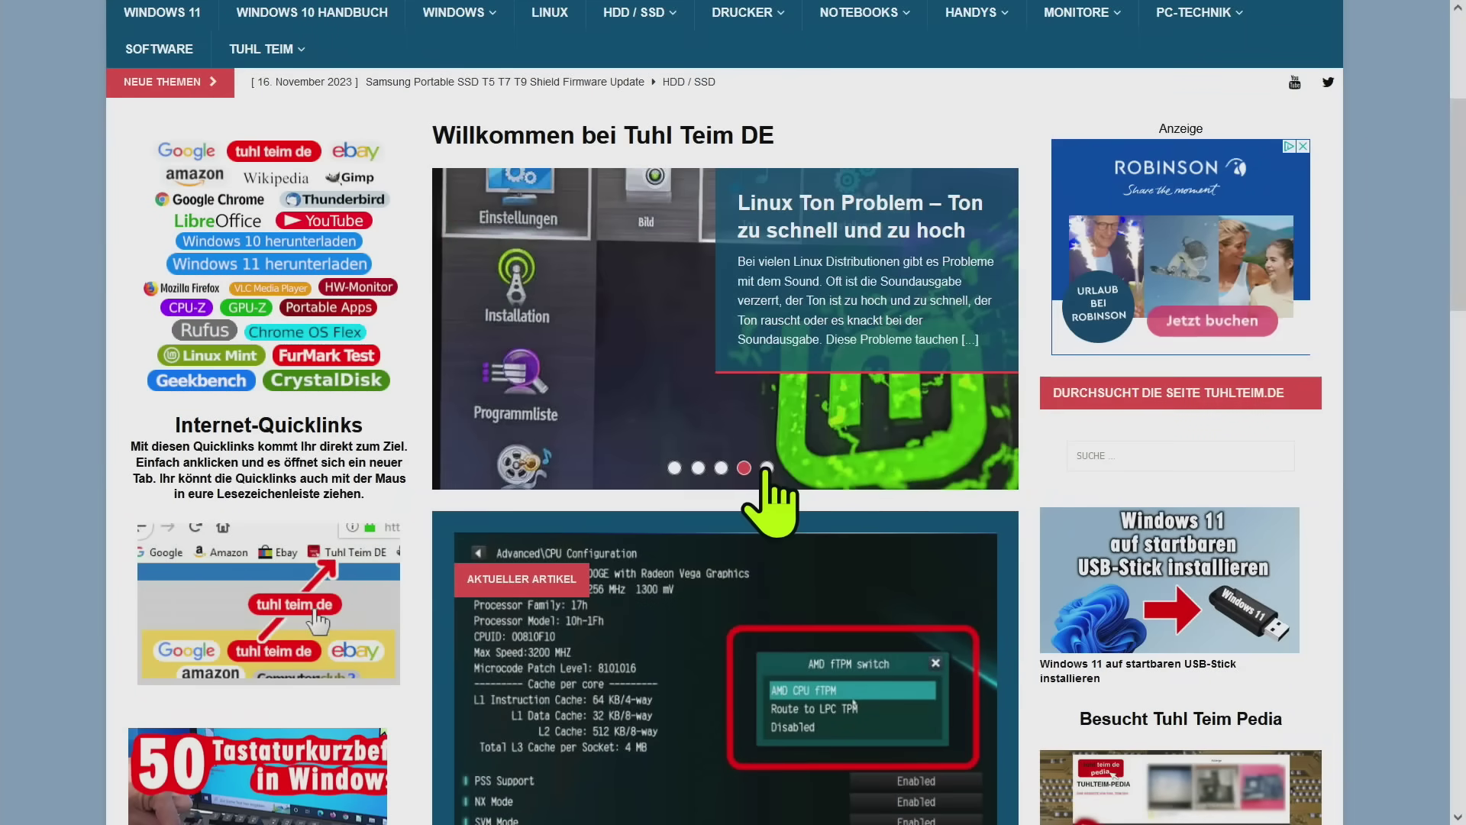
# Show the Android tablets slide on the Tuhl Teim DE homepage, and cycle again through the featured articles from the first slide to the third
pyautogui.click(766, 469)
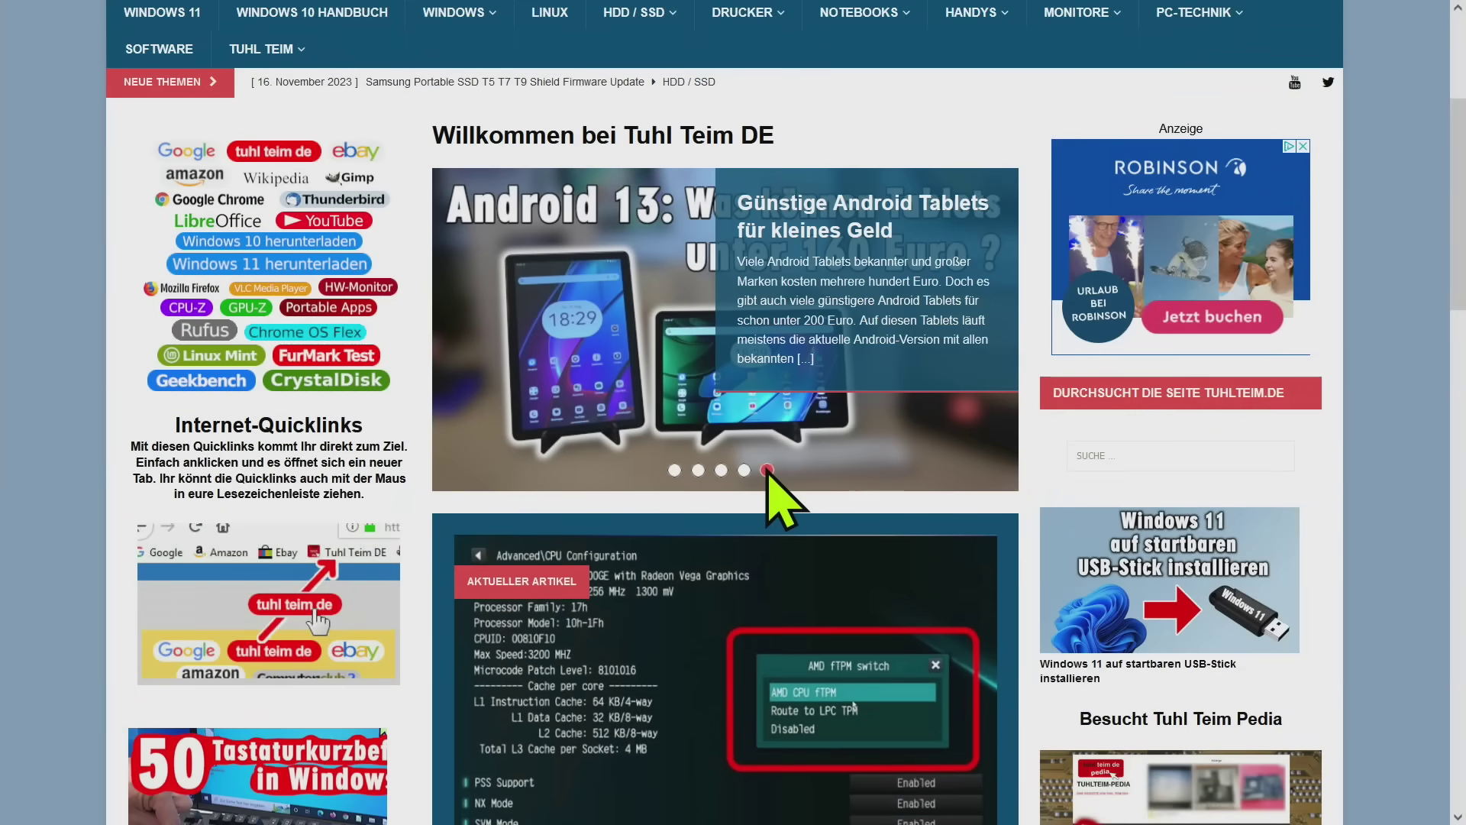
pyautogui.click(674, 475)
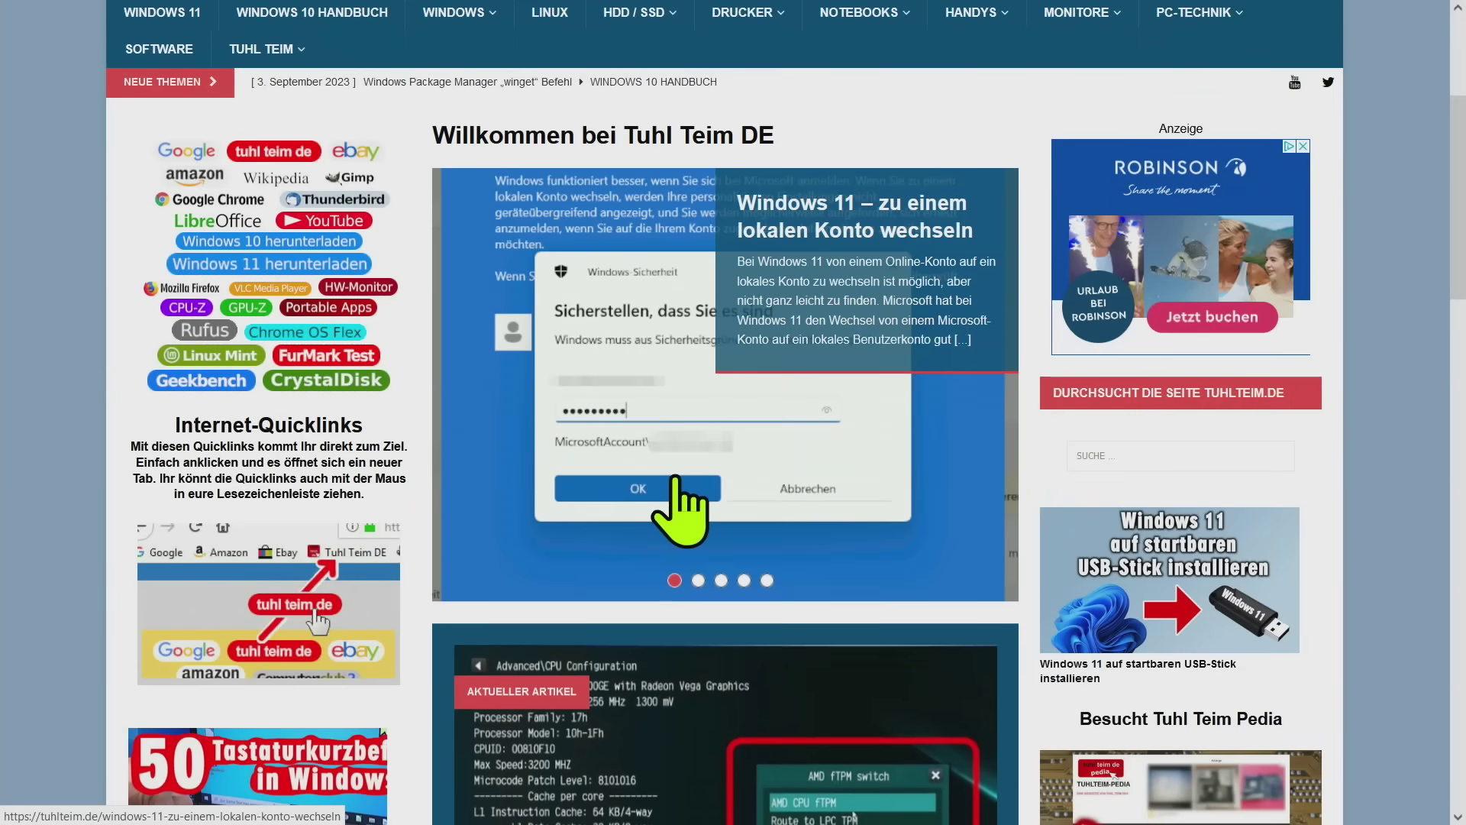
pyautogui.click(698, 586)
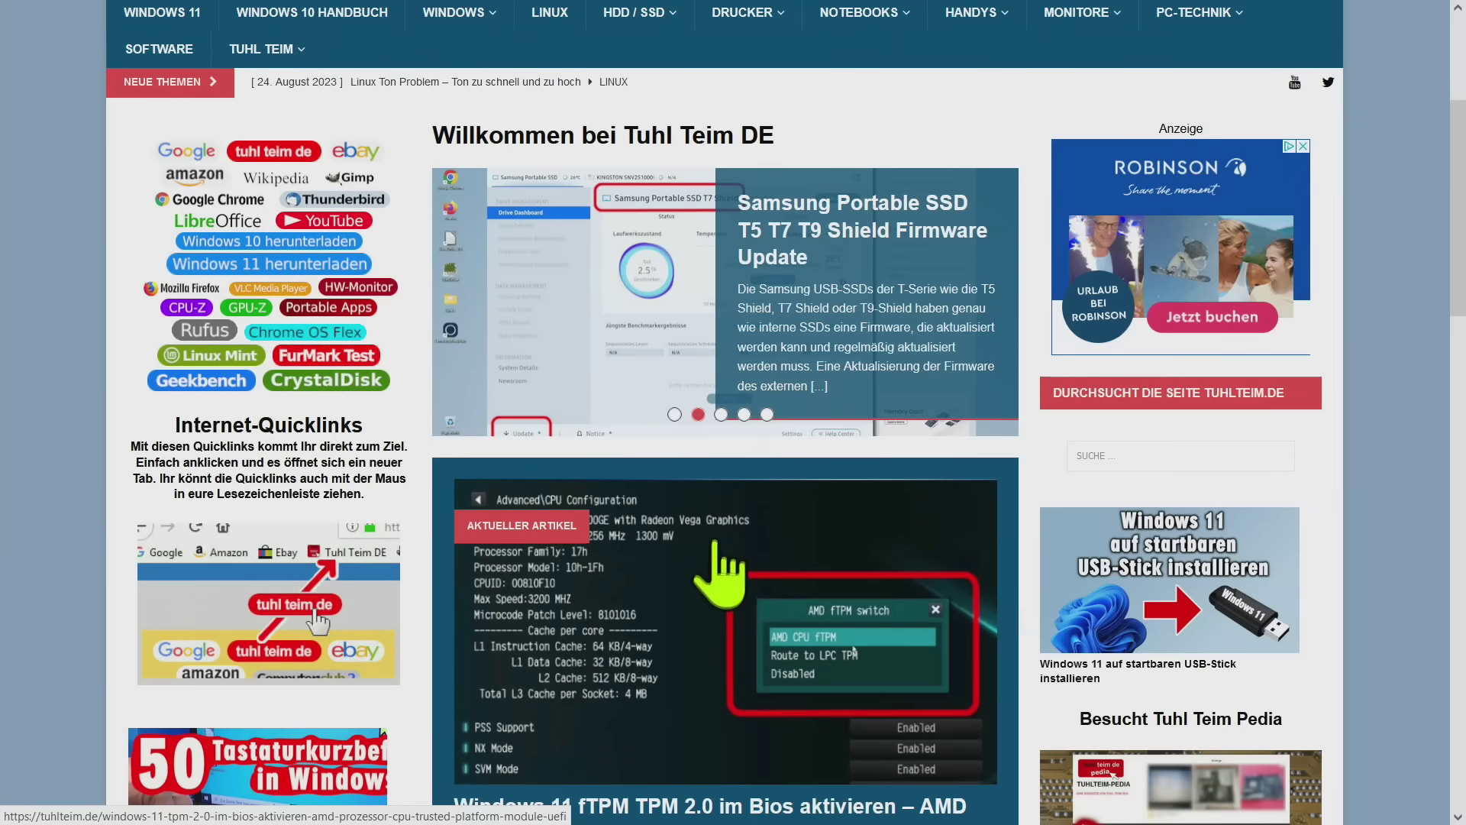
pyautogui.click(721, 415)
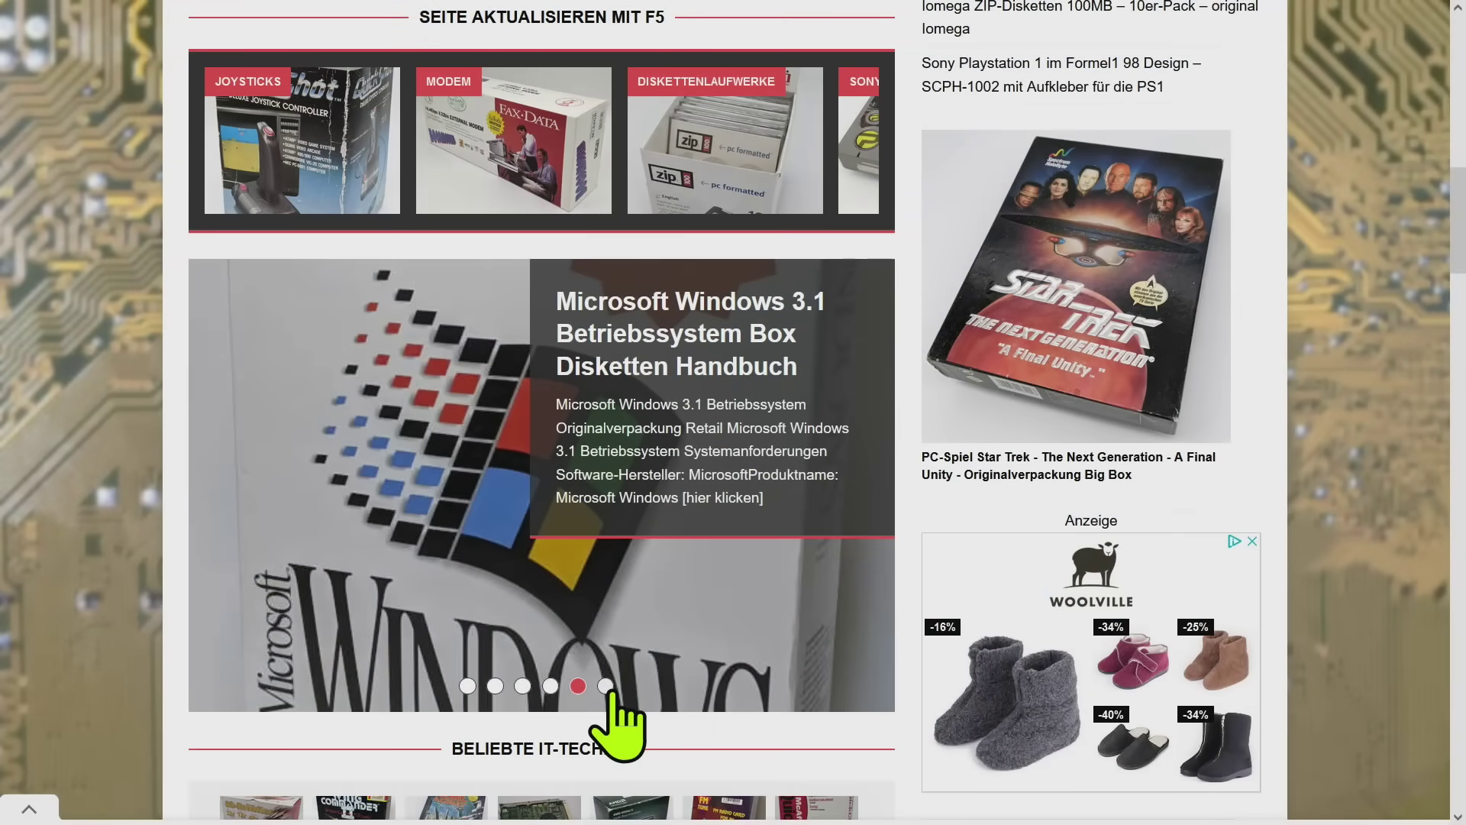
# Look through the featured retro PC game and hardware slides on the Tuhl Teim Pedia page, from Star Wars Rebel Assault to the Gigabyte mainboard
pyautogui.click(609, 688)
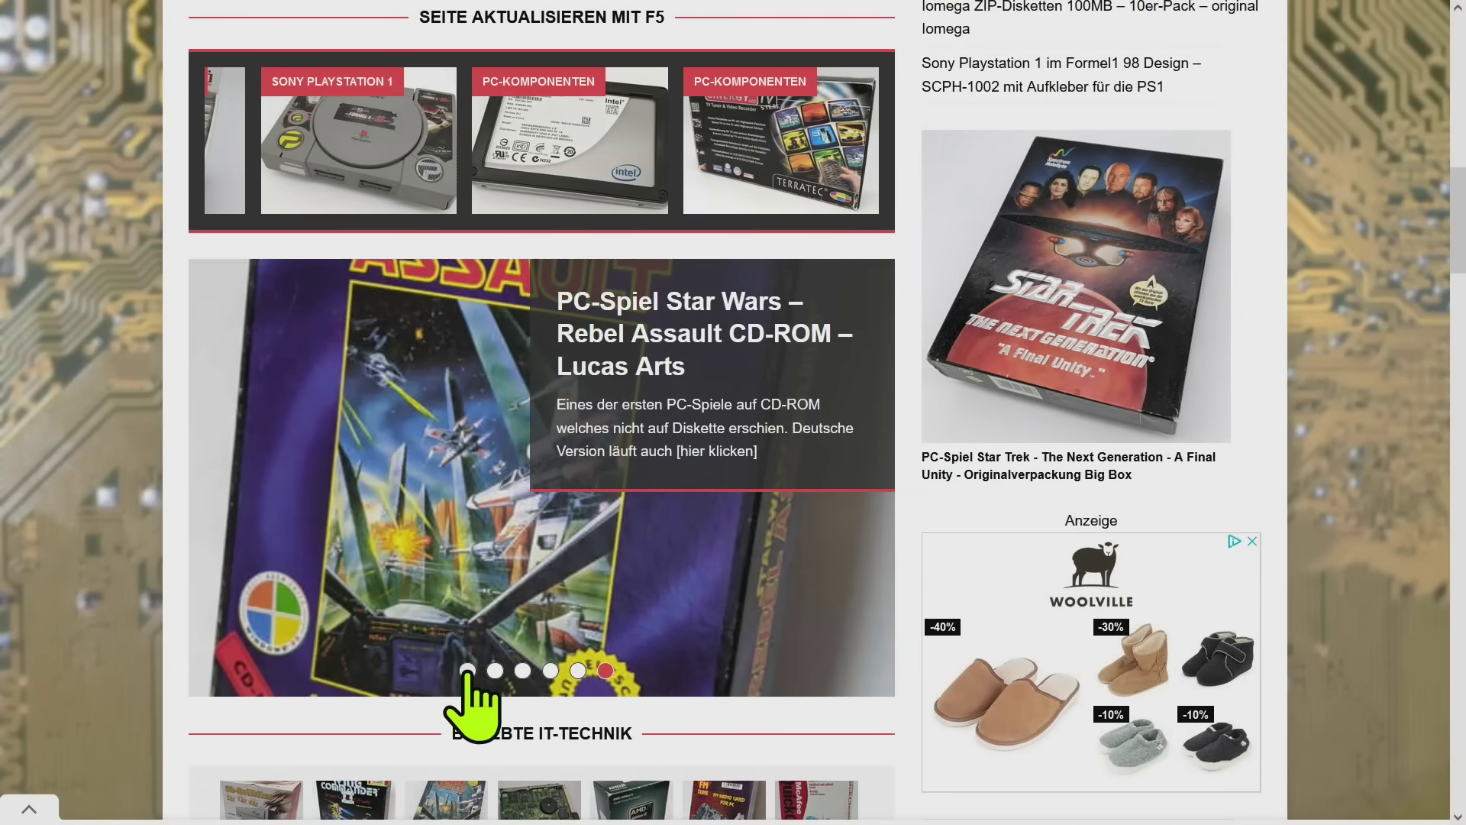
pyautogui.click(467, 670)
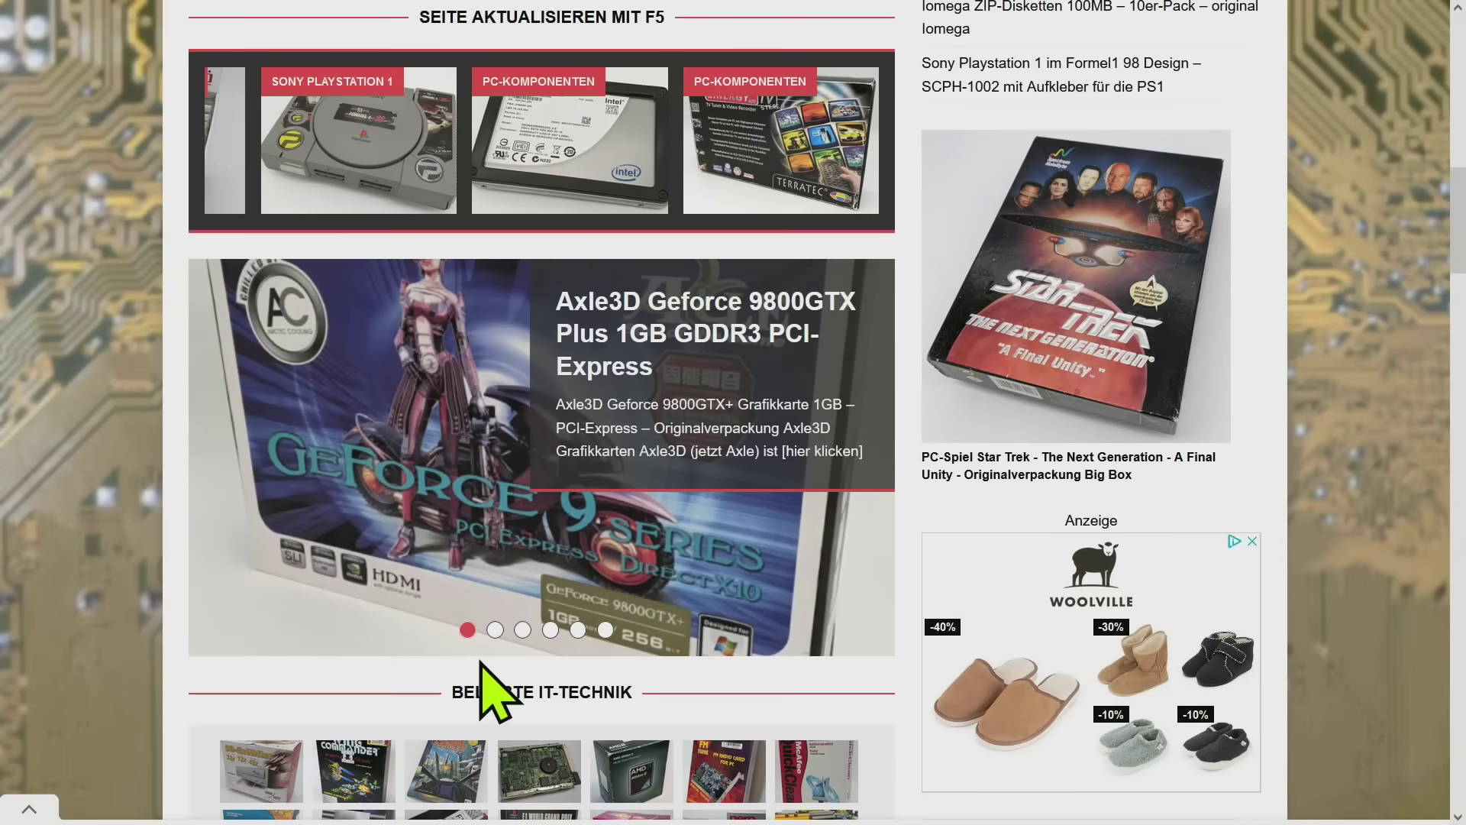
pyautogui.click(494, 630)
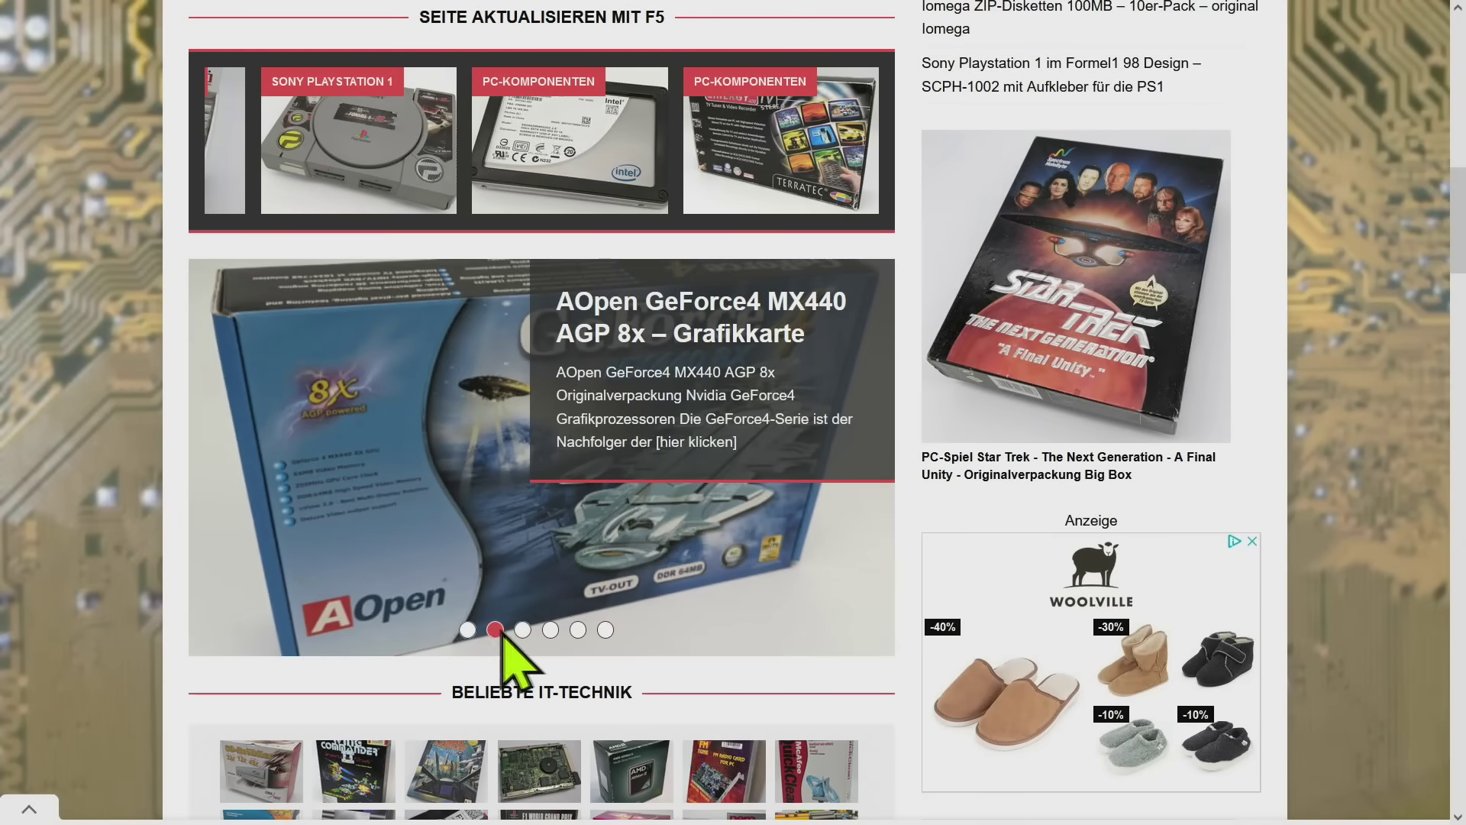
pyautogui.click(522, 630)
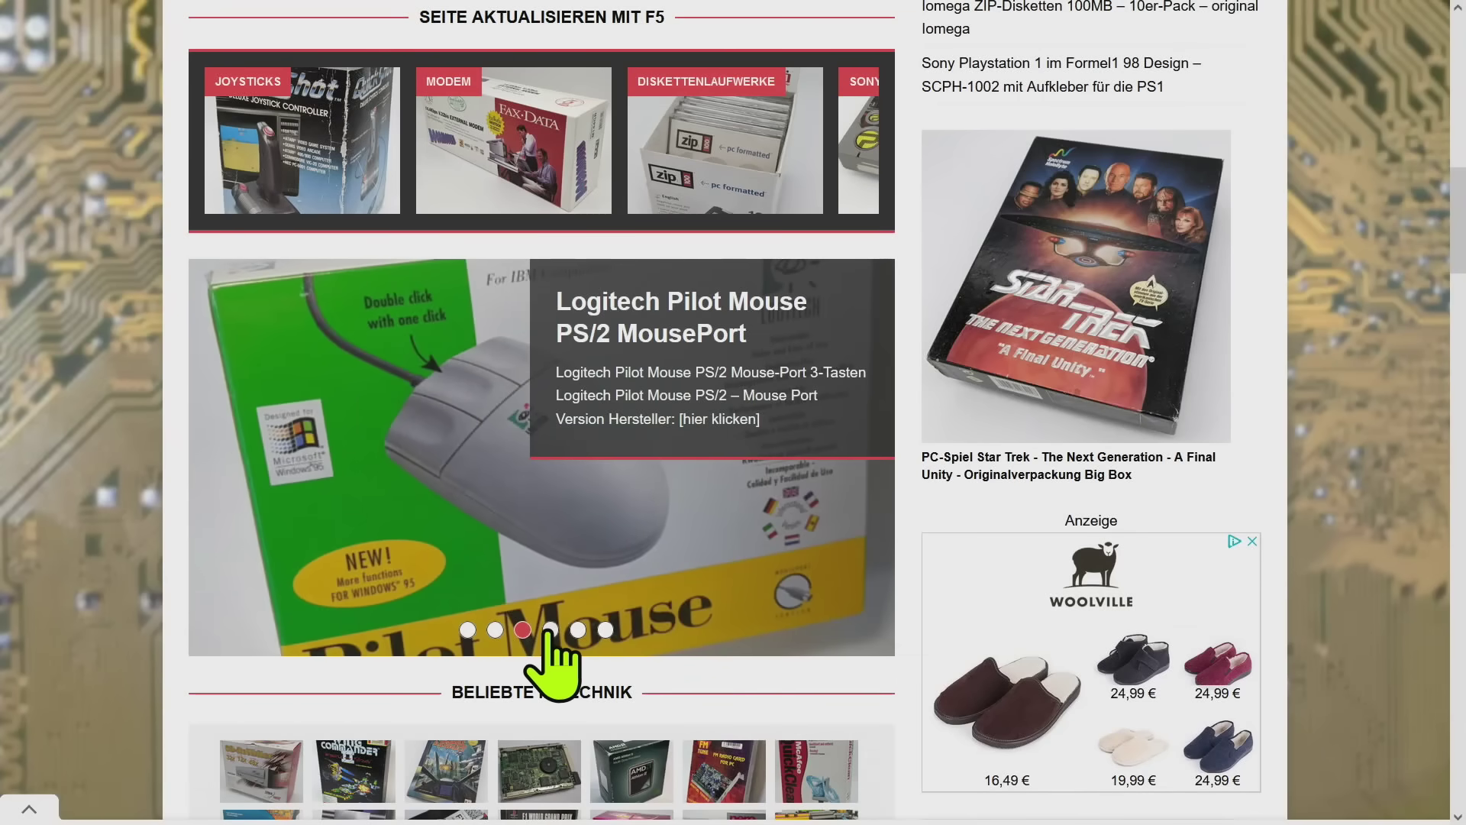
pyautogui.click(550, 630)
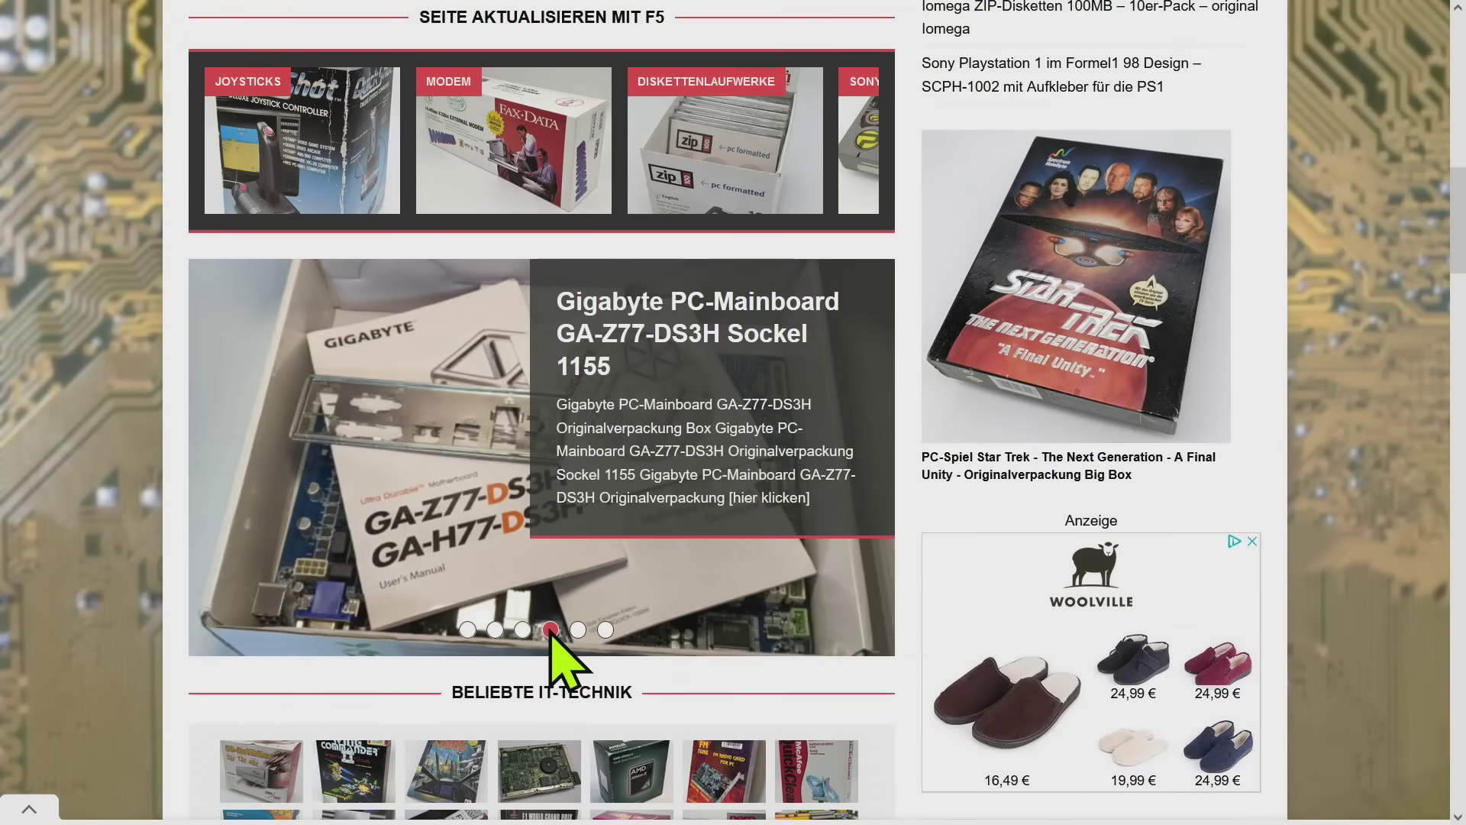